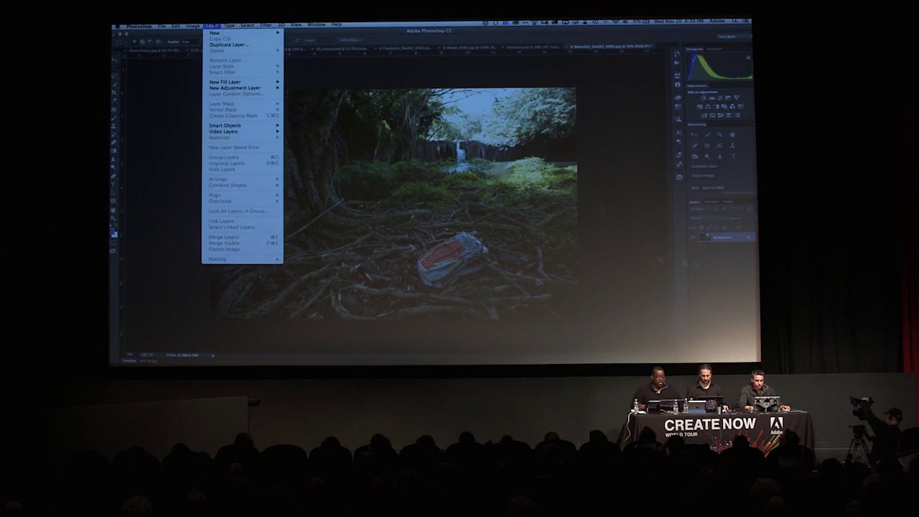
Step: Try the Patch tool's Normal mode and return the patch mode to Content-Aware
left_click(176, 48)
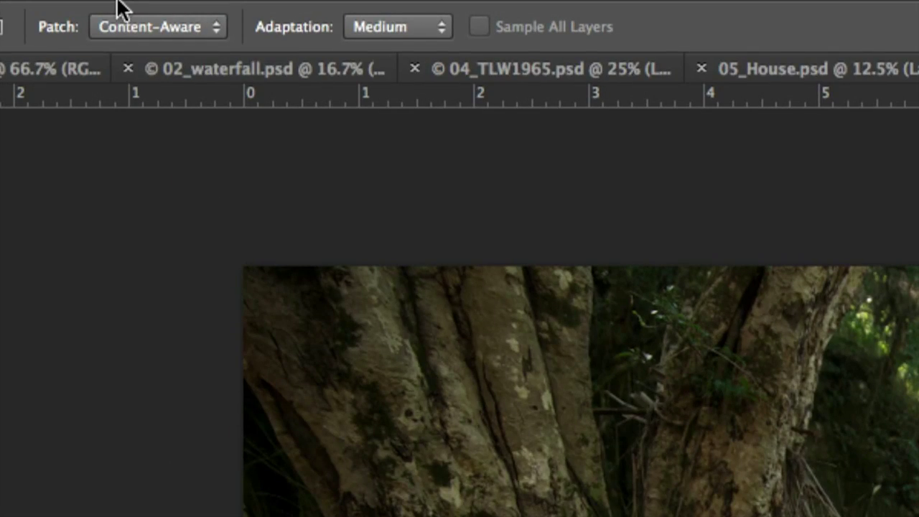
left_click(123, 29)
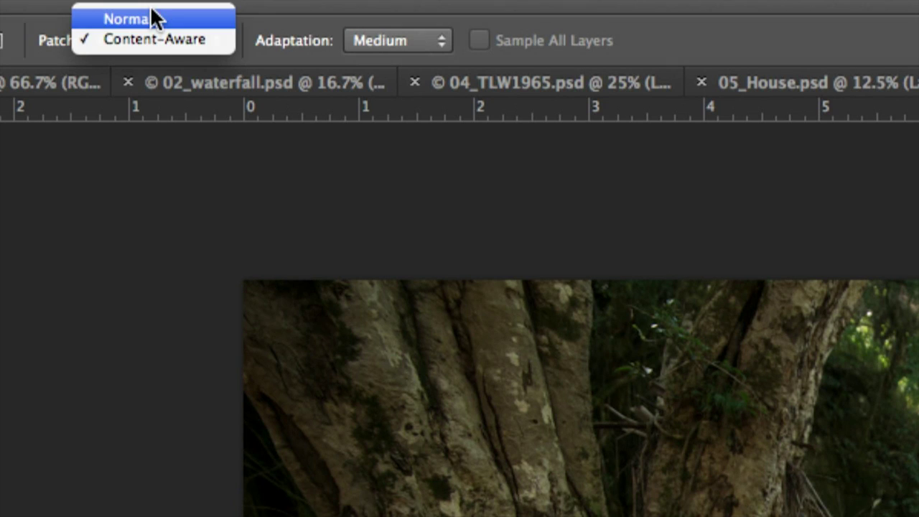
left_click(148, 6)
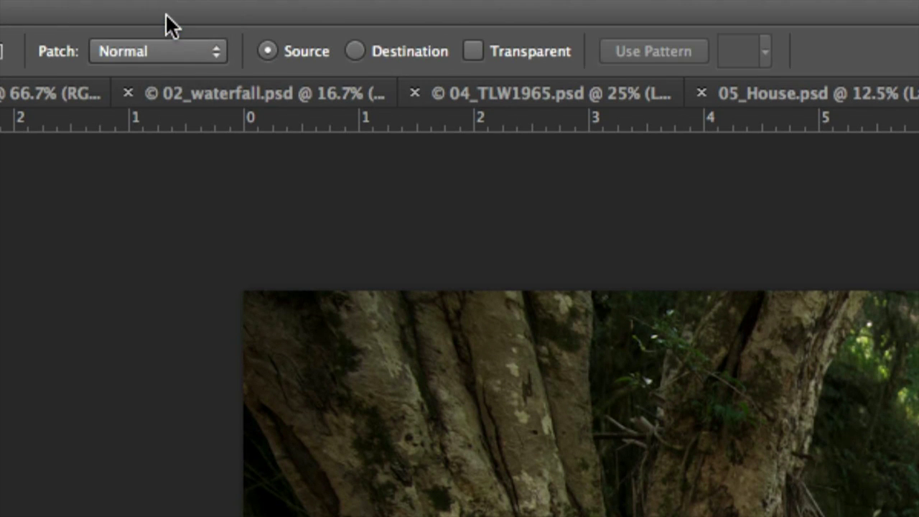
left_click(173, 52)
left_click(173, 72)
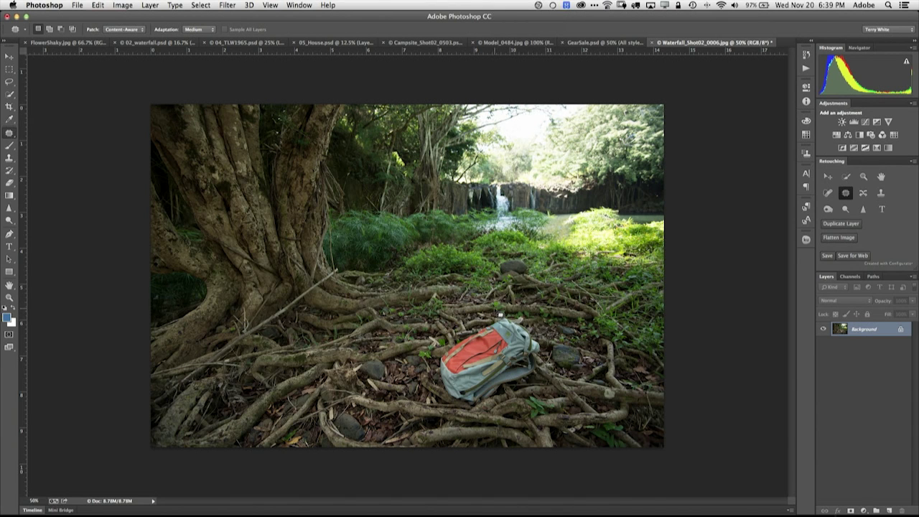
Step: Outline the backpack lying on the tree roots with the Patch tool, leaving a loose margin around it
key("super+equal")
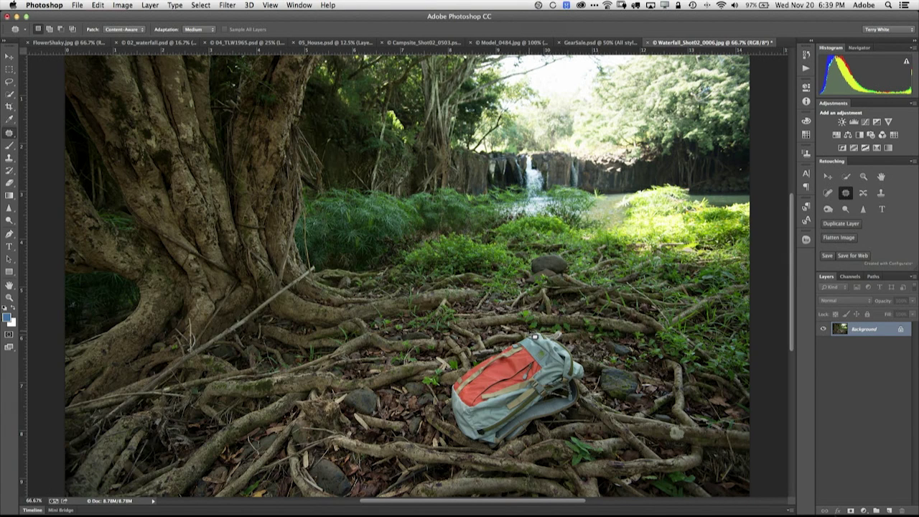
mouse_move(534, 334)
left_mouse_down()
mouse_move(480, 358)
mouse_move(473, 440)
mouse_move(517, 459)
mouse_move(540, 424)
left_mouse_up()
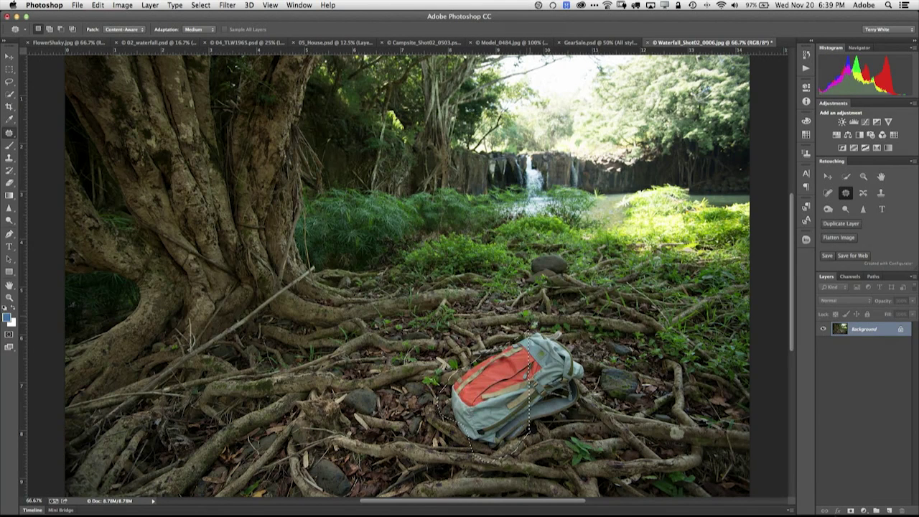
mouse_move(454, 443)
left_mouse_down()
mouse_move(515, 452)
mouse_move(590, 404)
mouse_move(590, 376)
left_mouse_up()
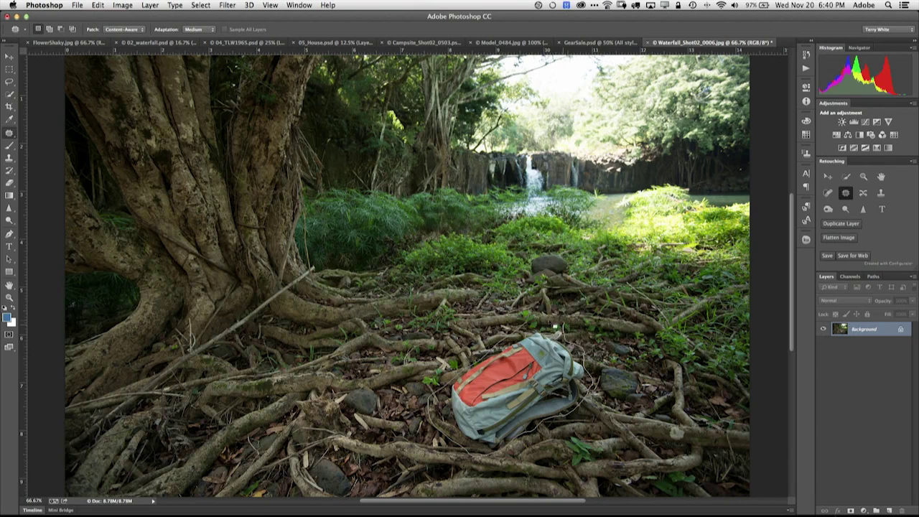
left_click_drag(525, 323, 525, 323)
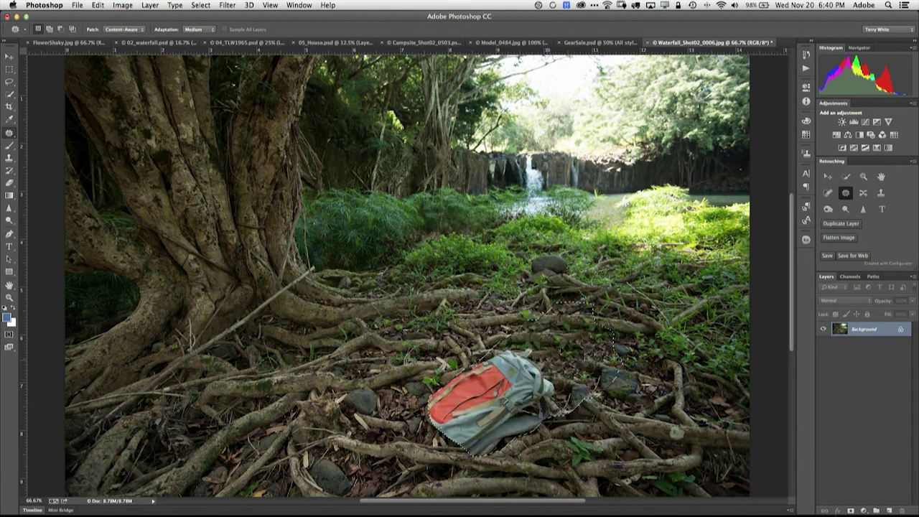
Step: Try the waterfall as patch source, then replace the outlined backpack with the tree roots to its left in the photo
left_click_drag(523, 386, 527, 171)
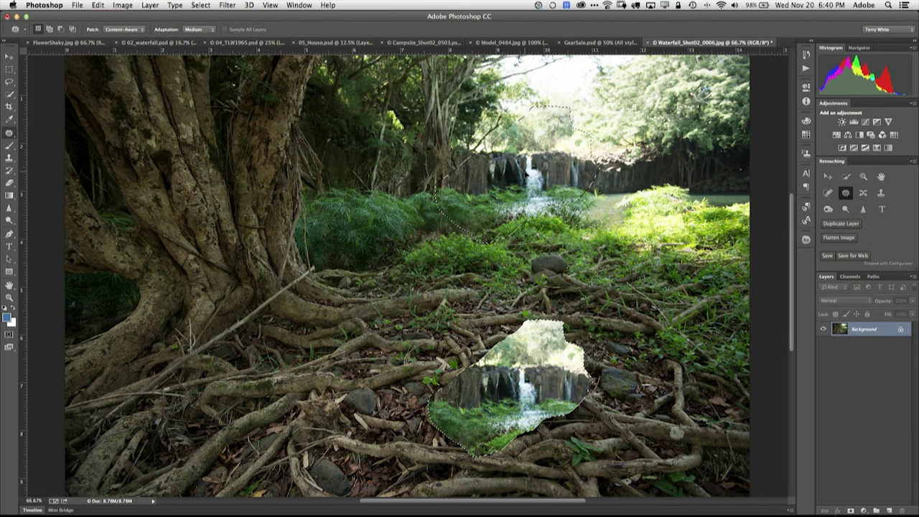
left_click_drag(526, 173, 532, 344)
left_click_drag(638, 265, 501, 438)
left_click_drag(329, 400, 334, 404)
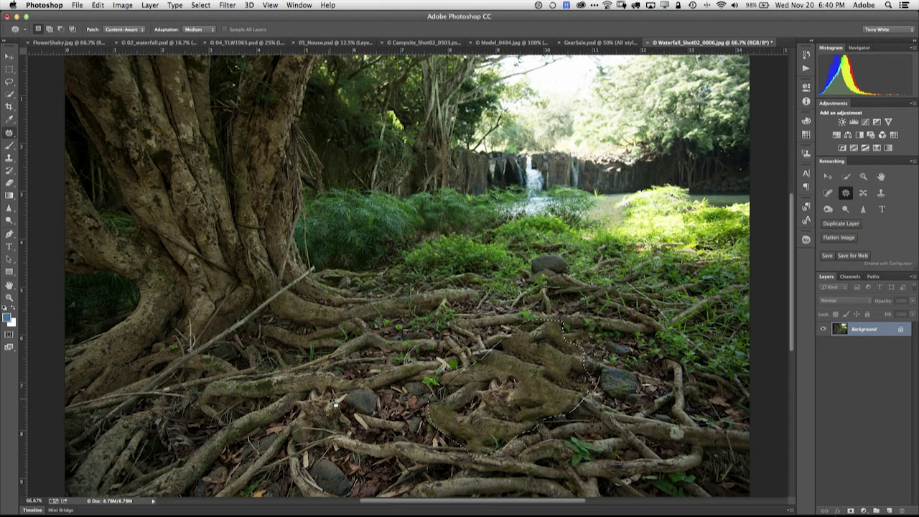
Step: Undo and redo the backpack patch to compare before and after, and clear the selection
key("super+z")
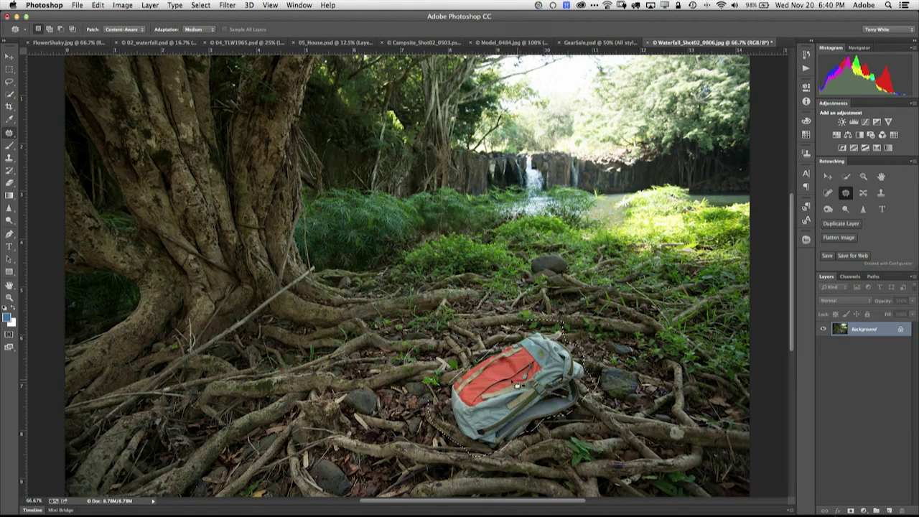
key("super+z")
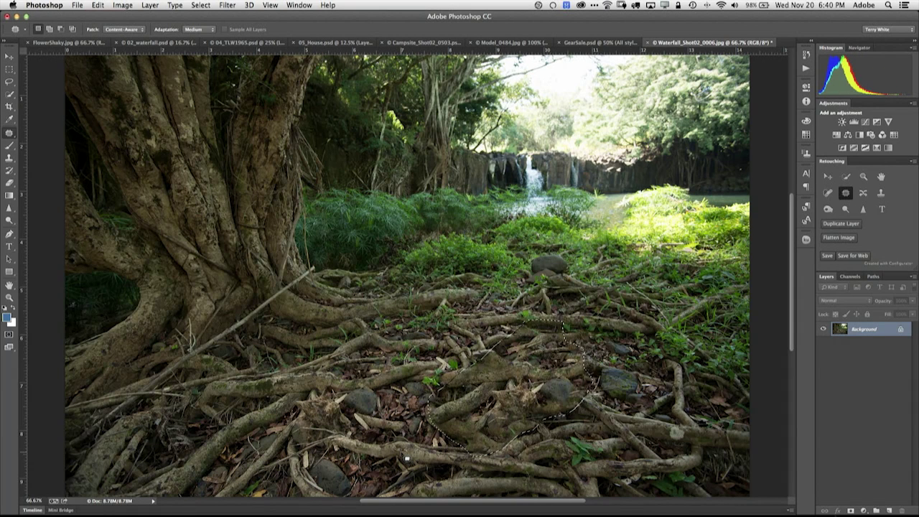
key("super+d")
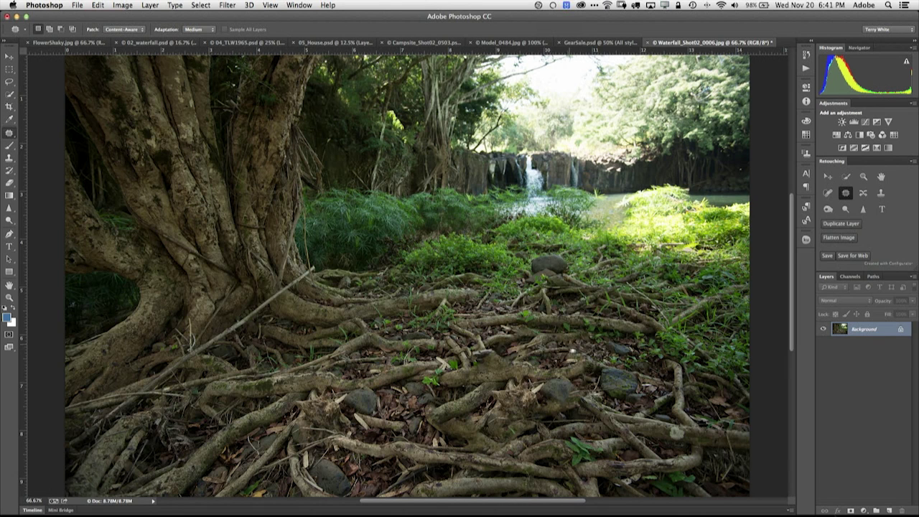
Step: Patch the upper part of the area where the backpack lay with nearby ground to its upper right, and deselect
mouse_move(512, 331)
left_mouse_down()
mouse_move(596, 366)
mouse_move(513, 332)
left_mouse_up()
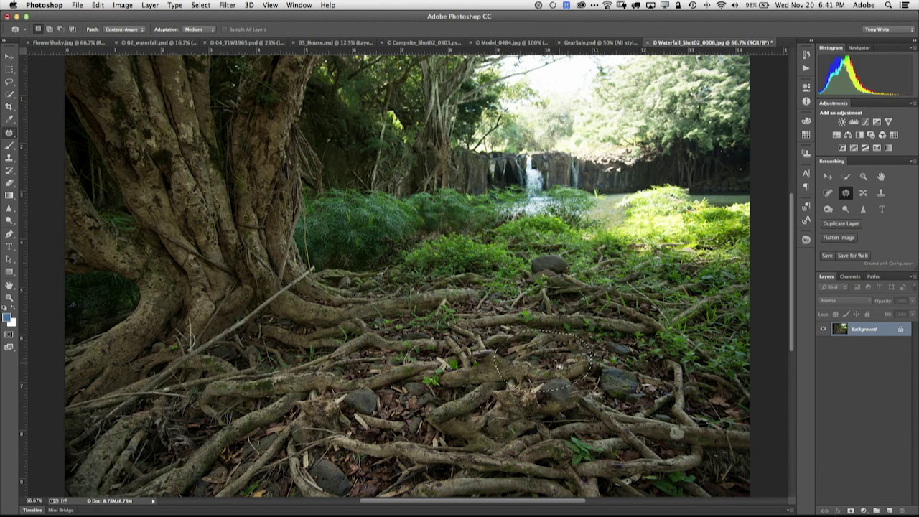
mouse_move(553, 363)
left_mouse_down()
mouse_move(603, 316)
mouse_move(653, 319)
left_mouse_up()
key("super+d")
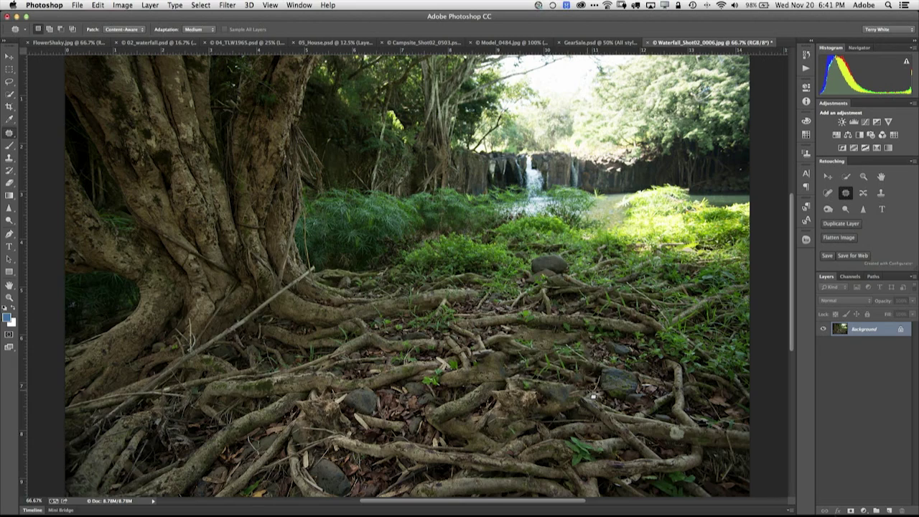
key("super+minus")
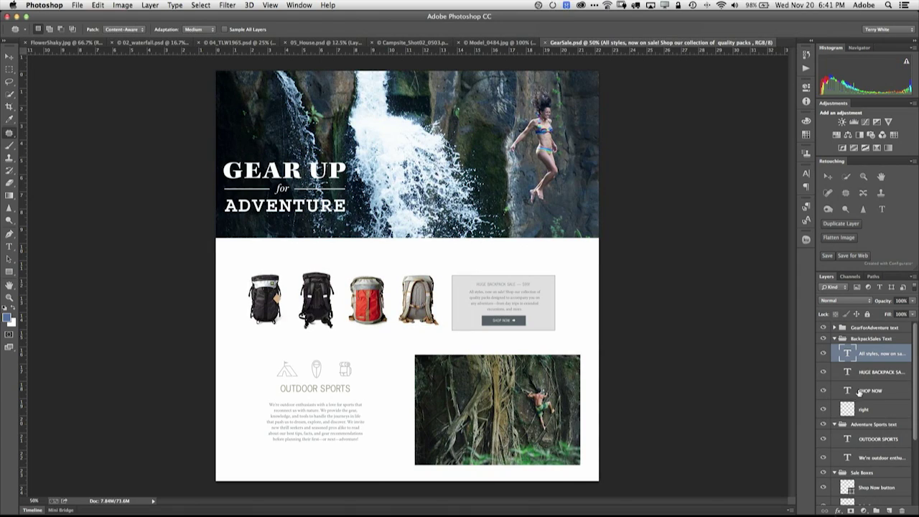
Step: In GearSale.psd, select the rectangle path on the Sale Box layer and show its Live Shape Properties
left_click_drag(915, 405, 916, 492)
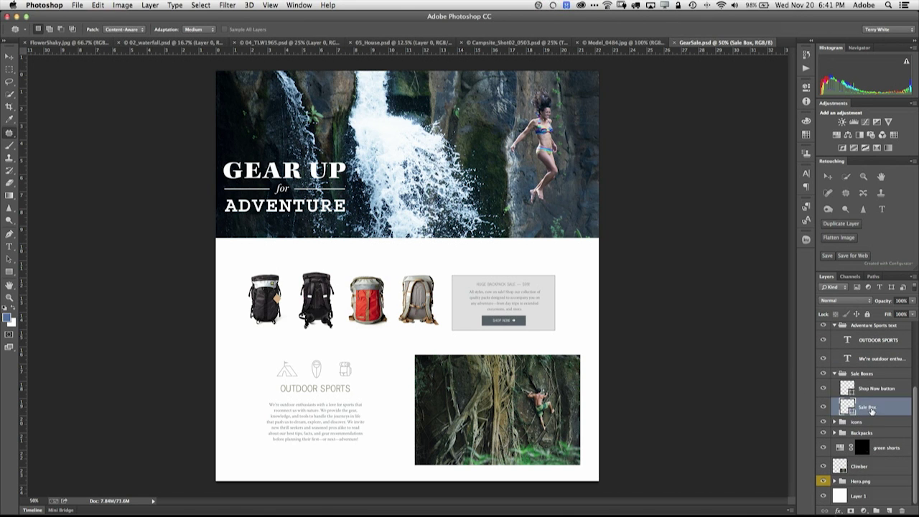
left_click(873, 407)
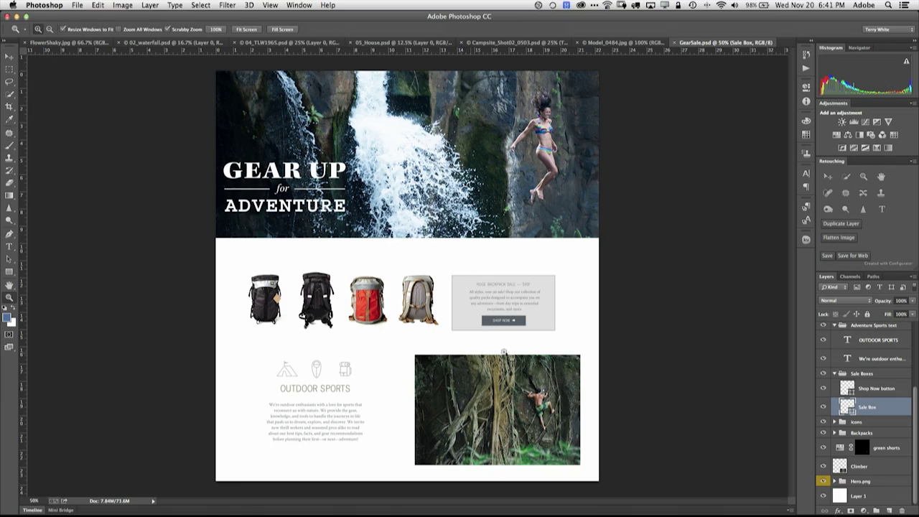
key("z")
left_click_drag(503, 302, 563, 368)
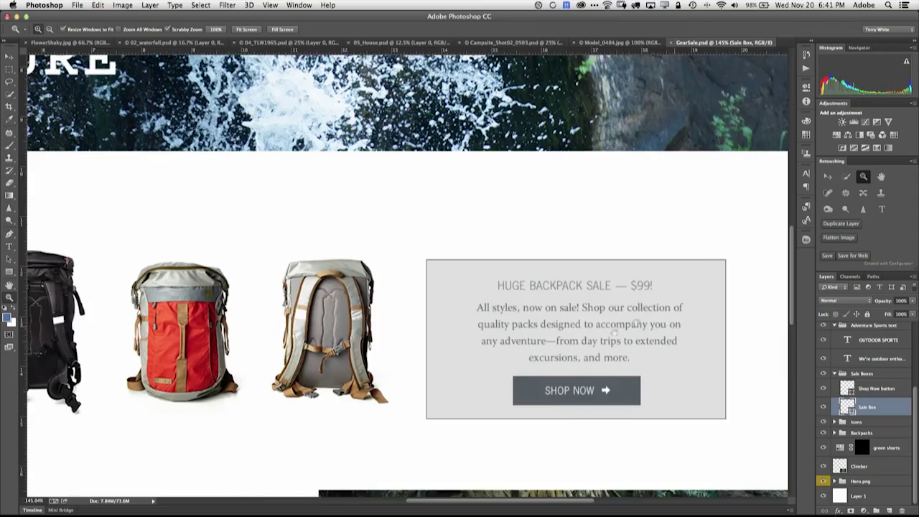
left_click_drag(744, 287, 620, 298)
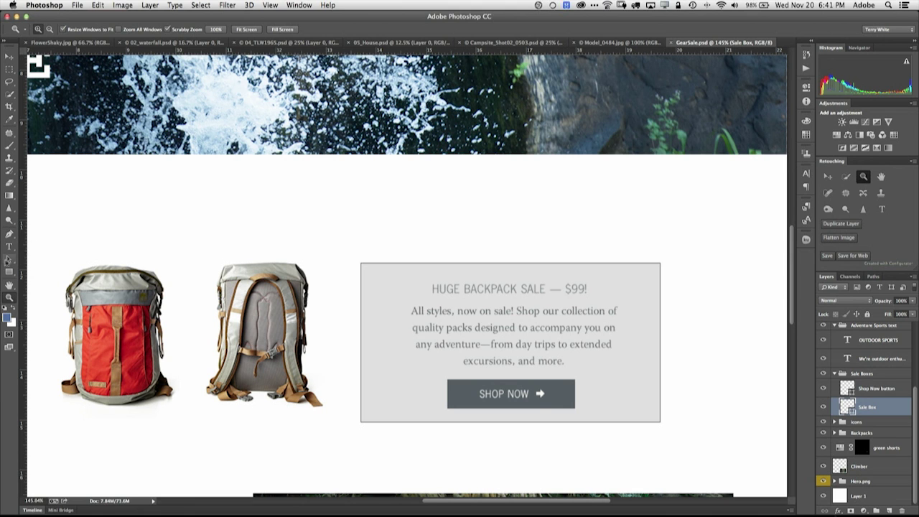
left_click(10, 260)
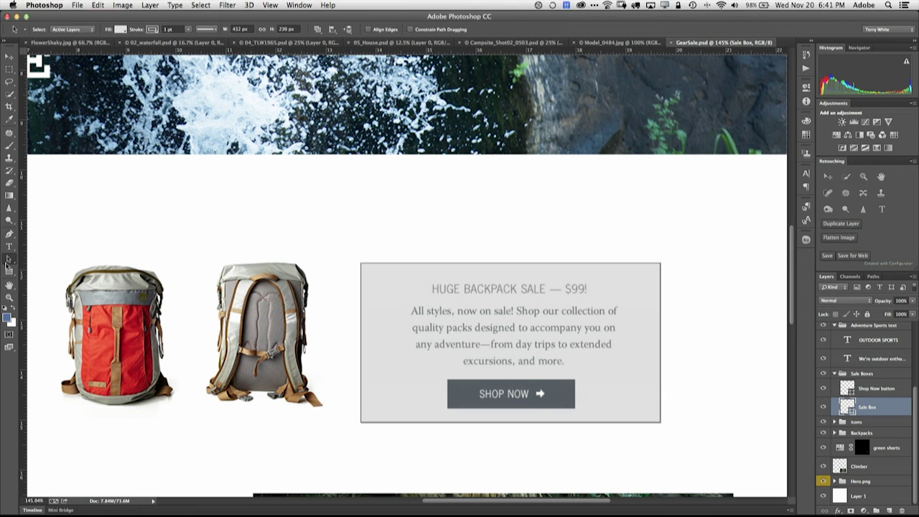
left_click(381, 290)
left_click(806, 87)
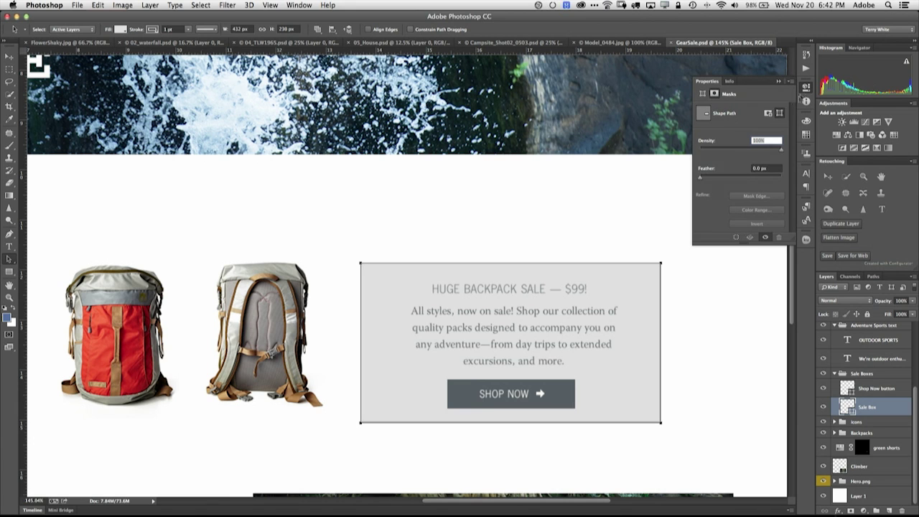
left_click(704, 93)
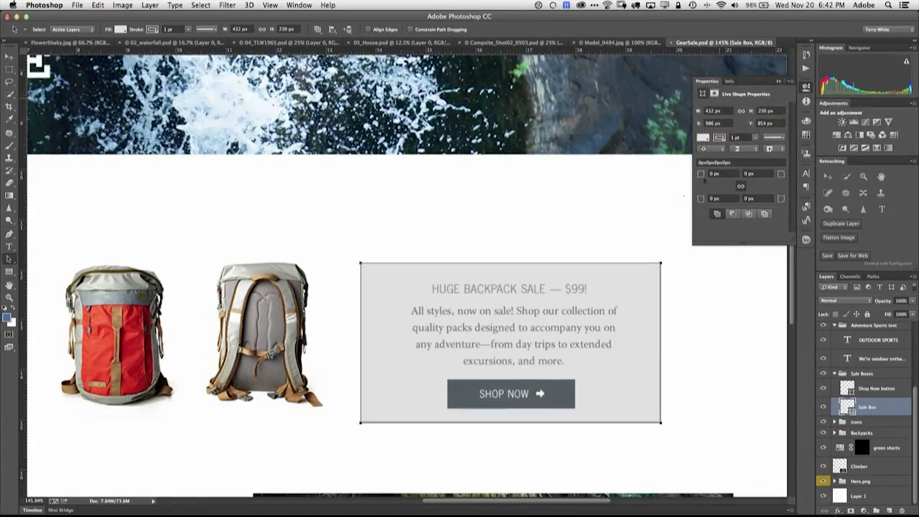
Step: Round all of the sale box's corners to 45 px, then set the top-right and bottom-left radii to 0 px
left_click(700, 176)
left_click_drag(700, 177, 721, 178)
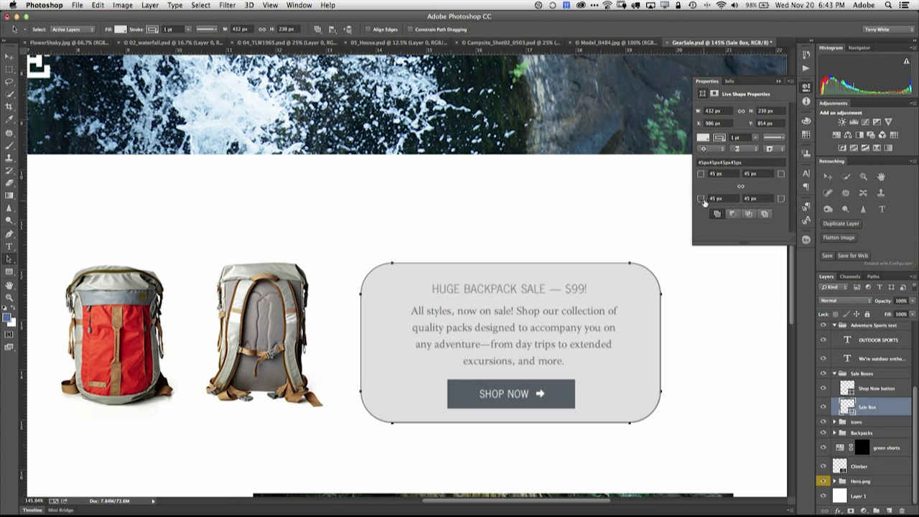
left_click_drag(700, 204, 659, 204)
left_click_drag(781, 175, 729, 186)
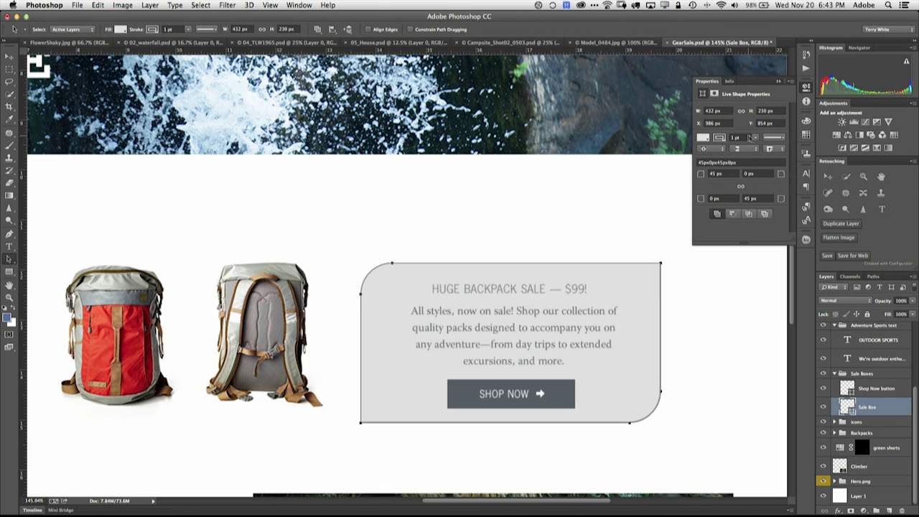
Step: Set the sale box's stroke width to 9.09 pt and its stroke style to the dashed line preset
left_click(755, 138)
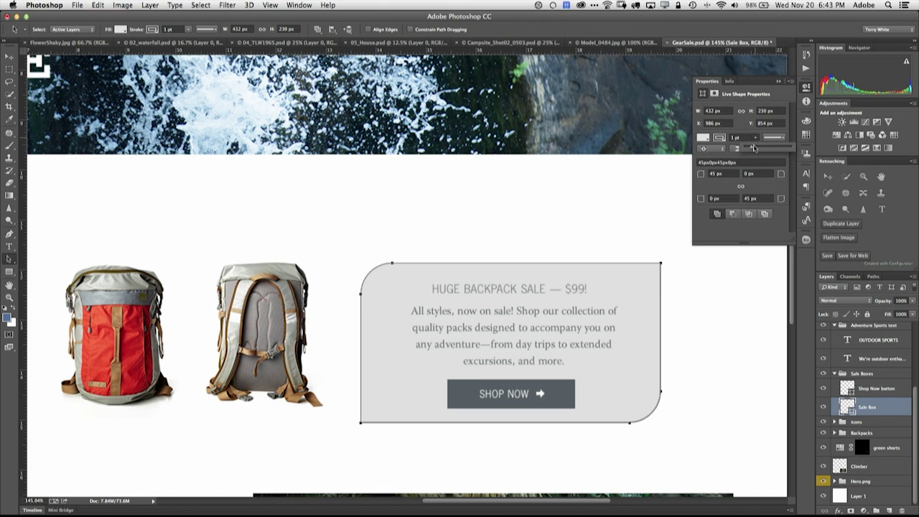
left_click_drag(753, 148, 763, 147)
left_click(771, 139)
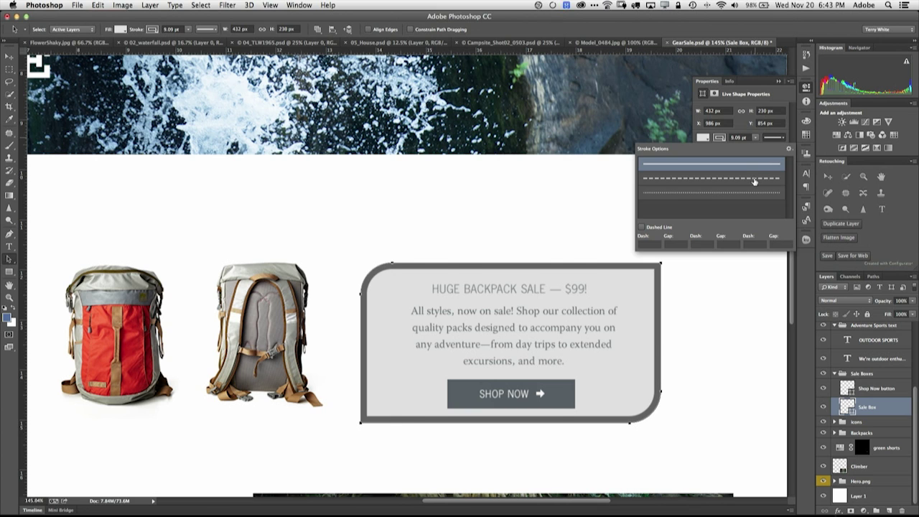
left_click(755, 179)
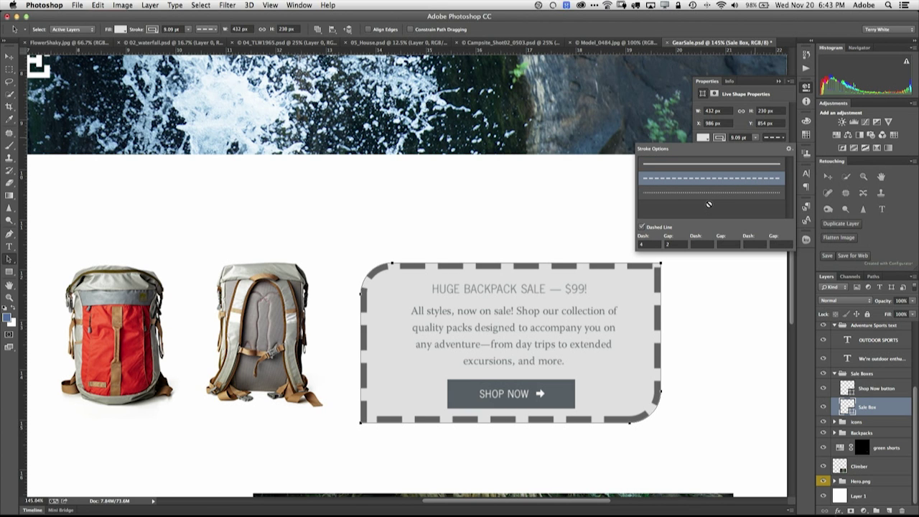
Step: Thin the sale box's dashed stroke to 3.07 pt and collapse the shape properties
left_click(741, 128)
left_click(755, 138)
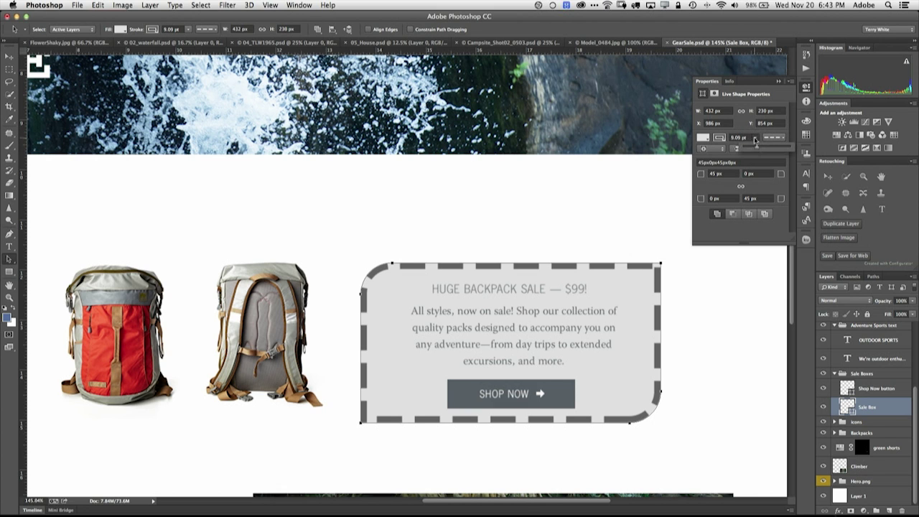
left_click_drag(756, 149, 752, 149)
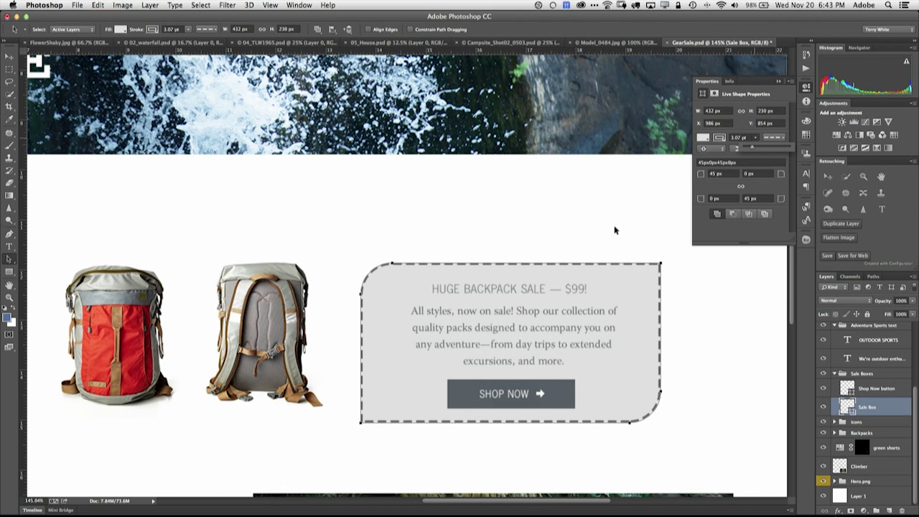
left_click(779, 79)
Step: Close the edited GearSale.psd document
key("super+w")
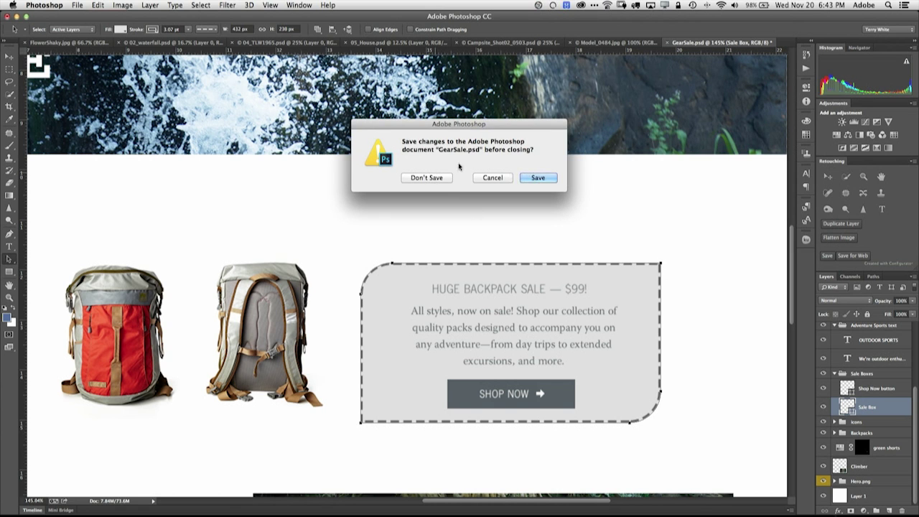
key("Escape")
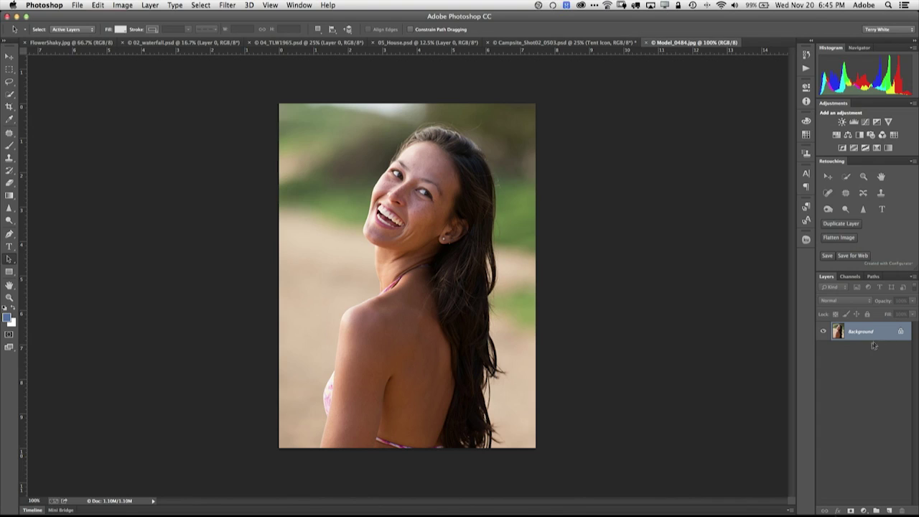
Step: Duplicate the Background layer of Model_0484.jpg into a new document
right_click(879, 341)
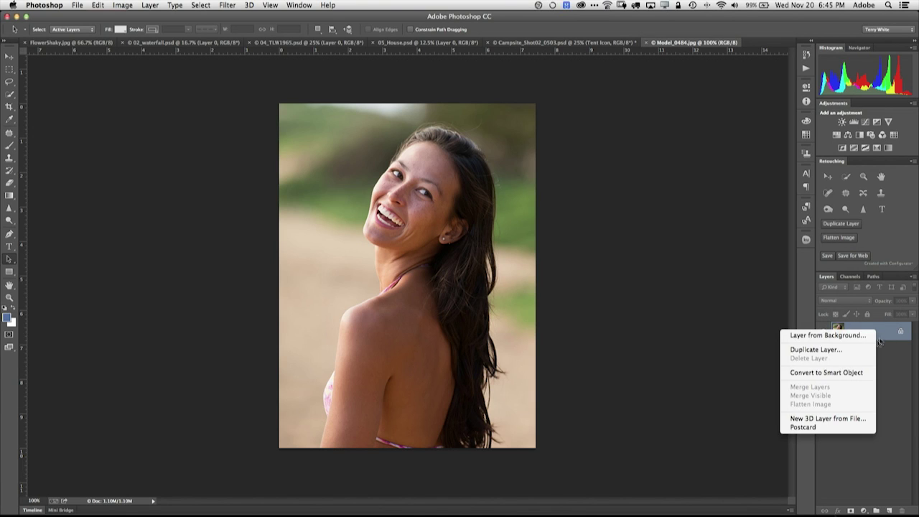
left_click(827, 350)
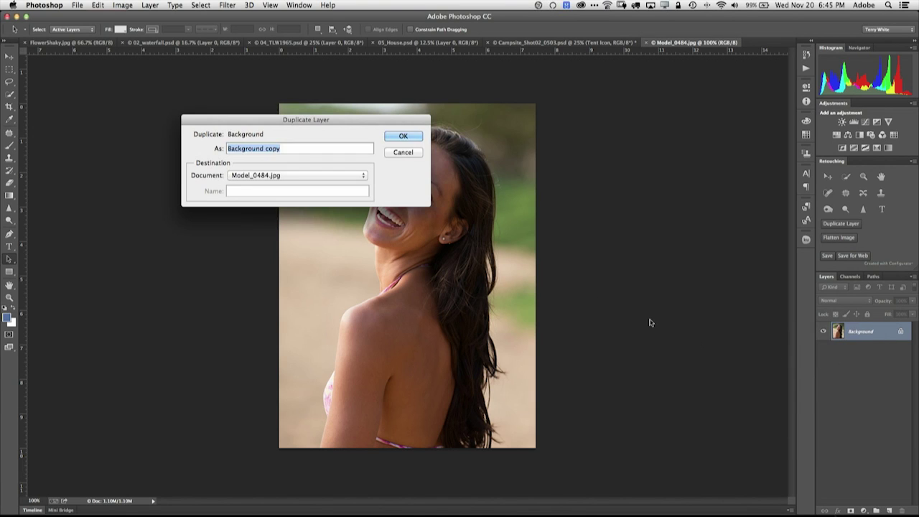
left_click(322, 175)
left_click(323, 187)
left_click(409, 137)
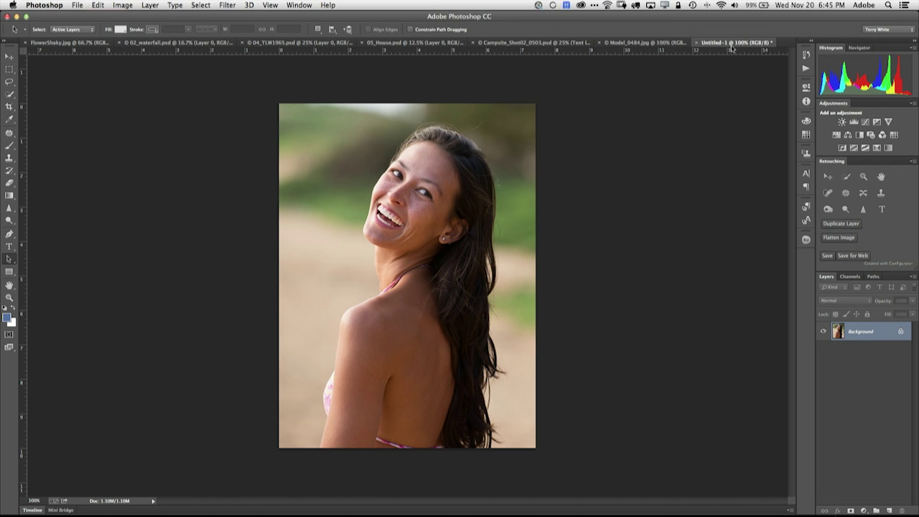
Step: Float the Untitled-1 document in its own window and choose Bicubic Smoother (enlargement) resampling for Model_0484.jpg's image size
left_click_drag(733, 47, 688, 132)
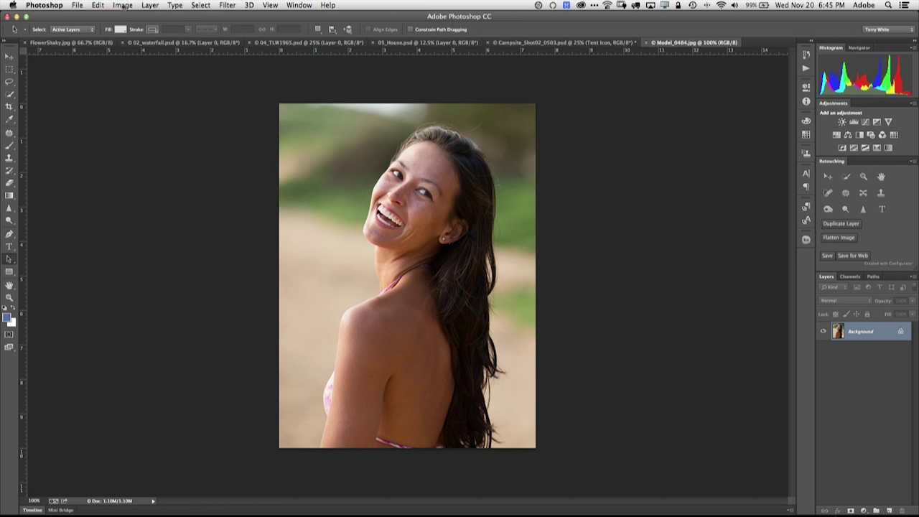
left_click(123, 5)
left_click(143, 78)
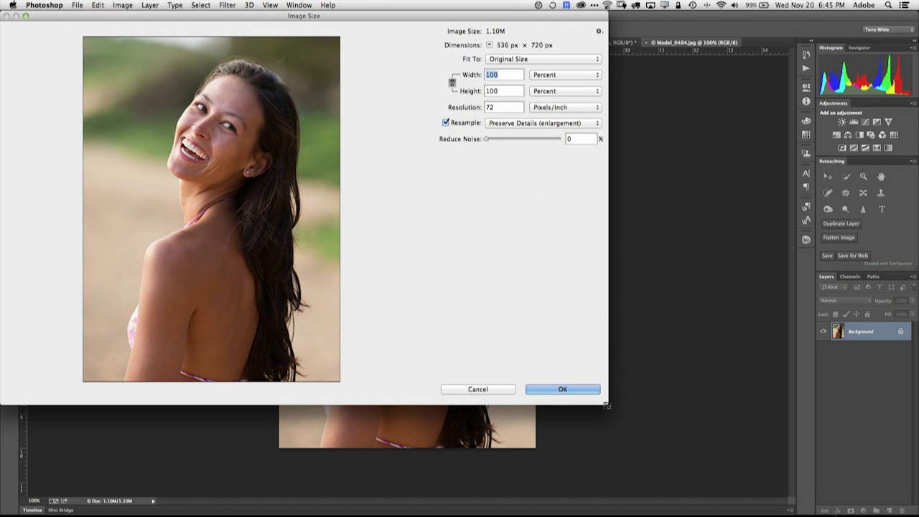
left_click_drag(607, 406, 799, 474)
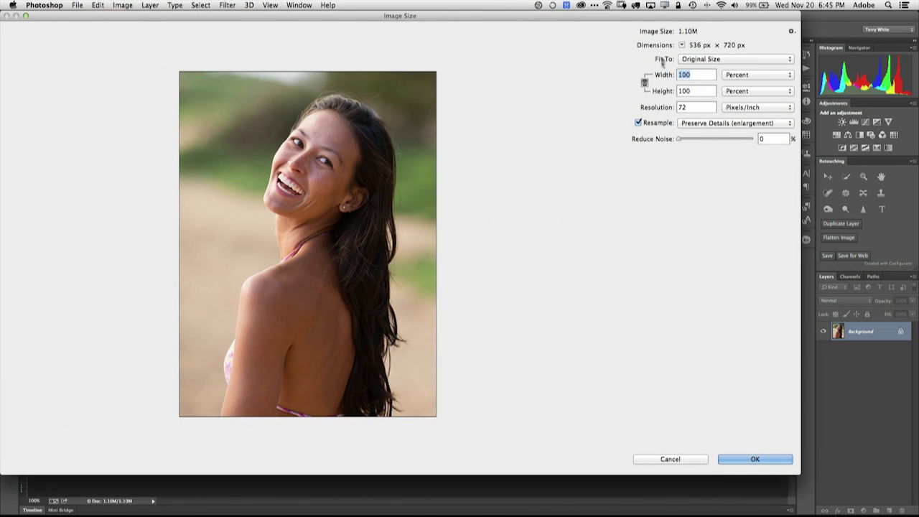
left_click(702, 123)
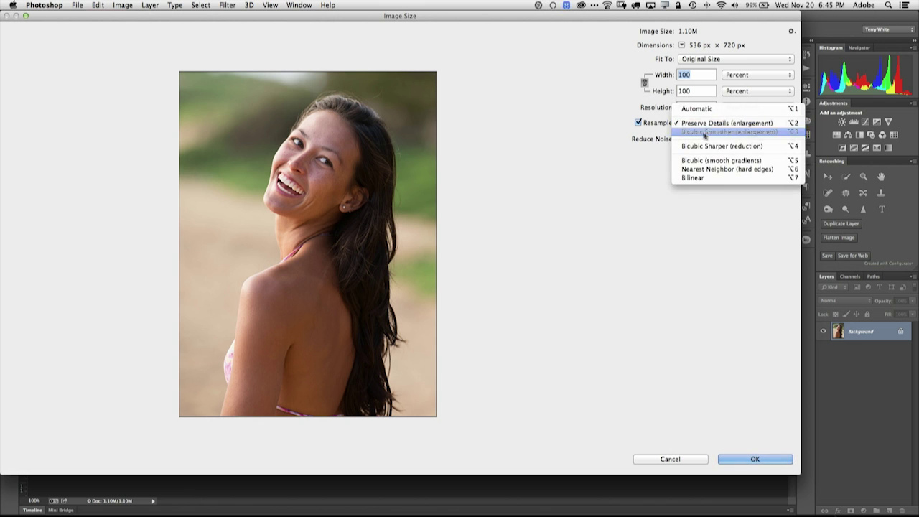
left_click(705, 133)
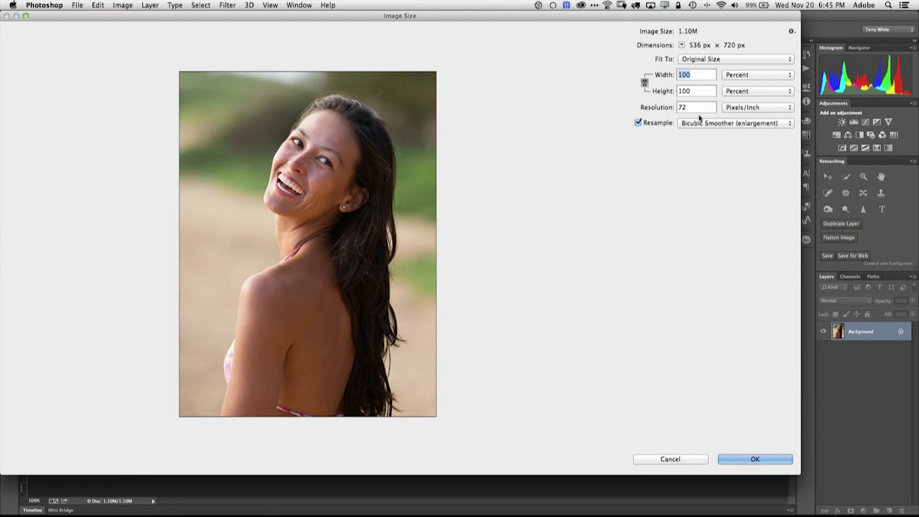
Step: Enlarge Model_0484.jpg to 400 percent width and height at 300 pixels/inch
type("4")
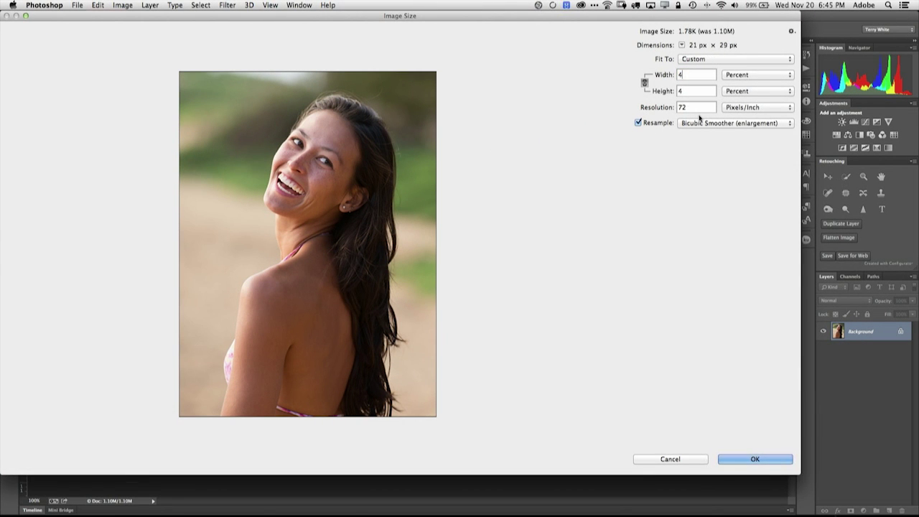
type("00")
key("Tab")
key("Tab")
type("300")
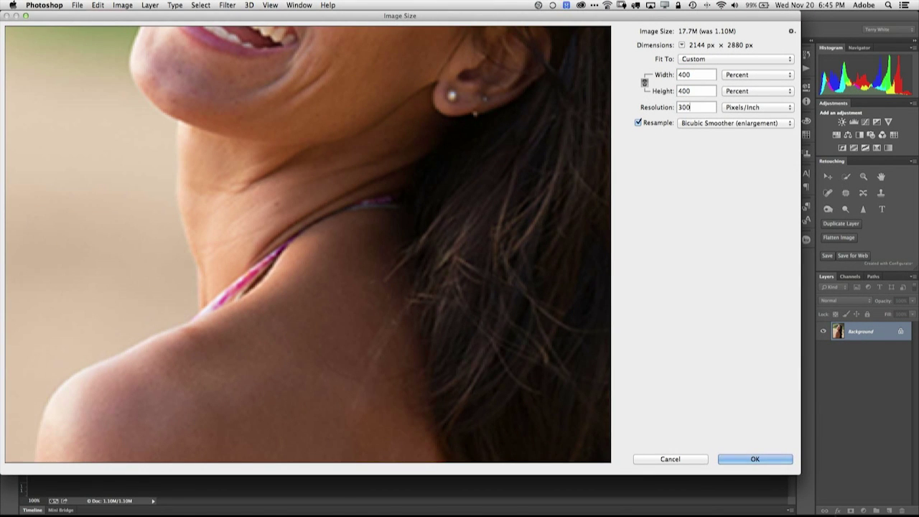
key("alt")
left_click(752, 460)
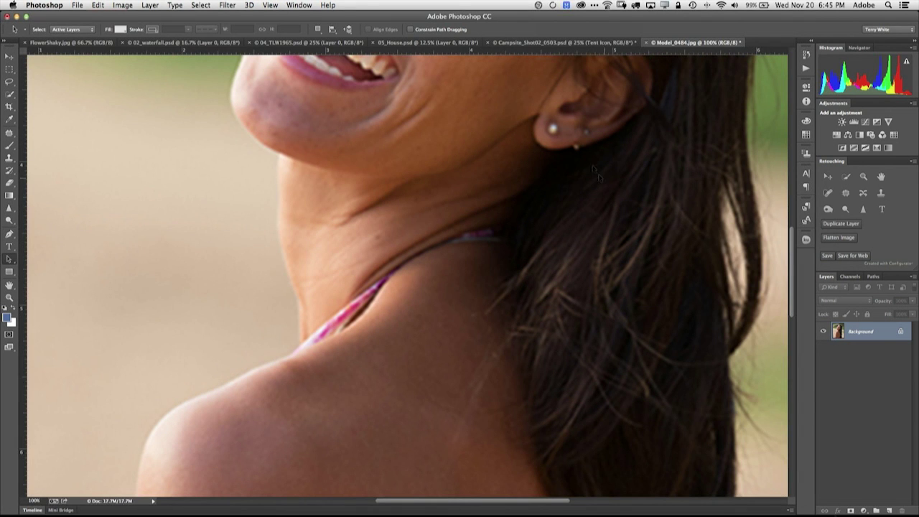
Step: Switch to the Untitled-1 document and set its image size to 400 percent at a resolution of 300 pixels/inch
left_click_drag(551, 108, 357, 398)
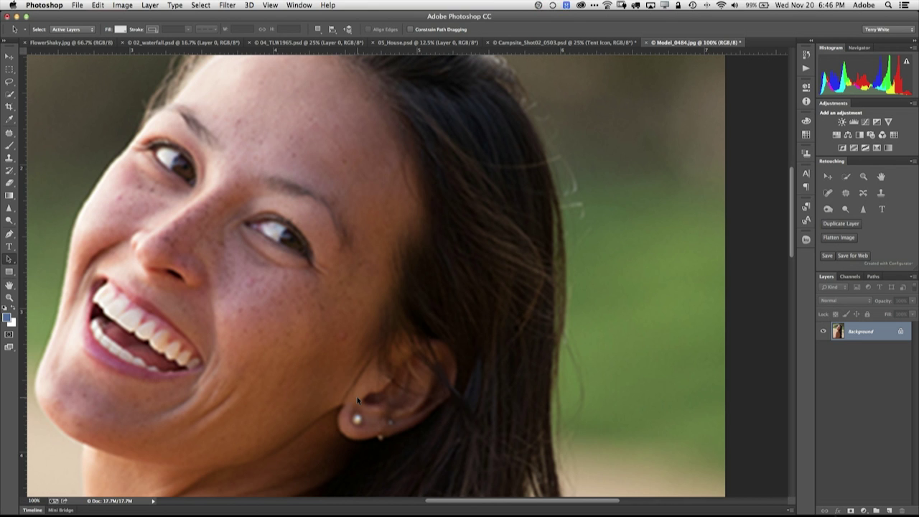
left_click(294, 4)
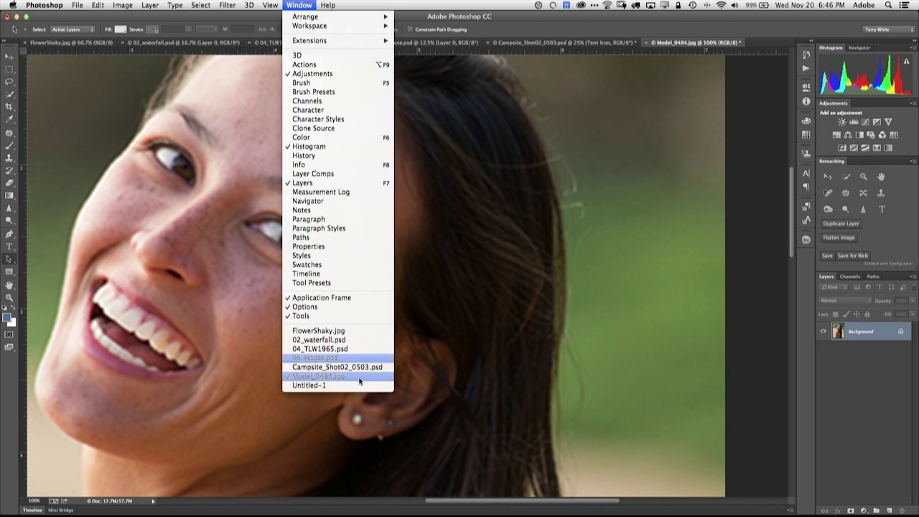
left_click(338, 380)
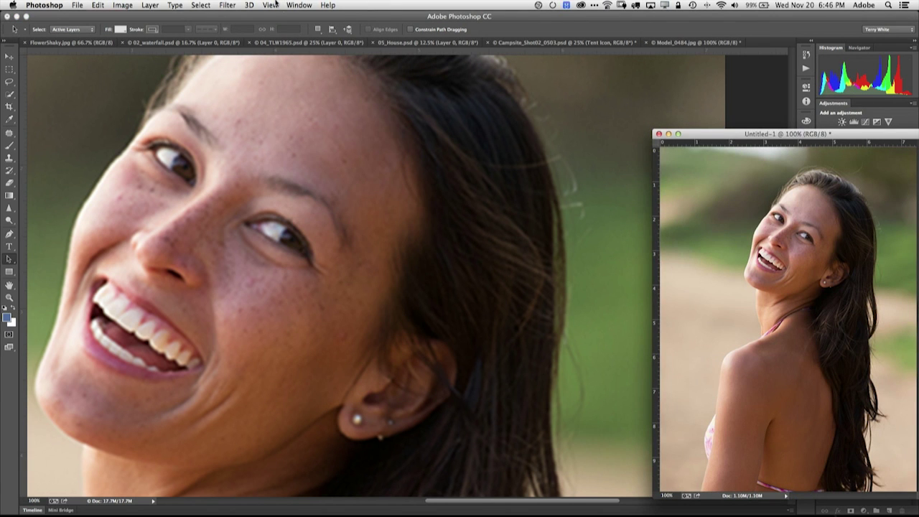
left_click(128, 4)
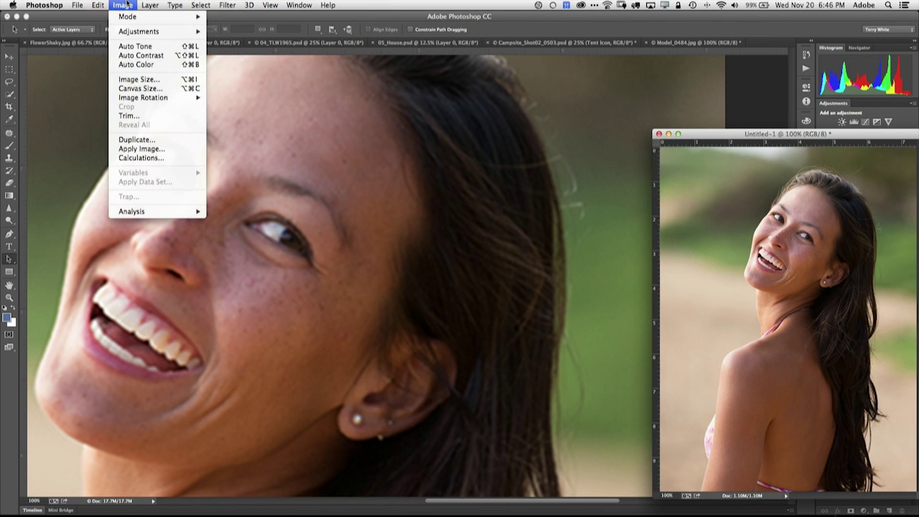
left_click(142, 81)
type("400")
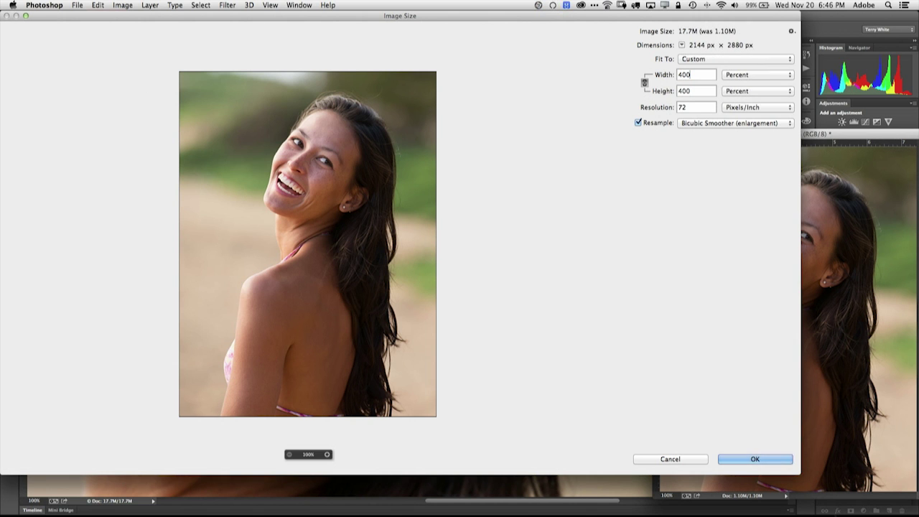
key("Tab")
key("Tab")
type("300")
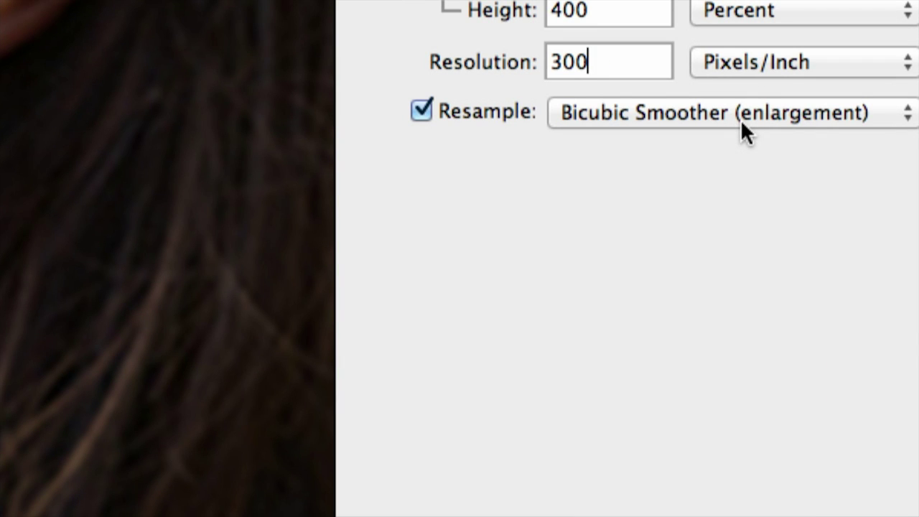
Step: Choose Preserve Details (enlargement) resampling for the untitled copy and apply the new image size
left_click(740, 119)
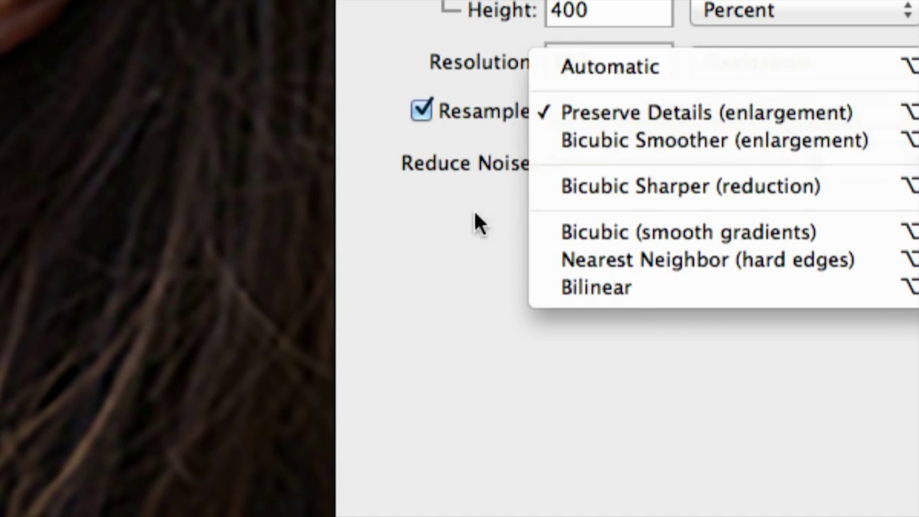
left_click(469, 219)
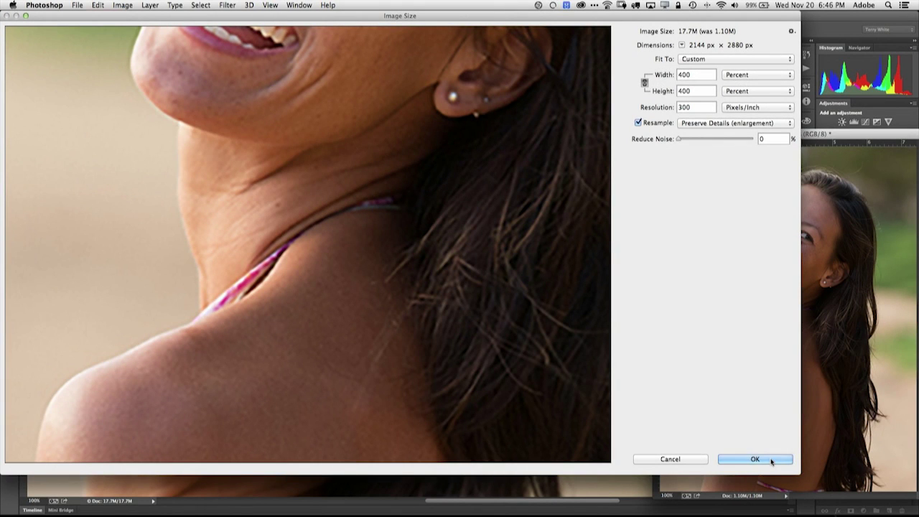
left_click(771, 463)
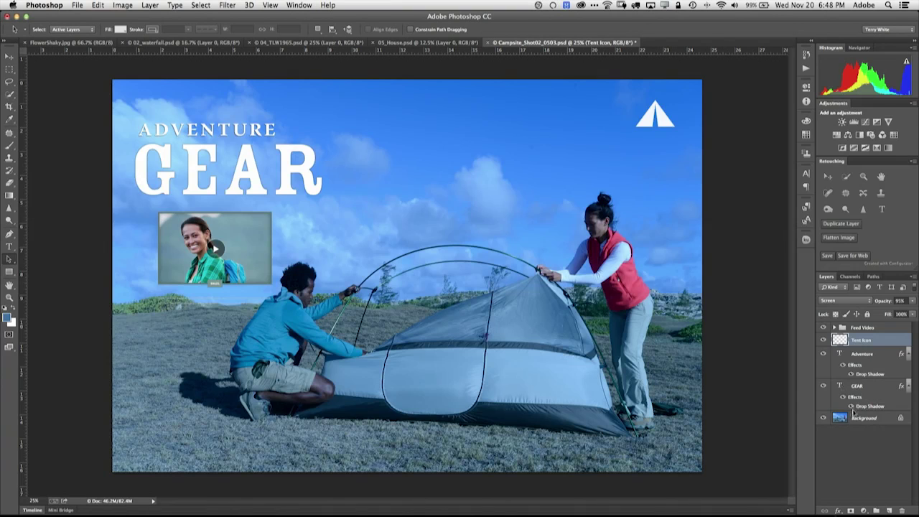
Step: Convert the Background layer of Campsite_Shot02_0503.psd for smart filters
left_click(858, 421)
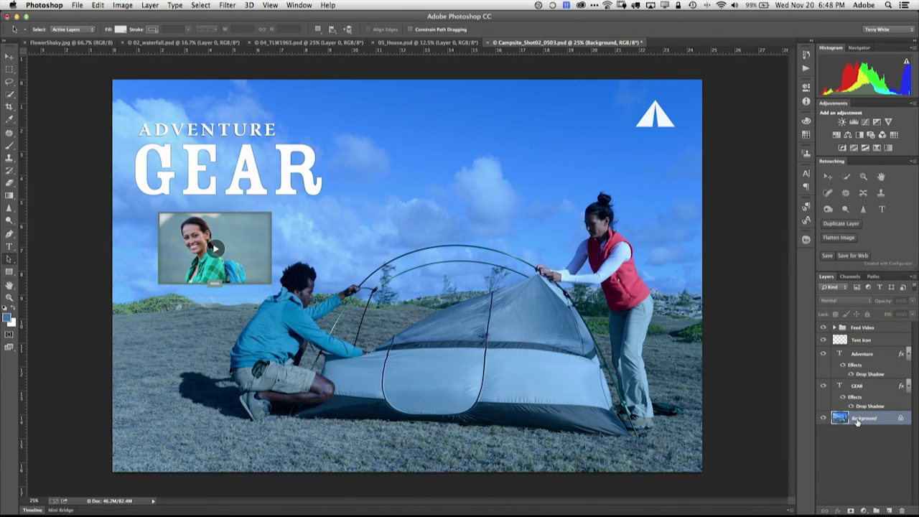
left_click(227, 6)
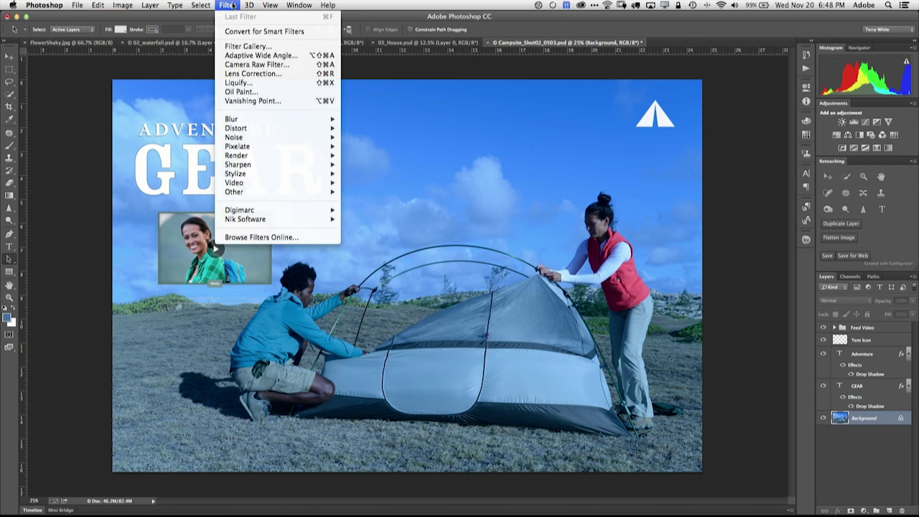
left_click(266, 33)
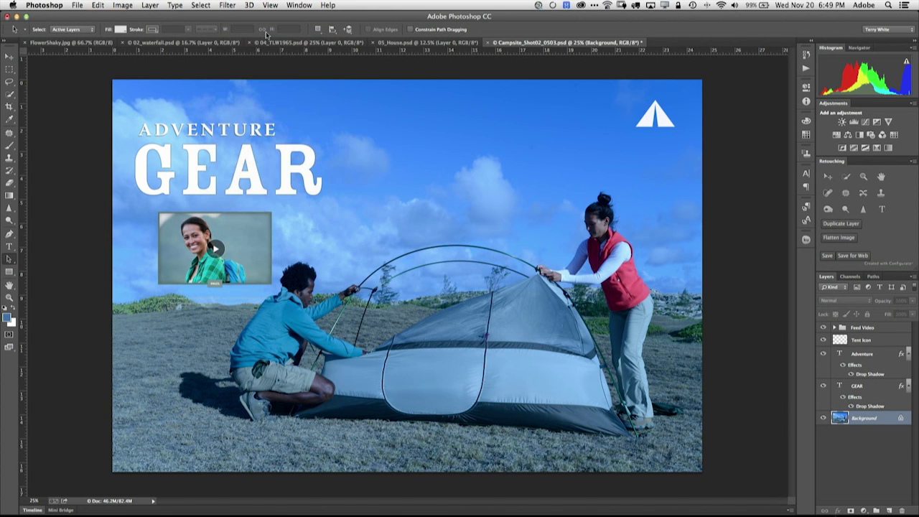
Step: Open the Camera Raw filter on the campsite layer, sample the white balance from the tent's light panel and lower Whites to -73
left_click(233, 6)
mouse_move(258, 129)
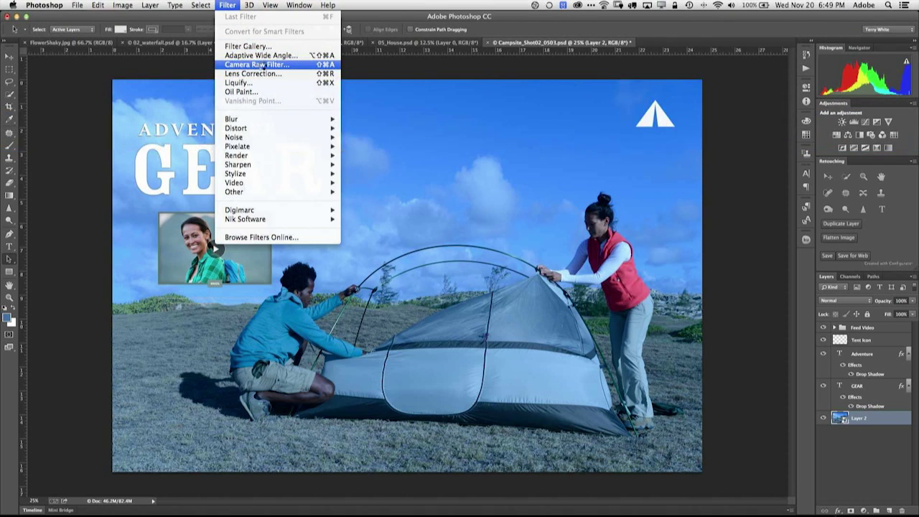
left_click(263, 66)
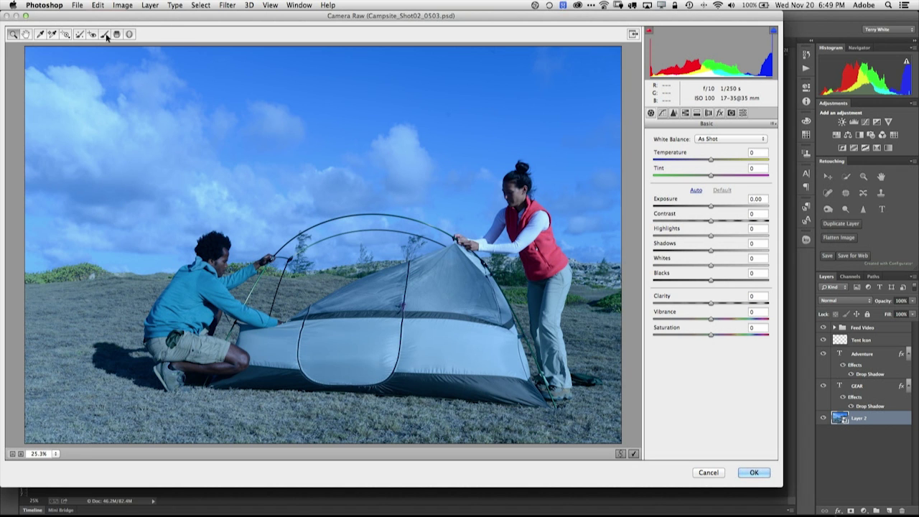
left_click(41, 35)
left_click(457, 357)
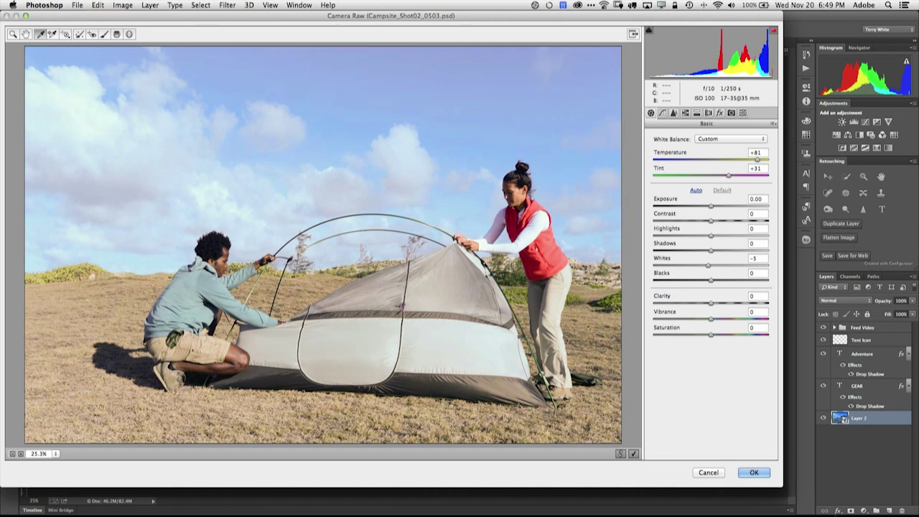
left_click_drag(766, 52, 711, 52)
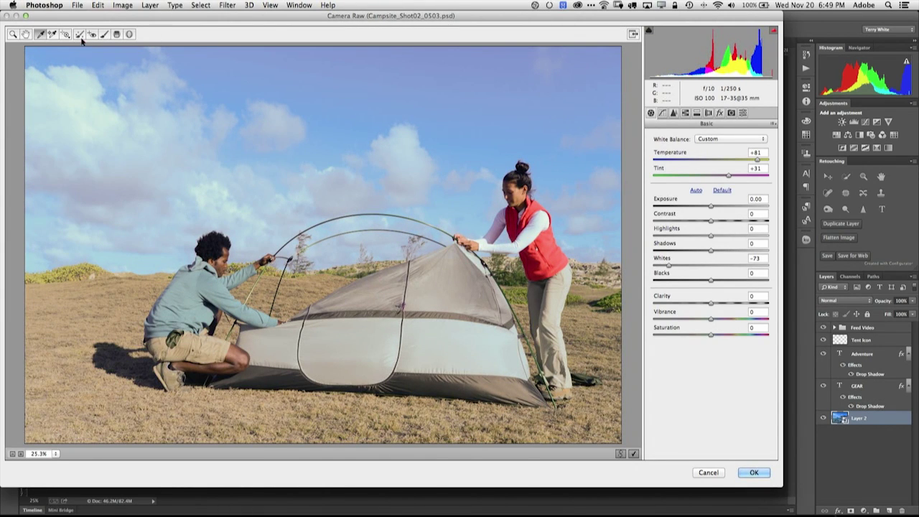
Step: Add a slightly tilted graduated filter from the photo's upper edge to the horizon with exposure -2.80, and apply the Camera Raw edits
left_click(117, 35)
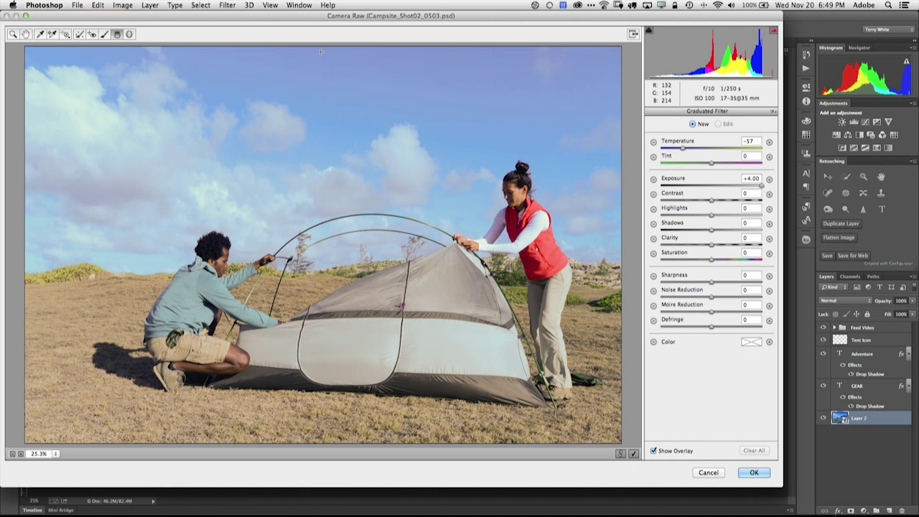
left_click_drag(324, 49, 324, 260)
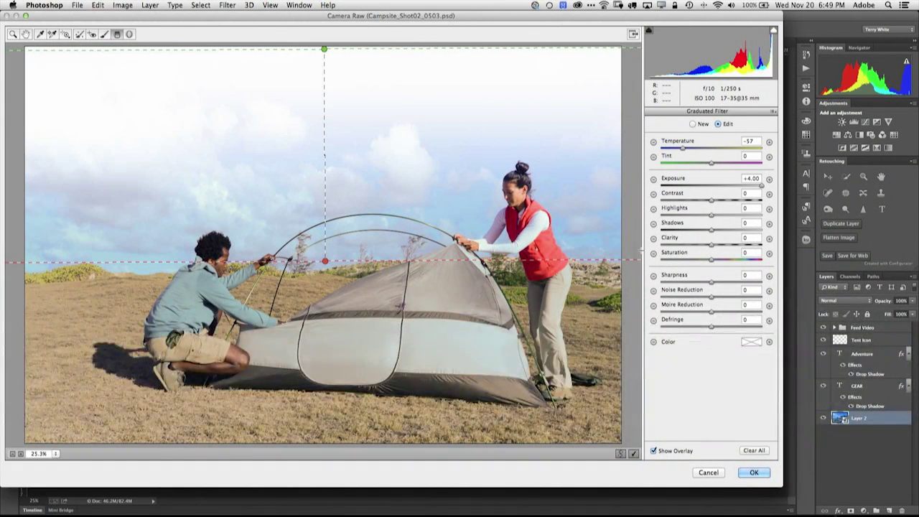
left_click(756, 188)
left_click_drag(762, 186, 676, 193)
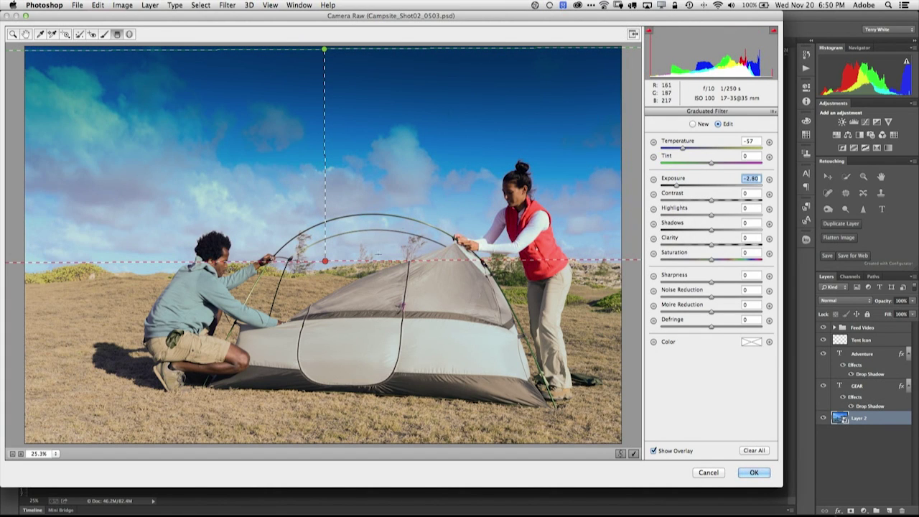
left_click_drag(326, 261, 335, 263)
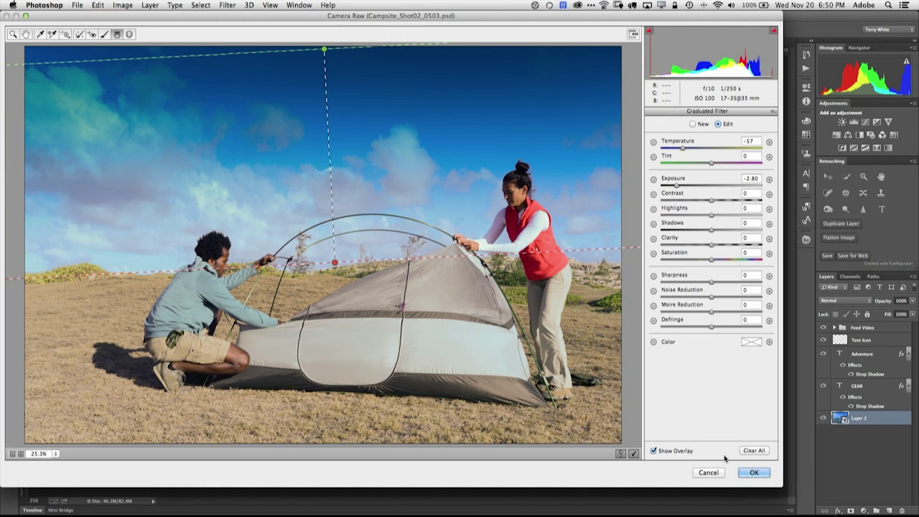
left_click(754, 472)
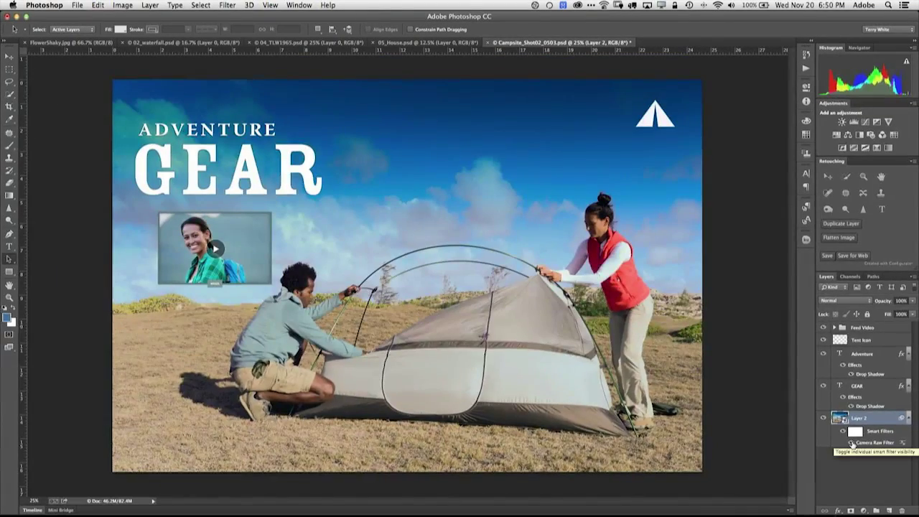
Step: Compare the photo with the Camera Raw smart filter off and on, and reopen the filter to add a more tilted sky gradient
left_click(813, 433)
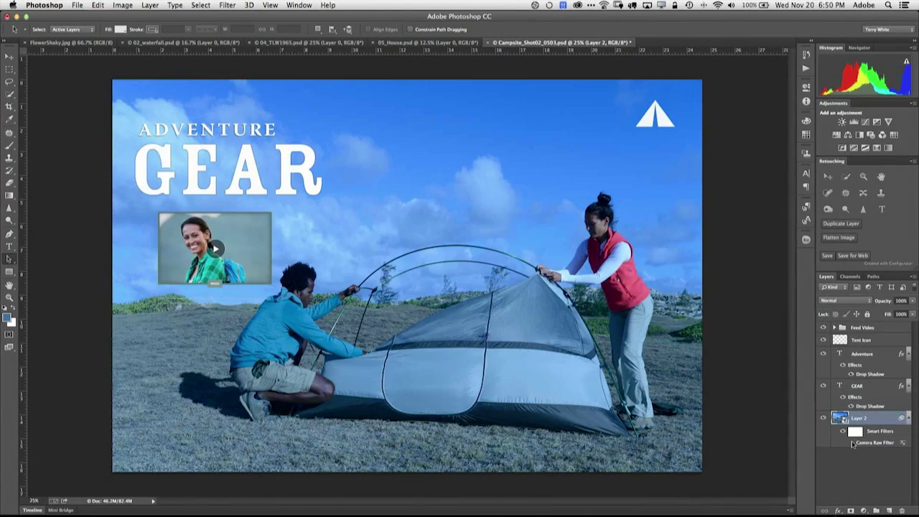
left_click(852, 443)
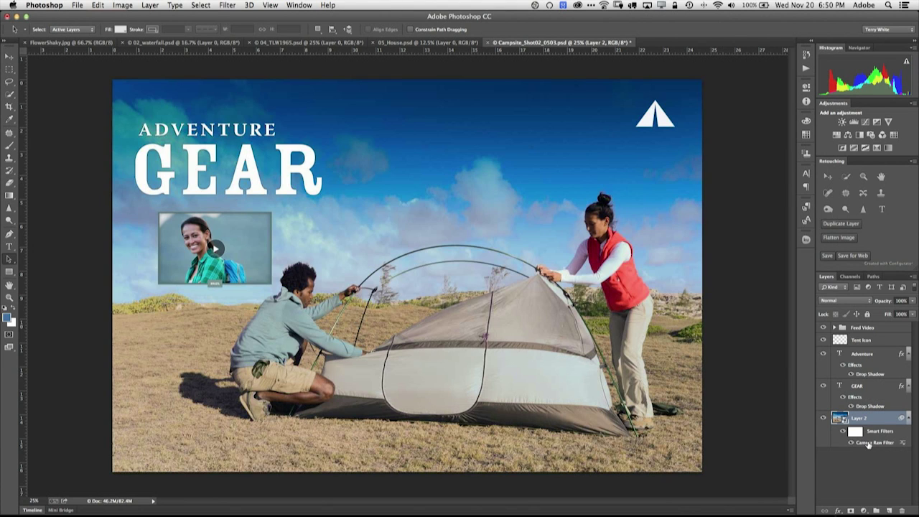
double_click(868, 443)
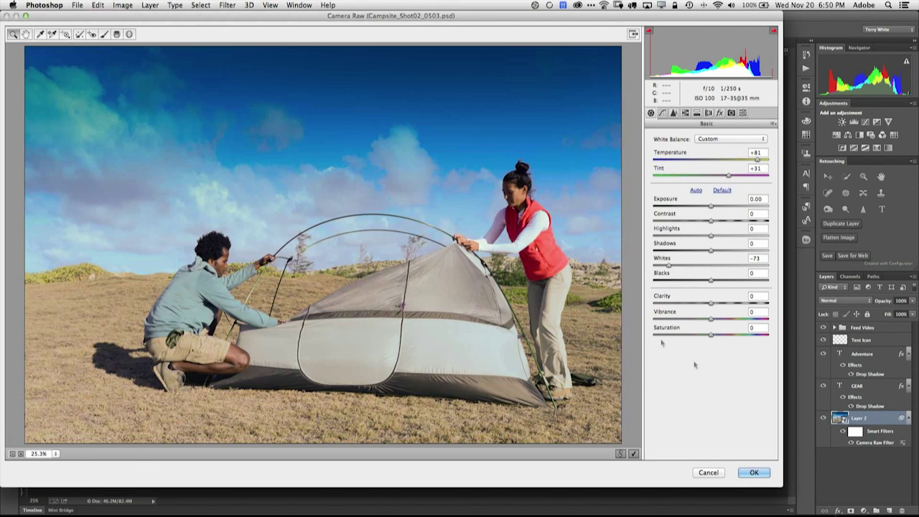
left_click(117, 34)
left_click_drag(324, 49, 384, 276)
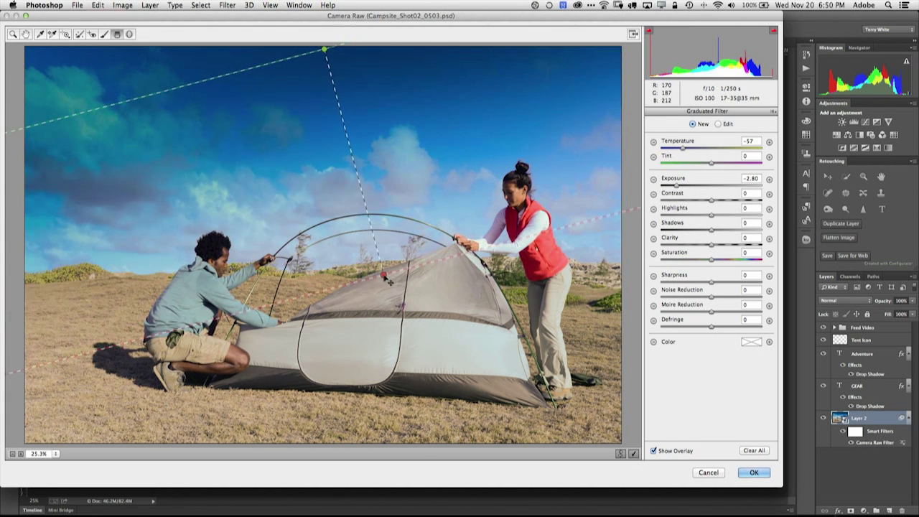
left_click(754, 473)
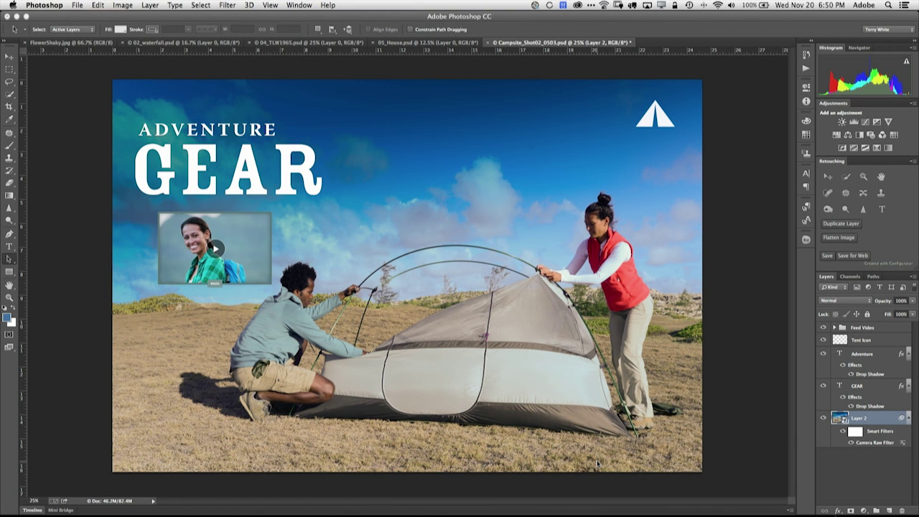
Step: Close Campsite_Shot02_0503.psd without saving the changes
key("super+w")
key("super+d")
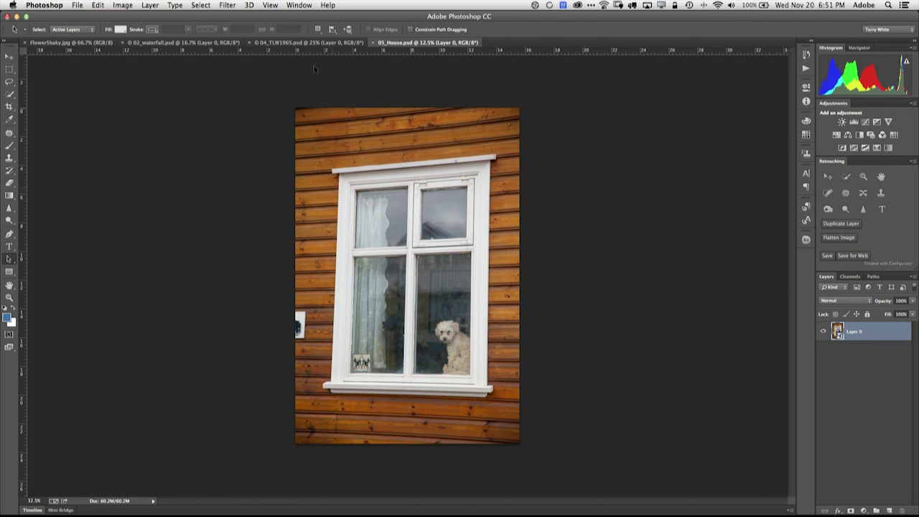
Step: Open the Camera Raw filter on the house photo's layer and apply the Auto Upright lens correction
left_click(227, 5)
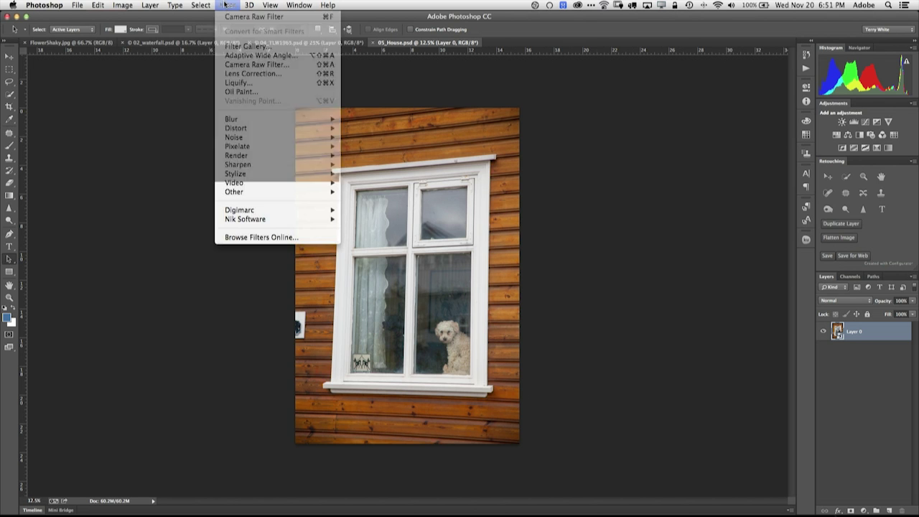
left_click(242, 70)
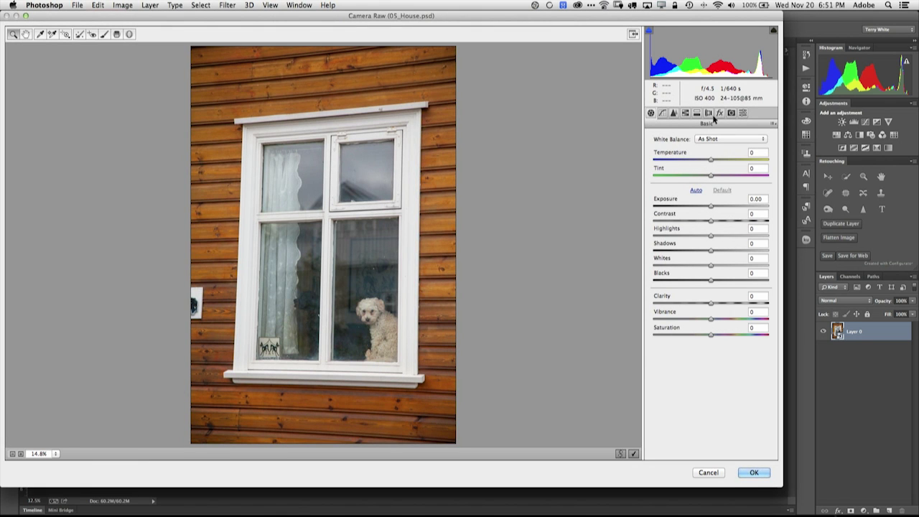
left_click(710, 113)
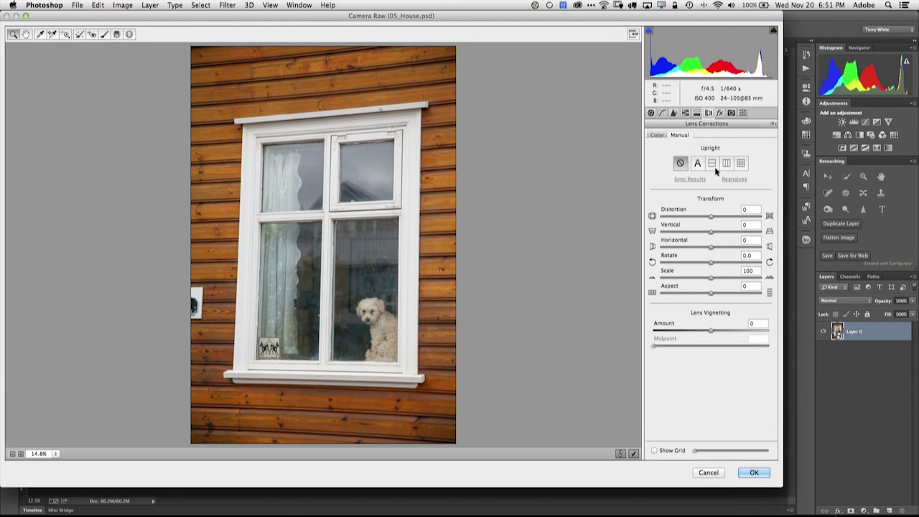
left_click(698, 165)
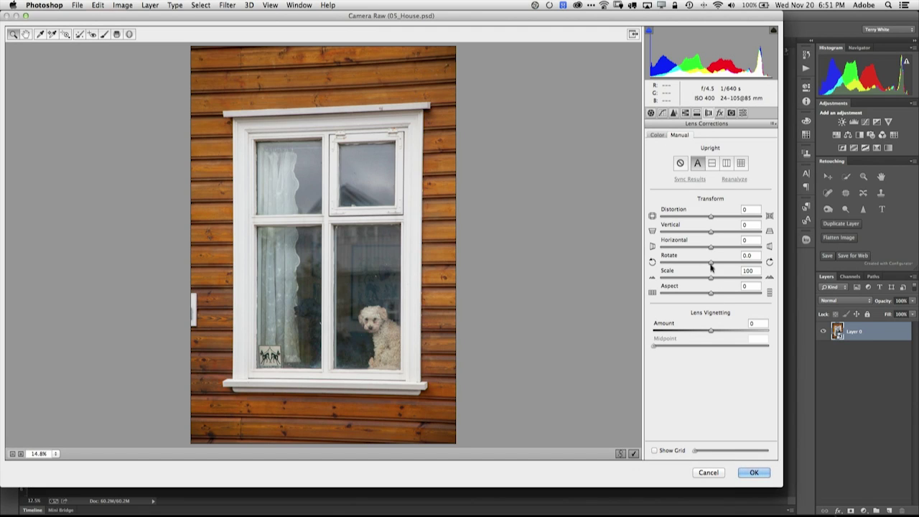
Step: Set the horizontal transform to -17 and the scale to 104, apply the Camera Raw edits, and compare before and after
left_click(710, 248)
left_click_drag(710, 248, 700, 251)
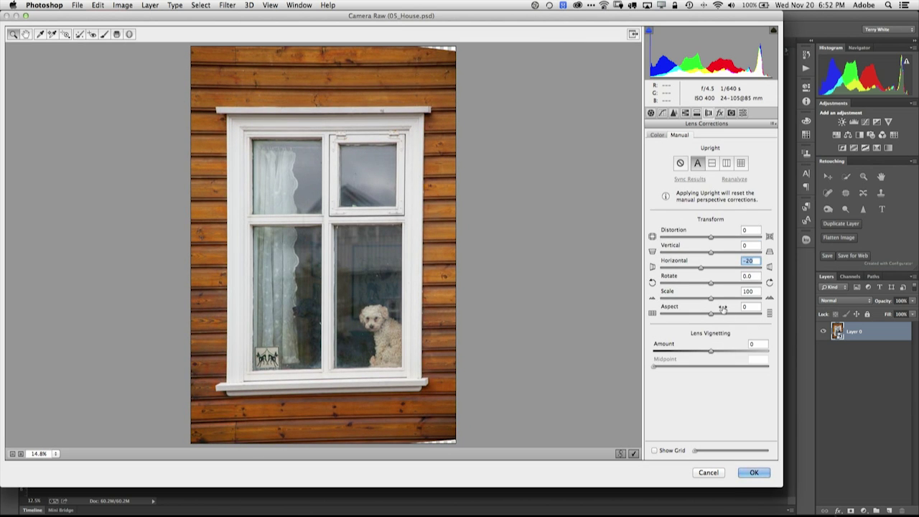
left_click_drag(712, 302, 715, 301)
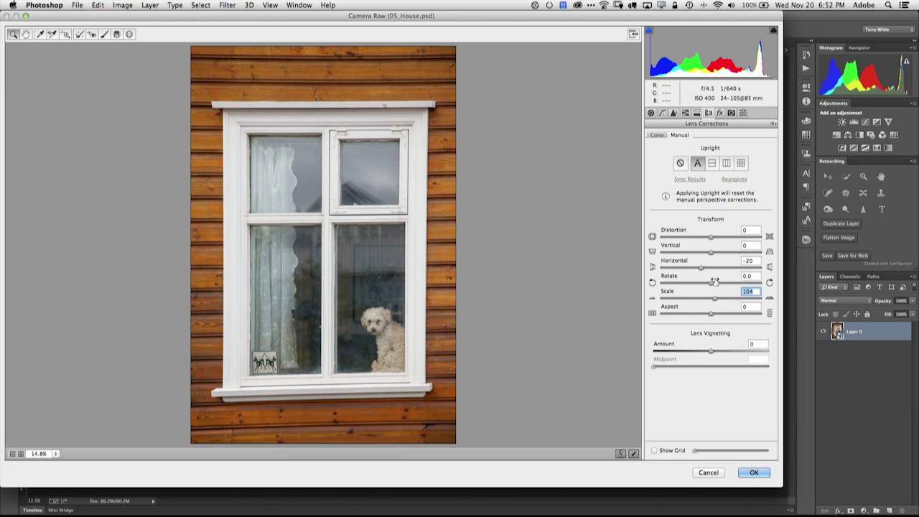
left_click_drag(703, 269, 703, 270)
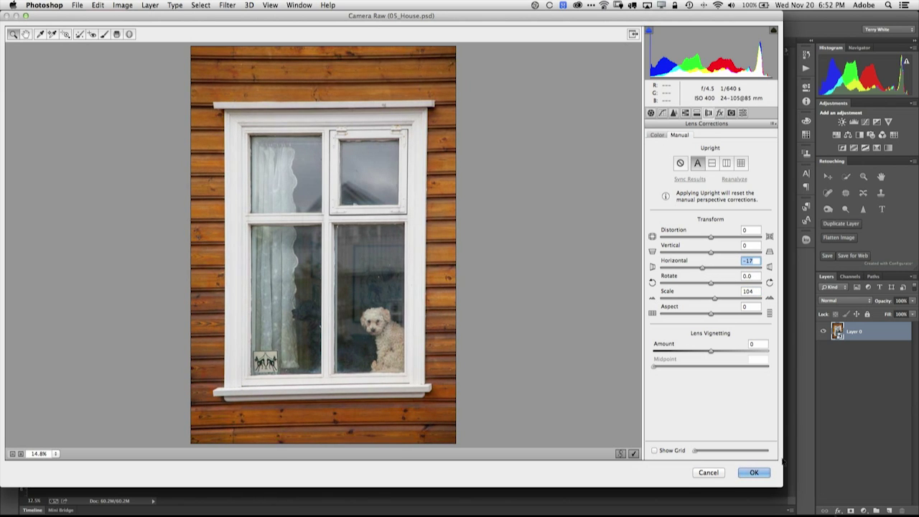
left_click(755, 473)
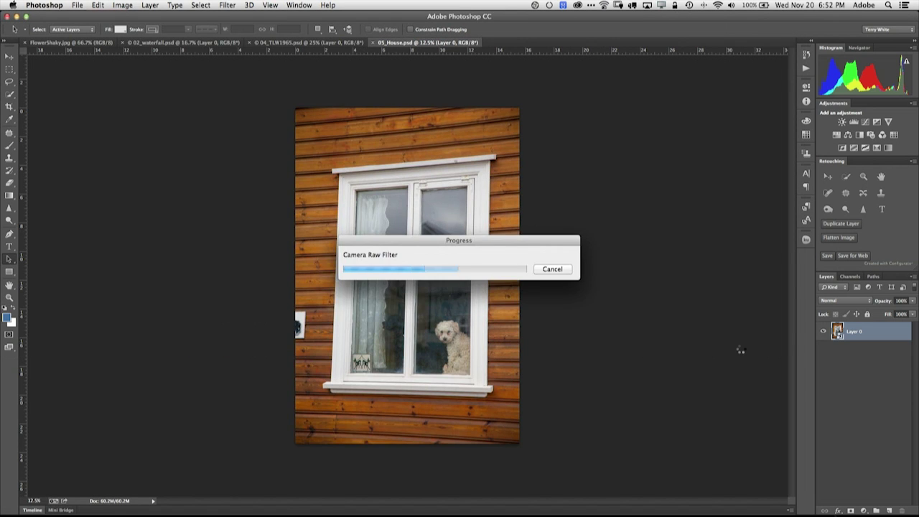
key("super+z")
key("super+z")
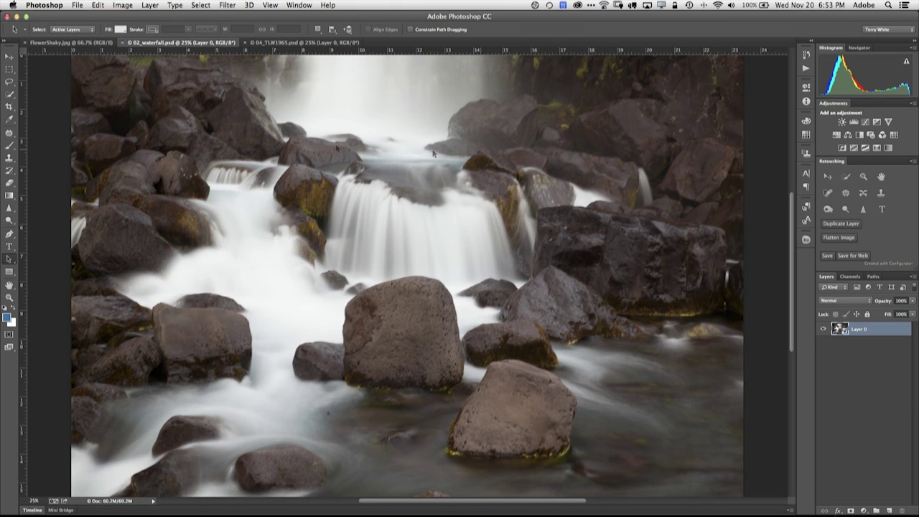
Step: Open the Shake Reduction filter on the waterfall photo, undock the detail preview and examine the large central rock's edges and texture
left_click(227, 5)
mouse_move(303, 168)
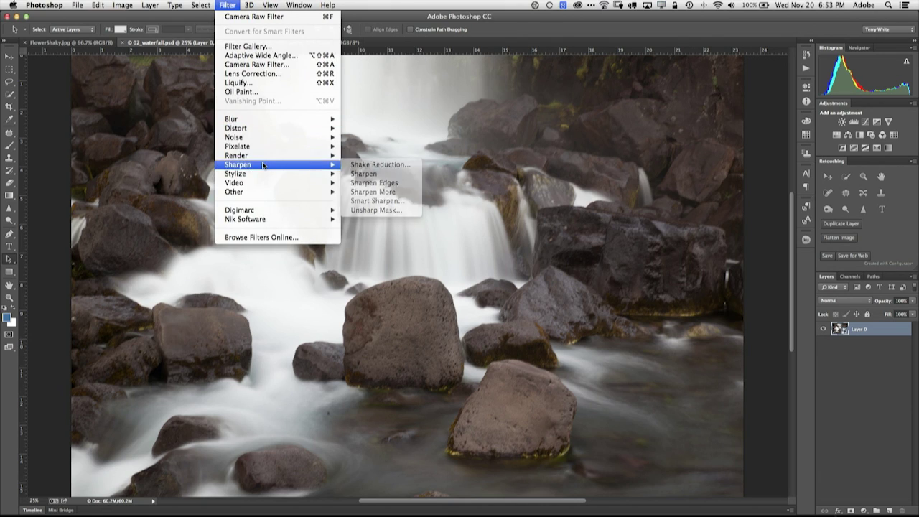
left_click(642, 209)
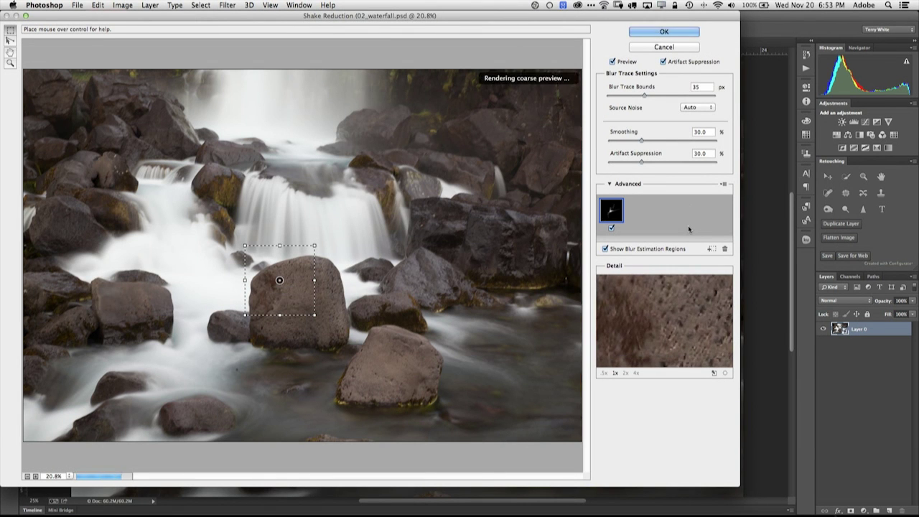
mouse_move(610, 214)
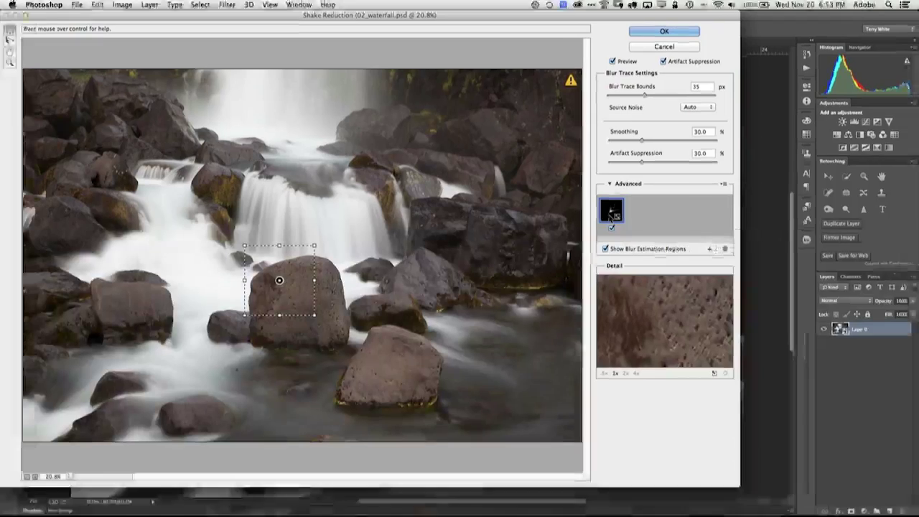
key("q")
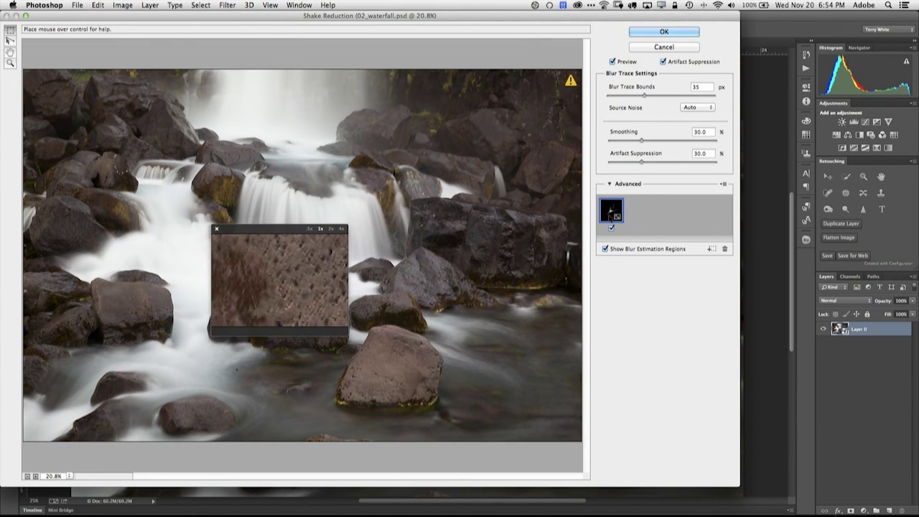
left_click_drag(287, 275, 324, 256)
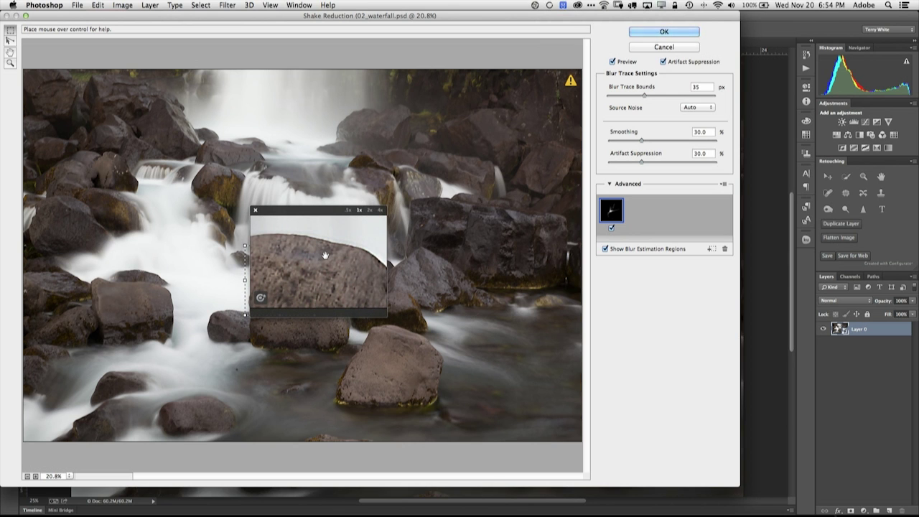
left_click_drag(325, 256, 275, 266)
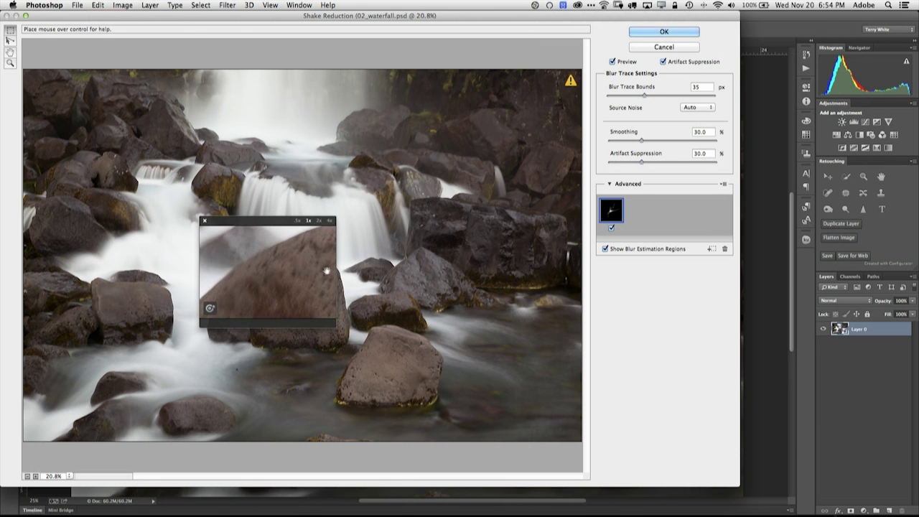
left_click_drag(323, 262, 347, 253)
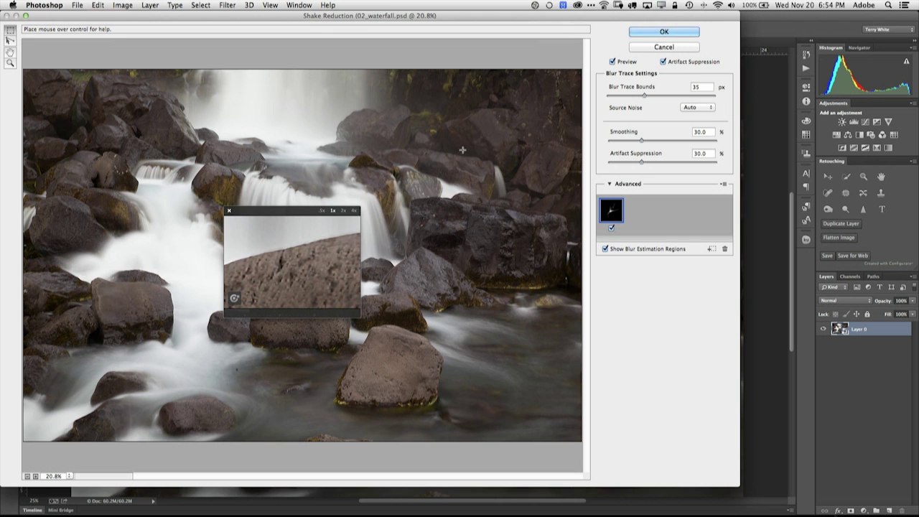
Step: Add a second blur estimation region over the dark rocks beside the waterfall, check its effect, dock the detail preview and cancel the filter
left_click_drag(459, 149, 556, 242)
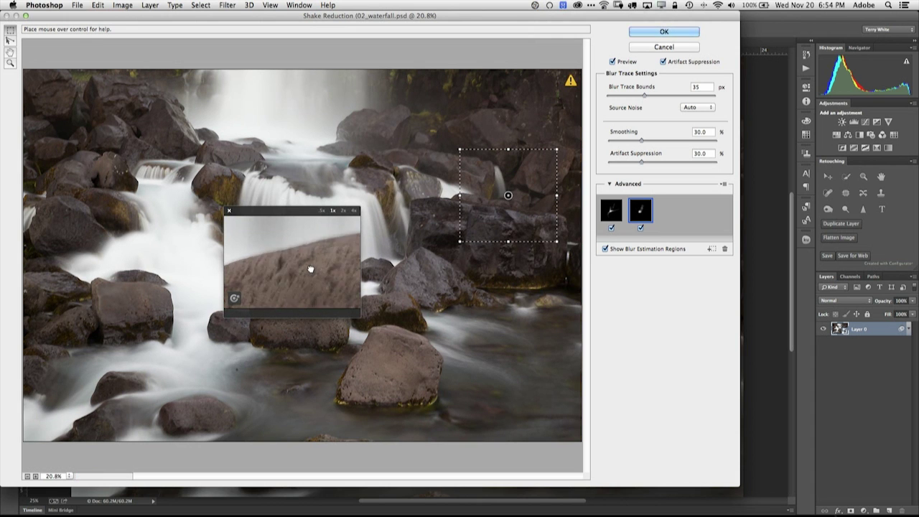
left_click_drag(311, 268, 336, 272)
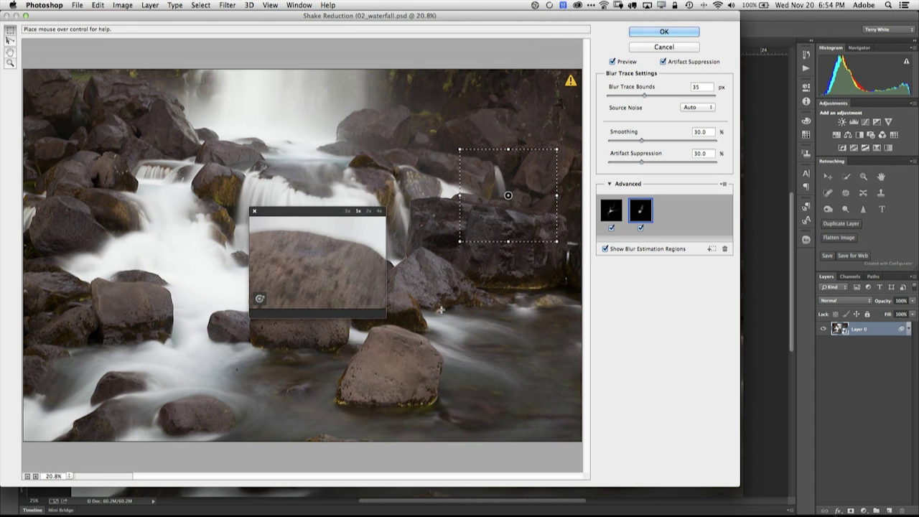
left_click(256, 212)
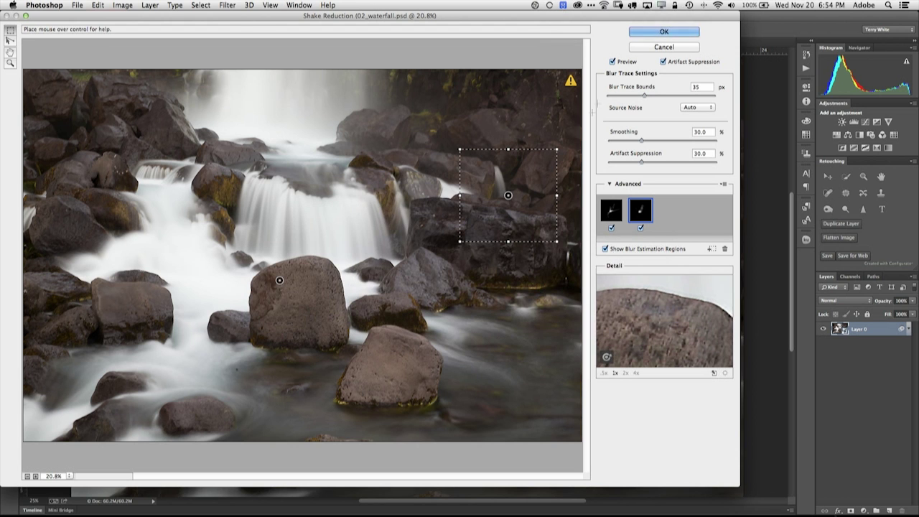
left_click(674, 49)
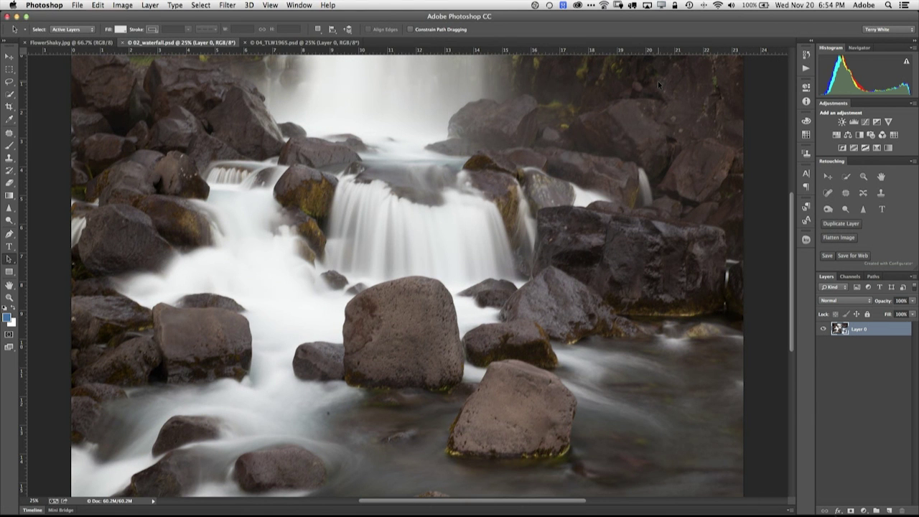
Step: Close 02_waterfall.psd and apply the Shake Reduction filter with its default settings to FlowerShaky.jpg
key("super+w")
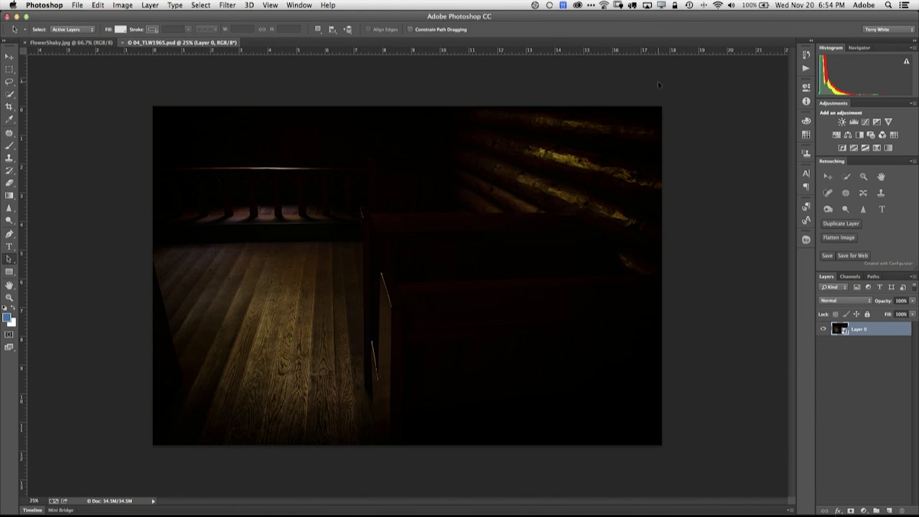
left_click(72, 44)
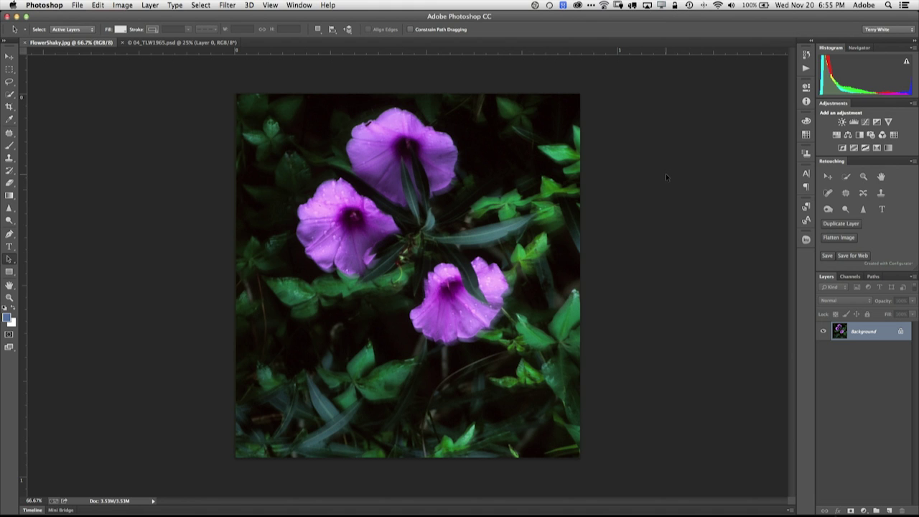
left_click(228, 5)
mouse_move(271, 166)
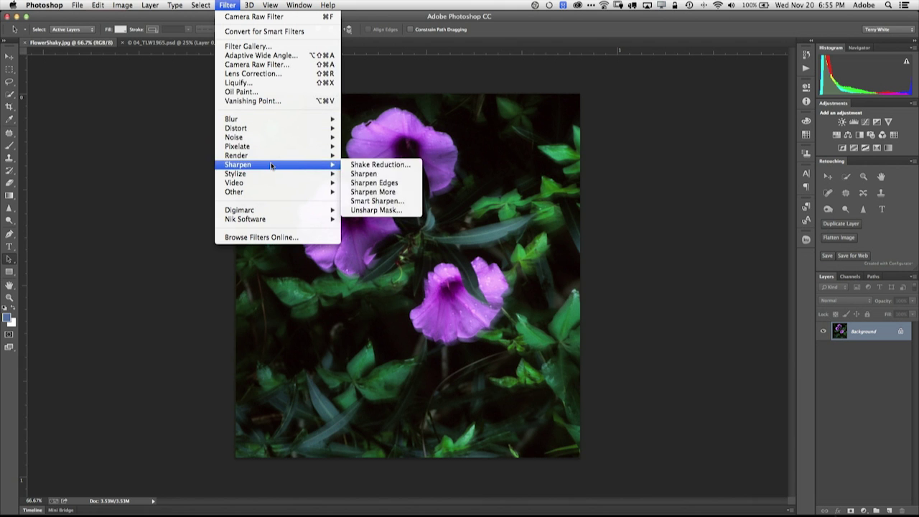
left_click(402, 164)
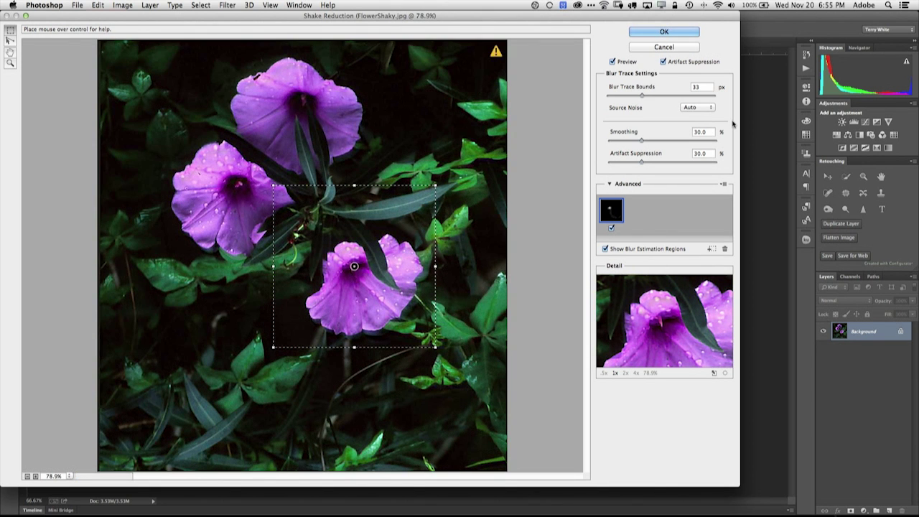
left_click(665, 31)
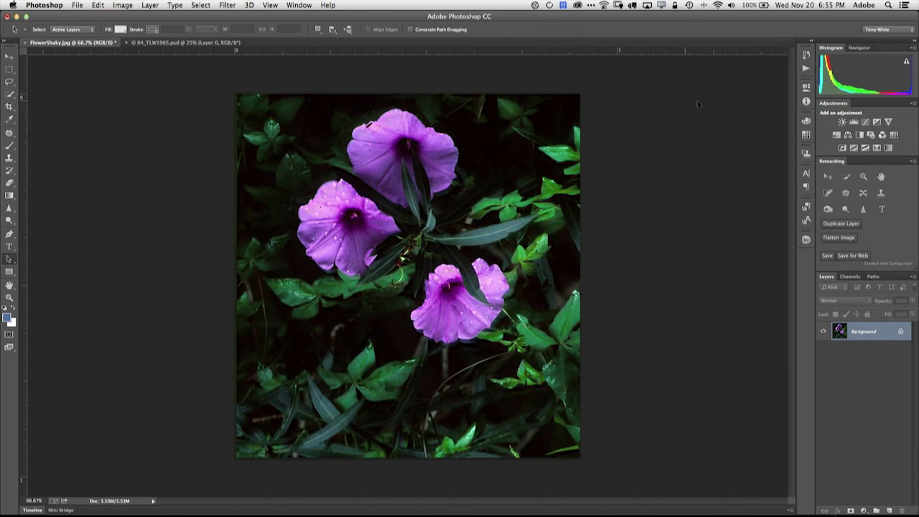
Step: Compare the flower photo before and after Shake Reduction, including a close-up of the petals, and fit the whole image back in view
key("super+z")
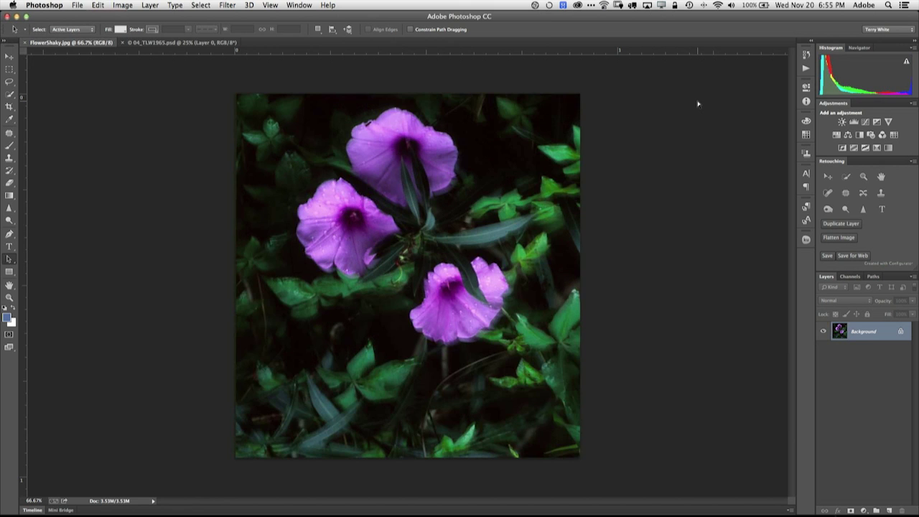
key("super+z")
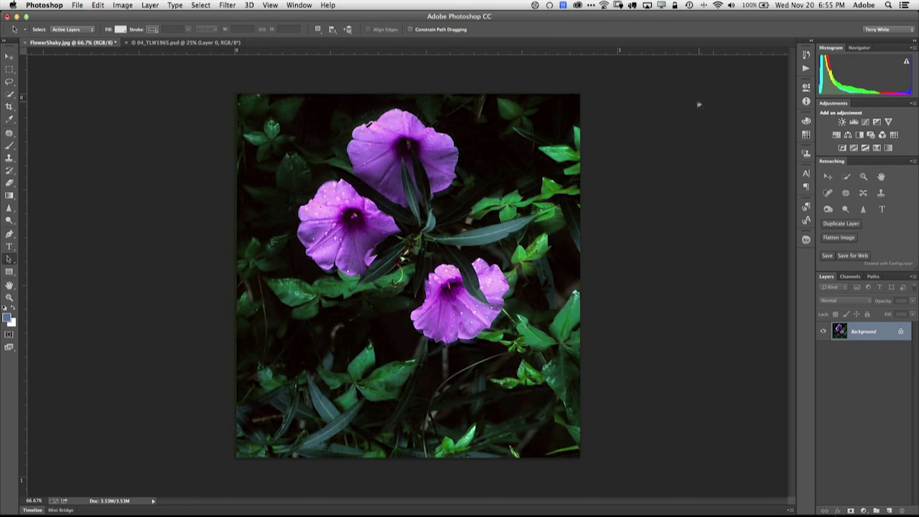
key("z")
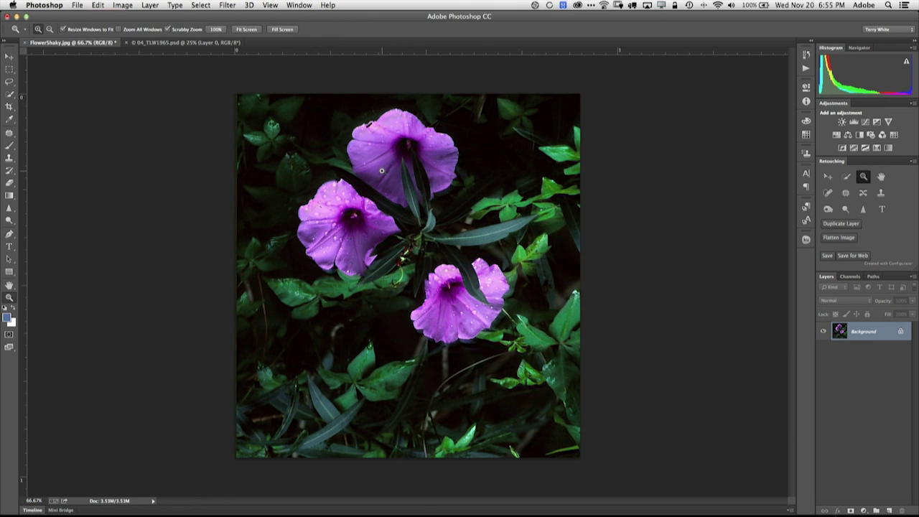
left_click_drag(384, 172, 359, 194)
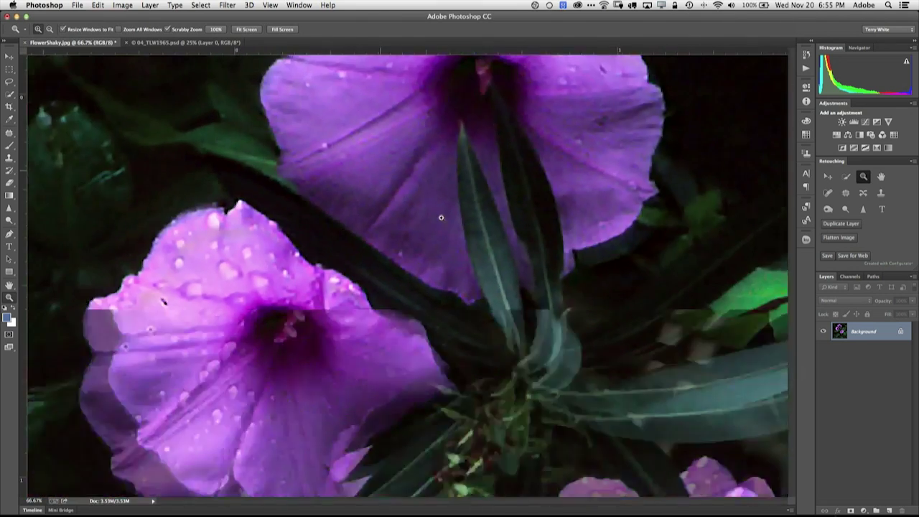
key("super+z")
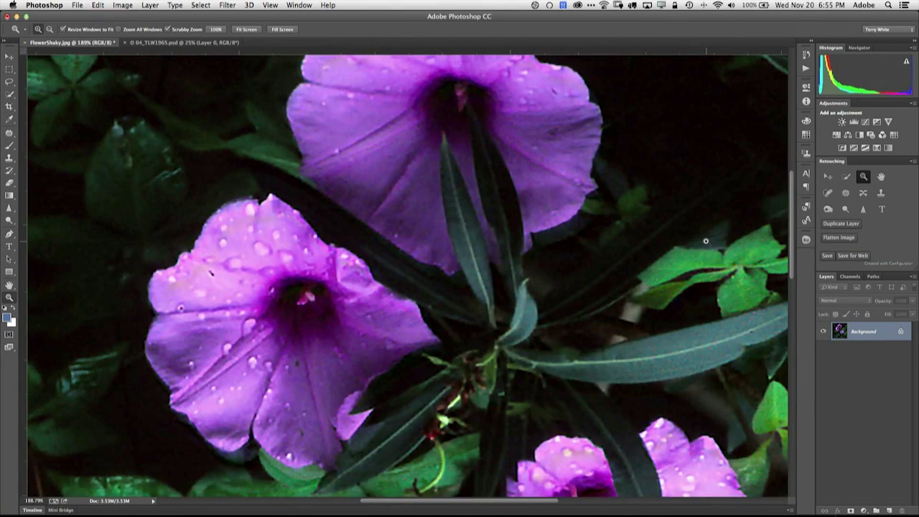
key("super+0")
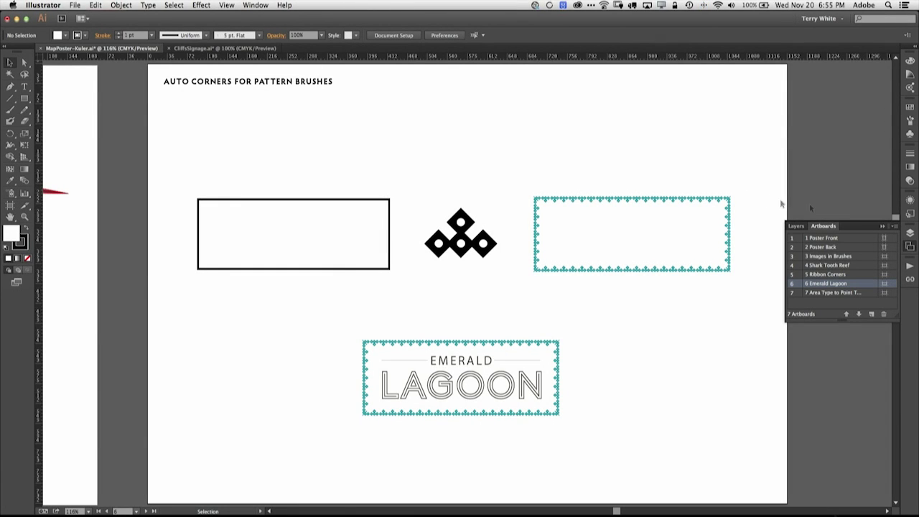
Step: Start a new pattern brush from the black four-diamond ornament between the two rectangles
left_click(894, 210)
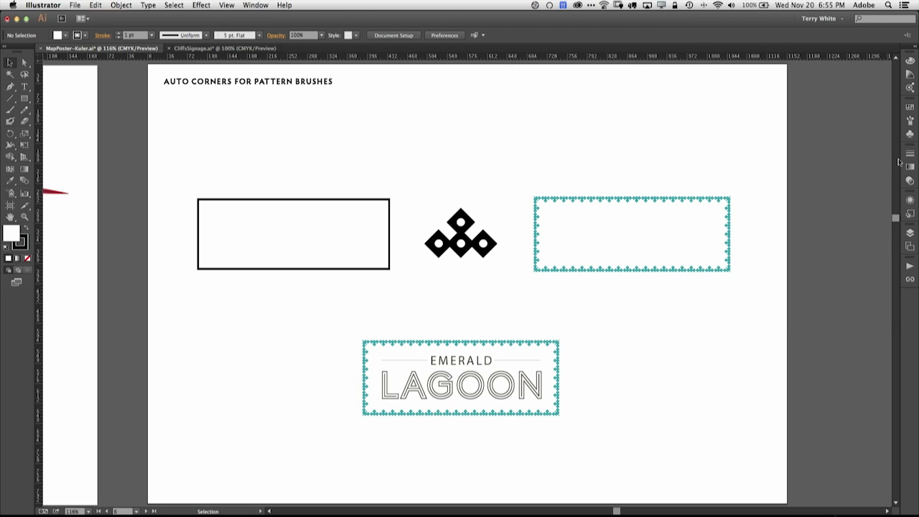
left_click(909, 122)
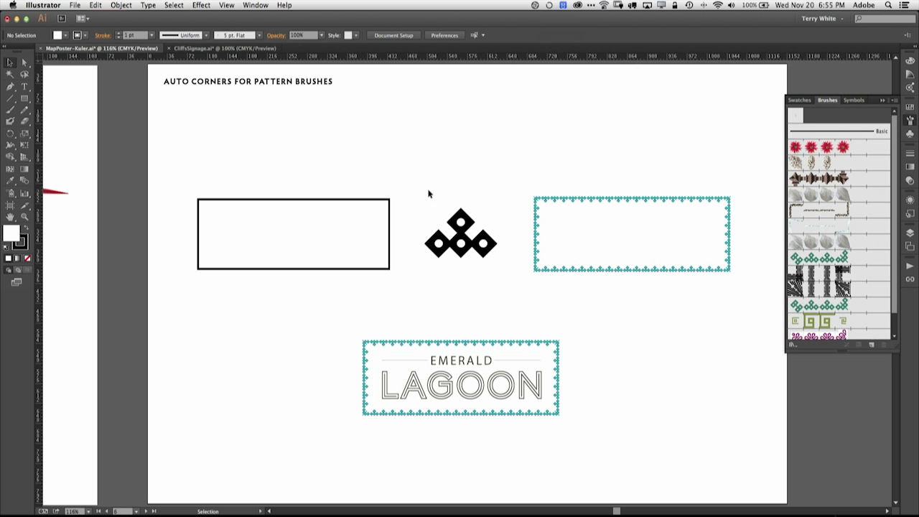
left_click(431, 212)
left_click_drag(421, 195, 507, 289)
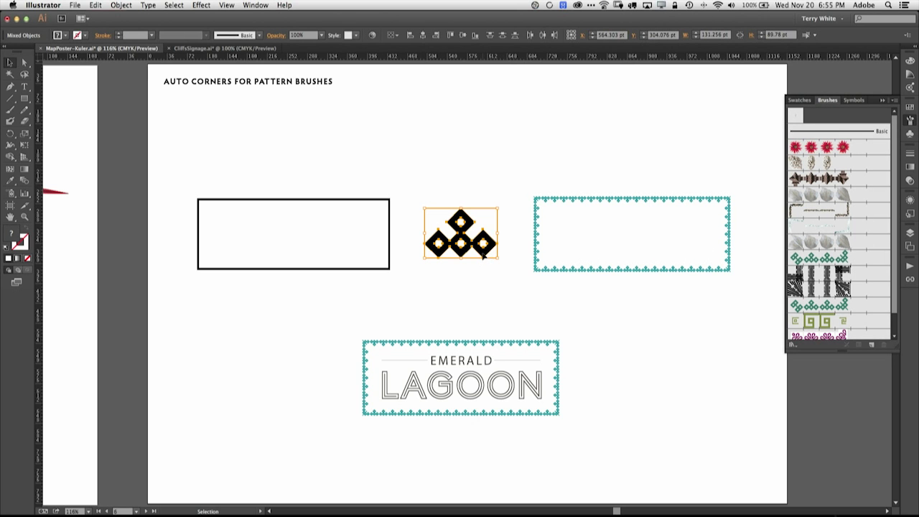
mouse_move(484, 256)
left_mouse_down()
mouse_move(593, 253)
mouse_move(790, 220)
left_mouse_up()
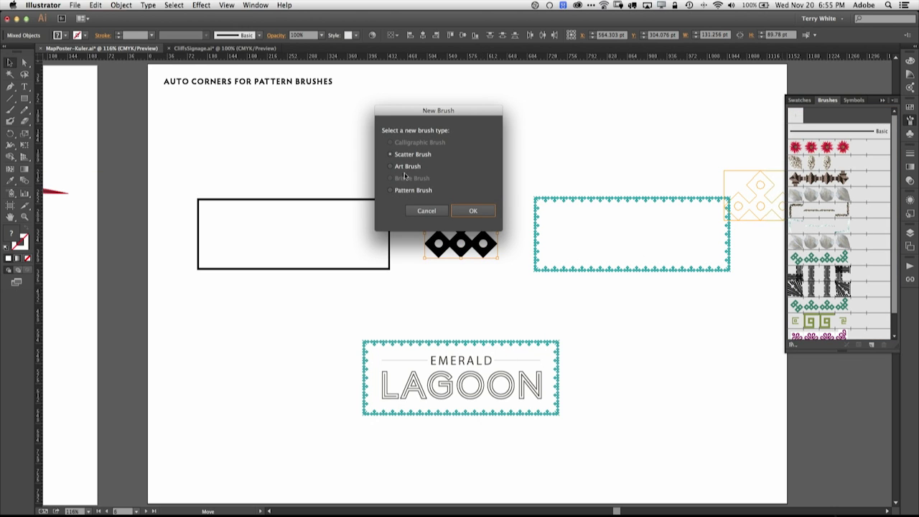
left_click(409, 190)
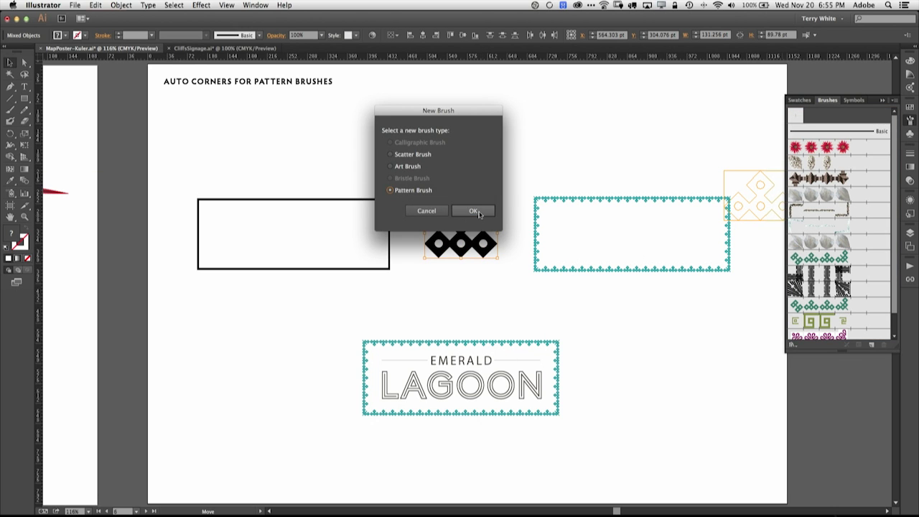
left_click(474, 211)
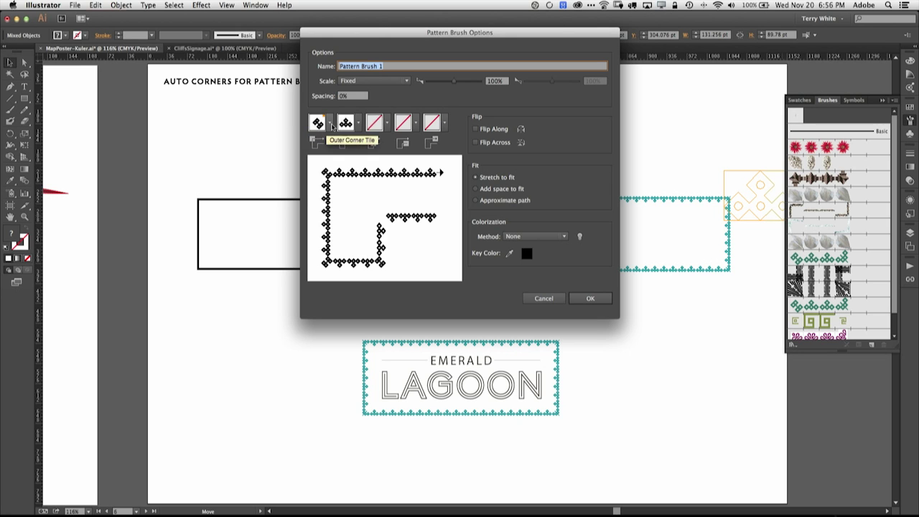
Step: Set the pattern brush's outer corner tile to Auto-Centered, assign an auto-generated inner corner tile, and save the brush
left_click(332, 125)
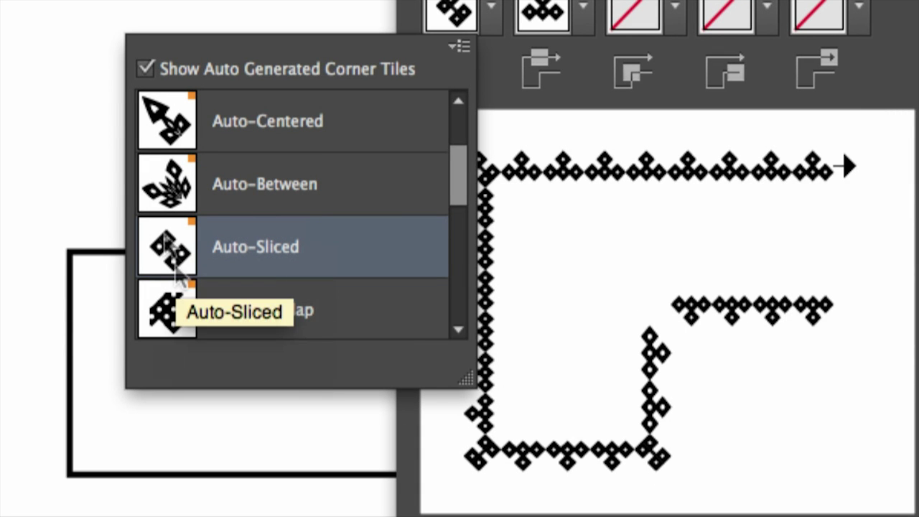
left_click(164, 143)
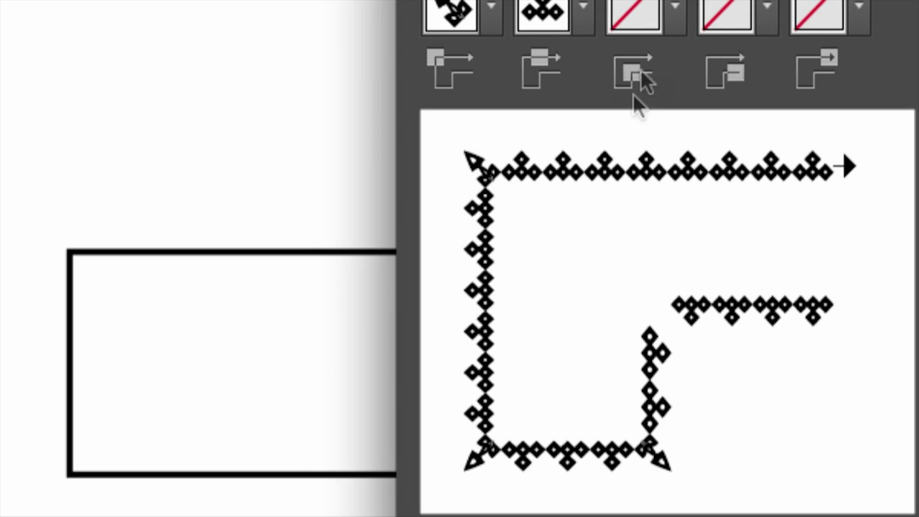
left_click(665, 20)
left_click(419, 231)
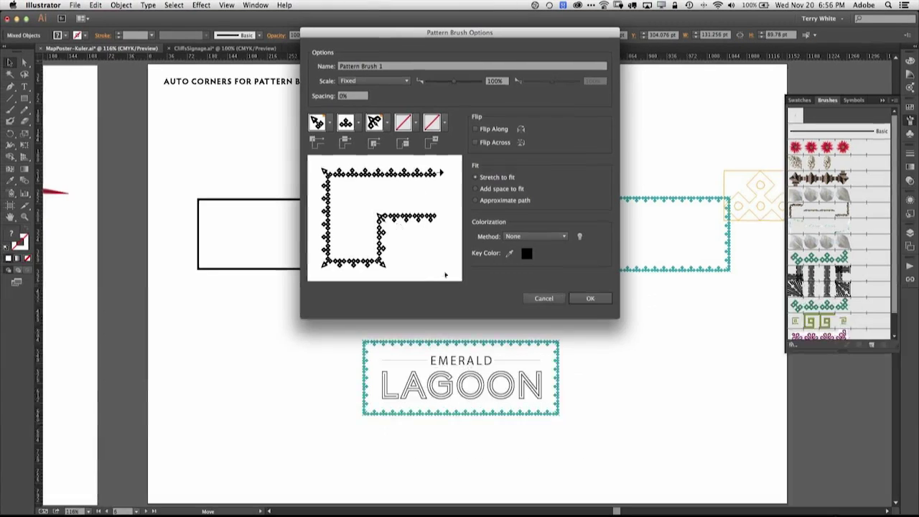
left_click(604, 300)
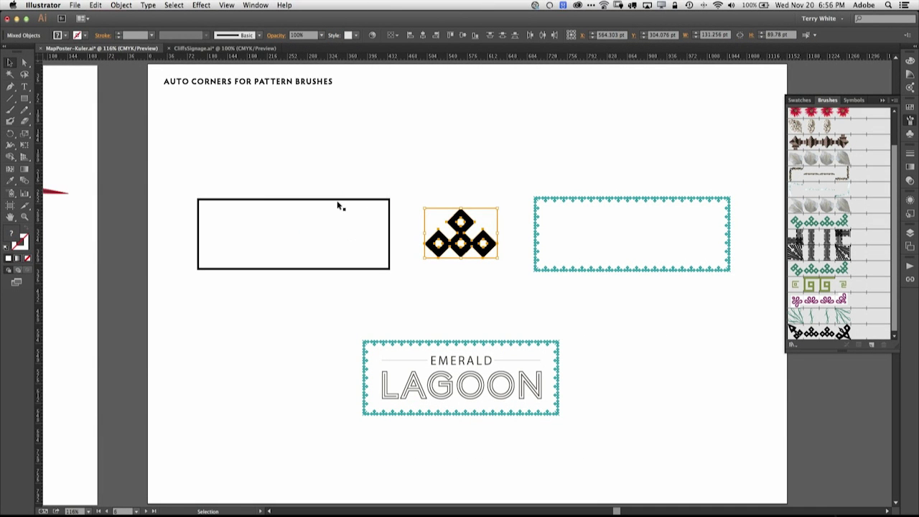
Step: Apply the new diamond pattern brush to the plain black rectangle and set its stroke weight to 0.25 pt
left_click(341, 199)
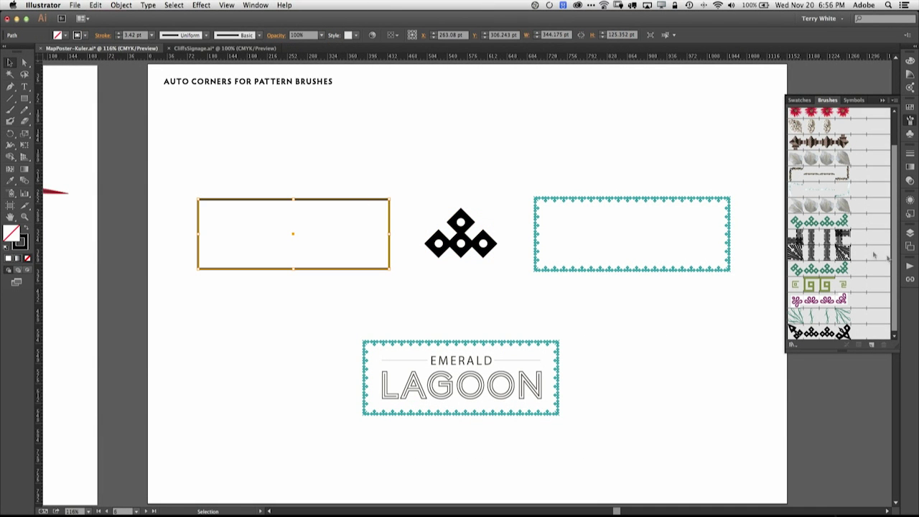
left_click(821, 331)
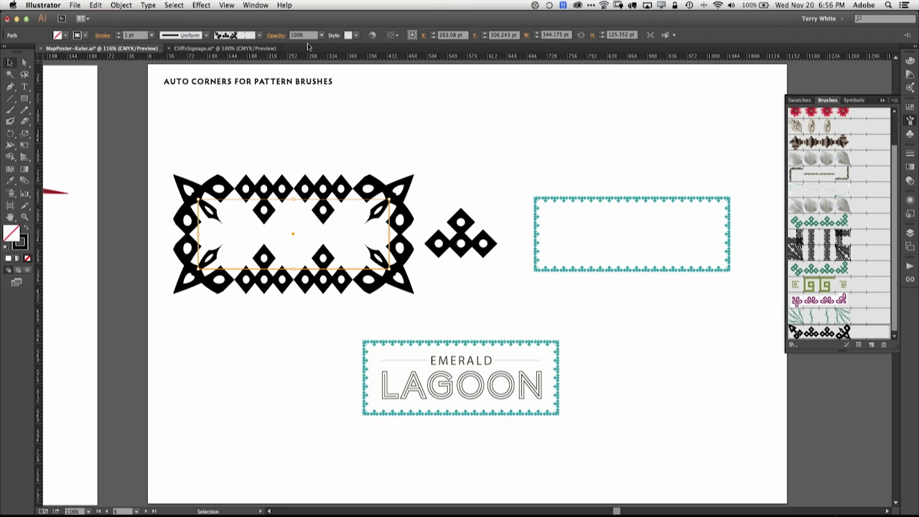
left_click(152, 34)
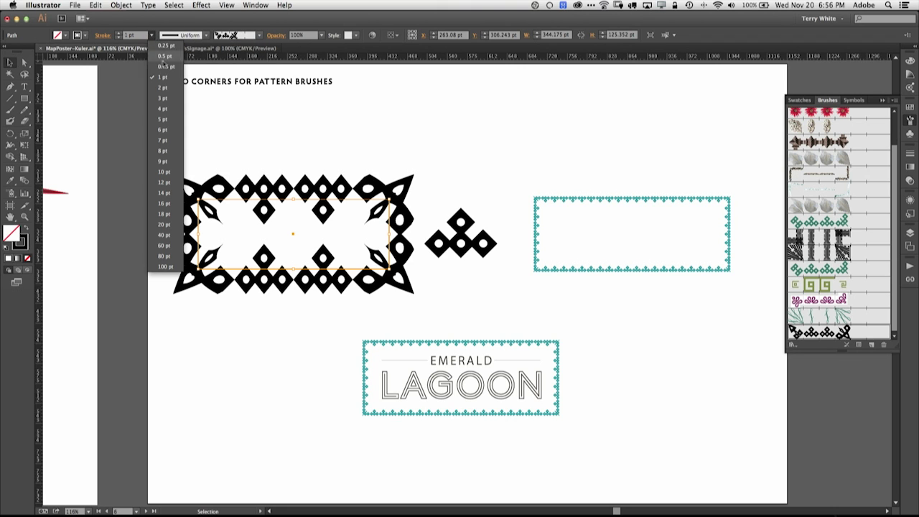
left_click(165, 46)
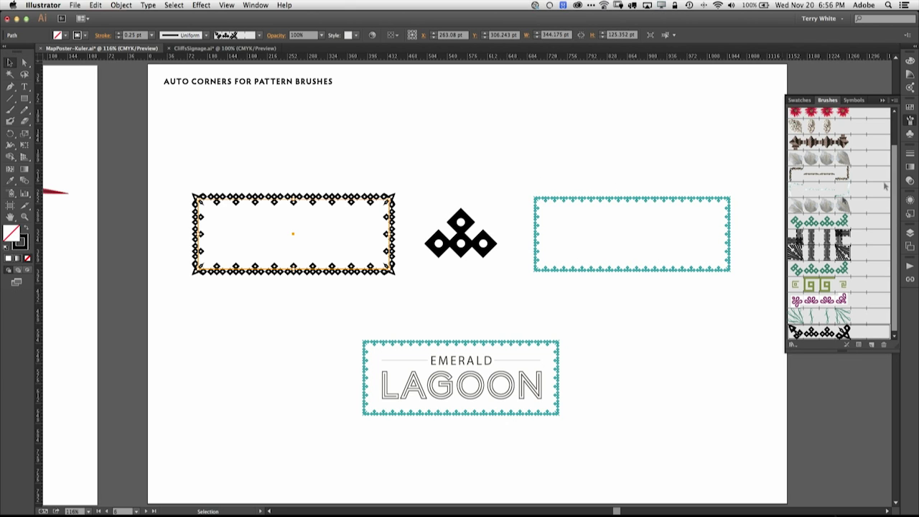
left_click(910, 120)
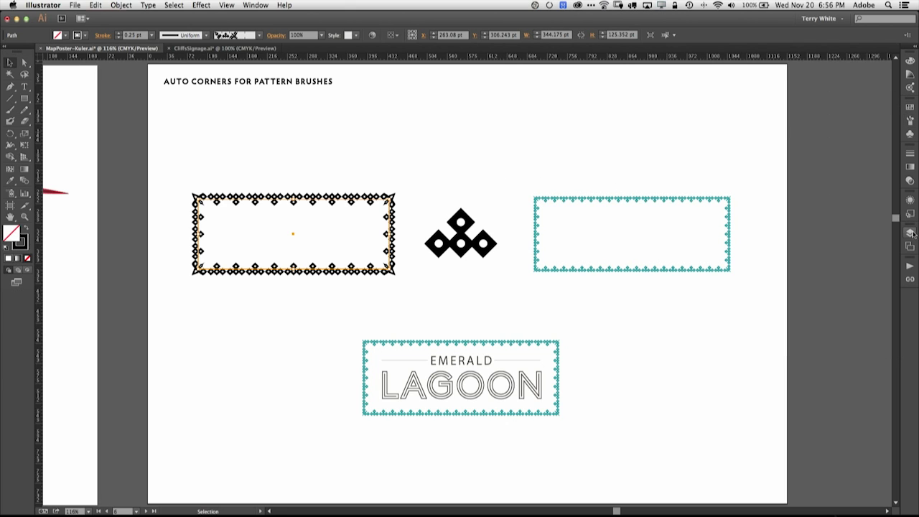
Step: Go to the 3 Images in Brushes artboard and take a close look at the leaves of the branch image
left_click(910, 247)
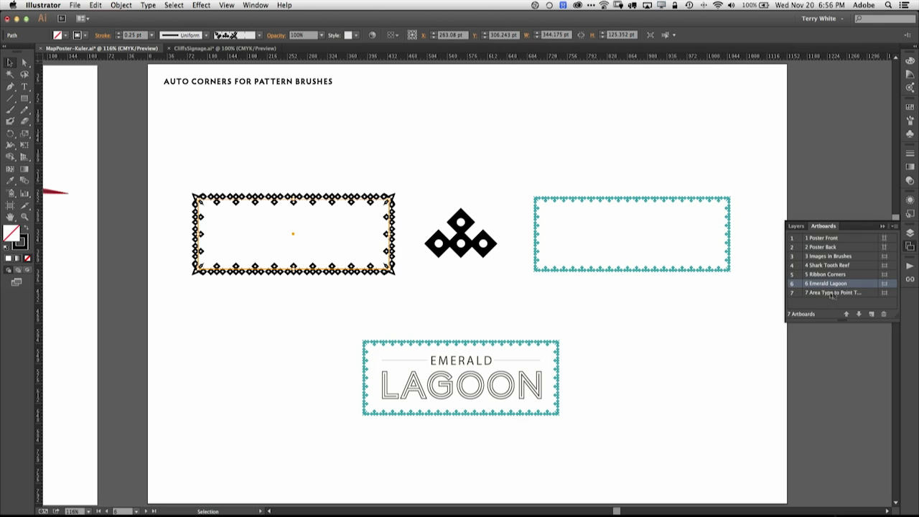
double_click(865, 259)
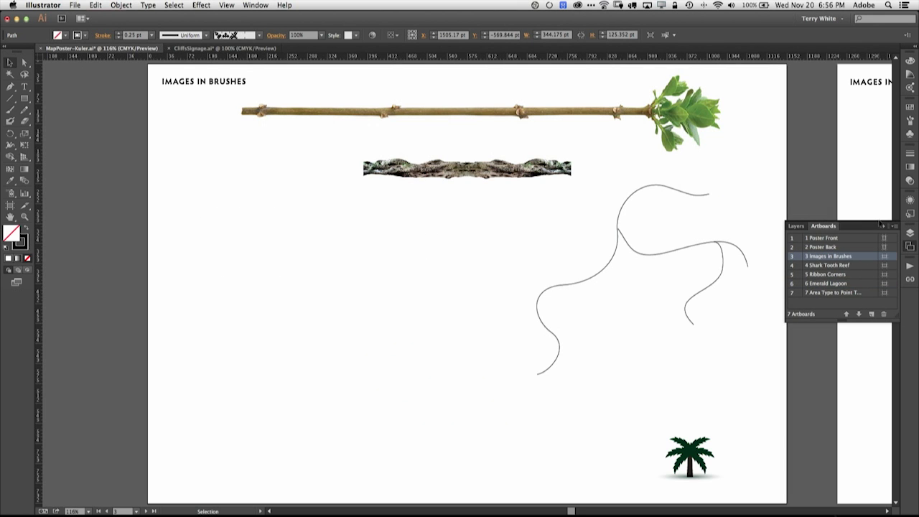
left_click(882, 227)
left_click(558, 149)
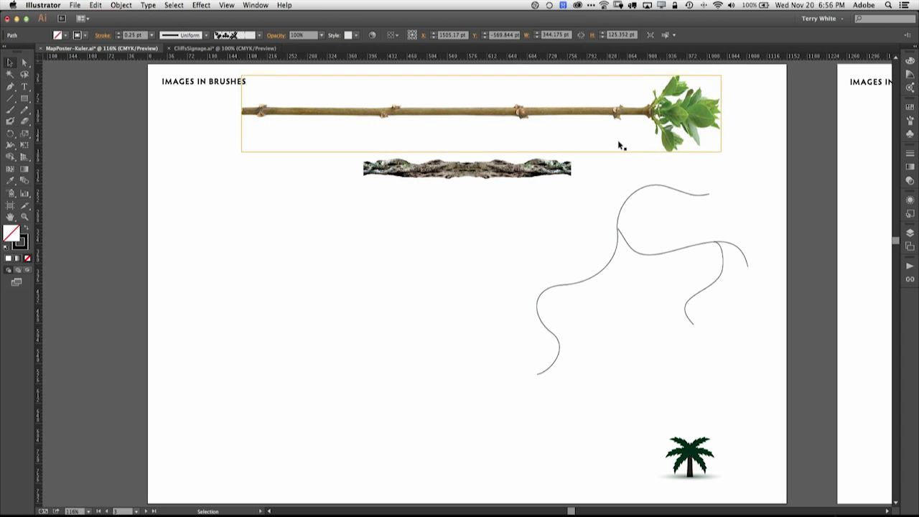
key("z")
key("super+shift+a")
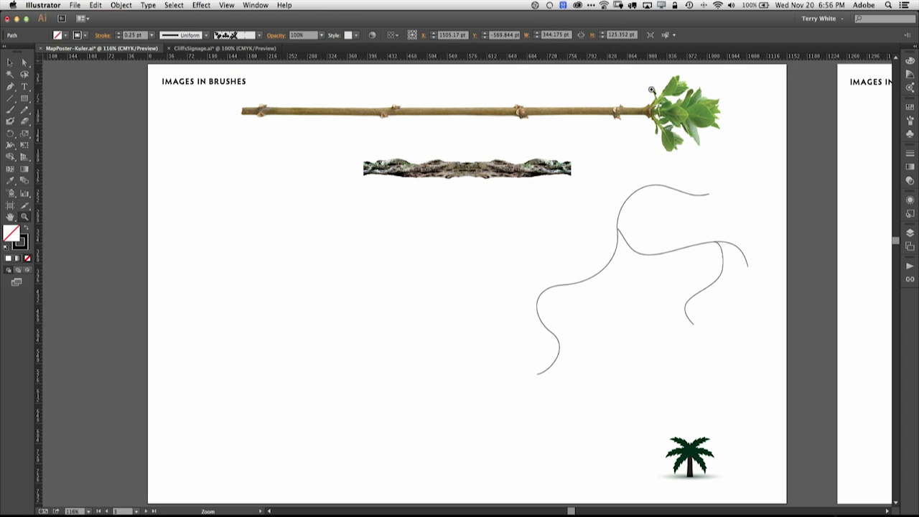
left_click_drag(654, 90, 700, 164)
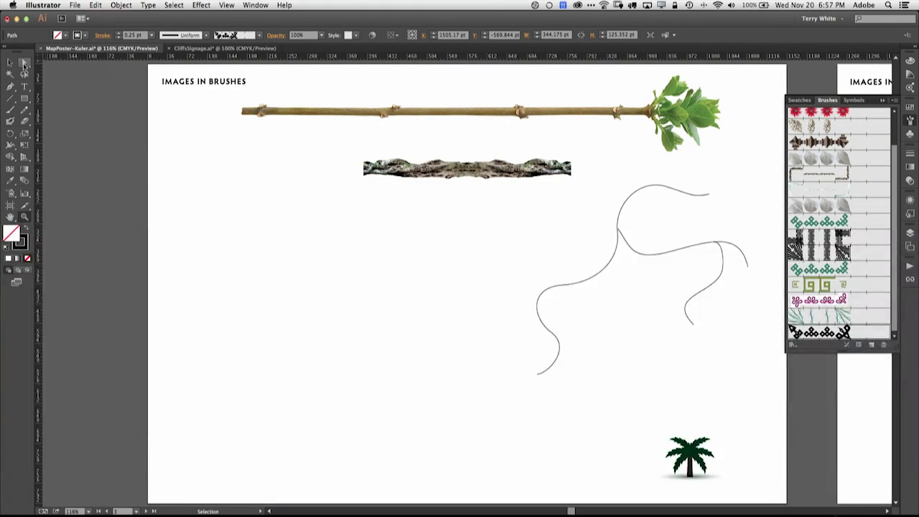
Step: Create an art brush from the leafy branch image, using Stretch Between Guides with the end guide at about 718 pt
left_click(10, 62)
left_click(421, 107)
mouse_move(421, 115)
left_mouse_down()
mouse_move(765, 94)
mouse_move(831, 151)
left_mouse_up()
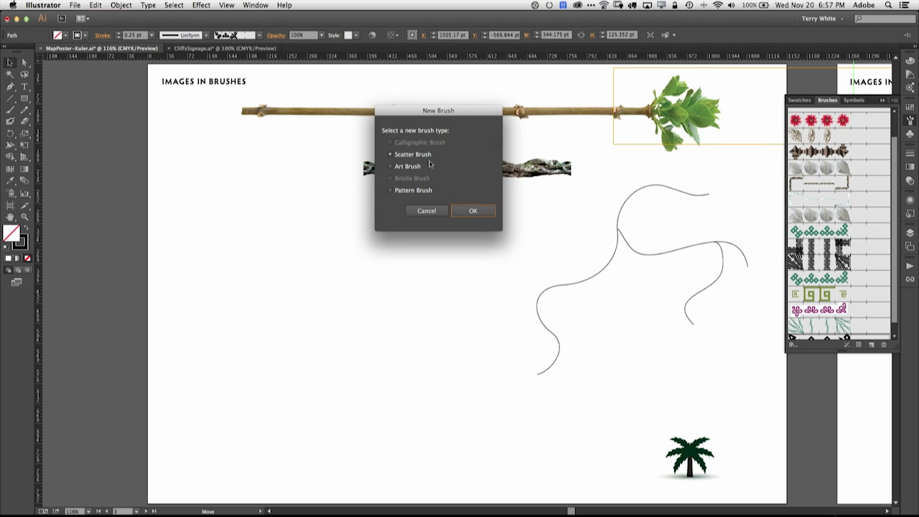
left_click(406, 167)
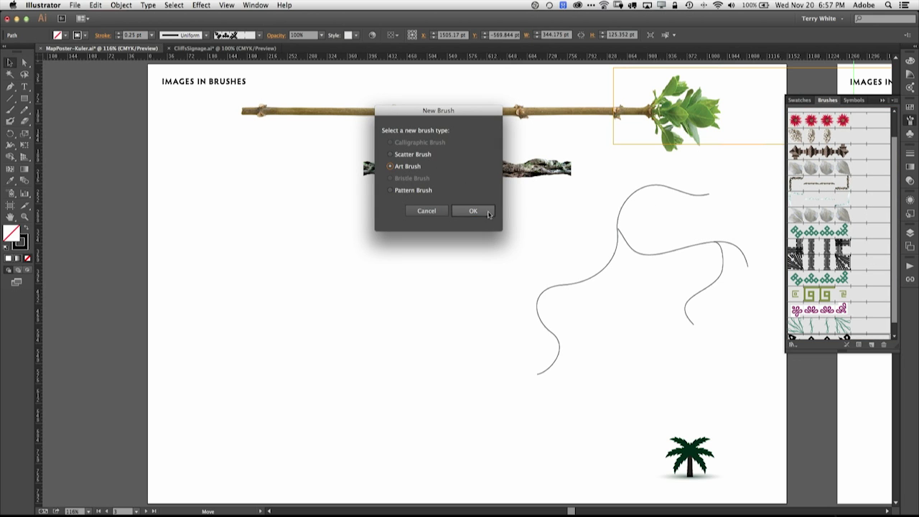
key("Return")
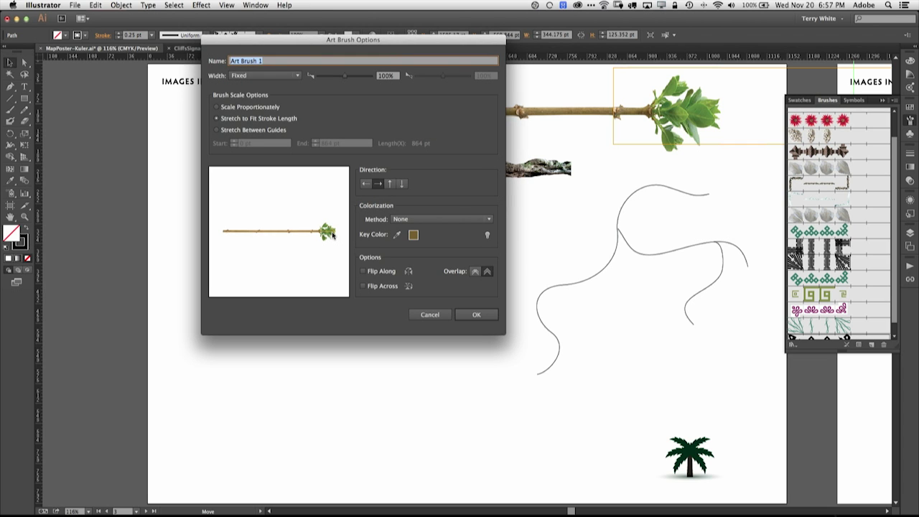
left_click(253, 131)
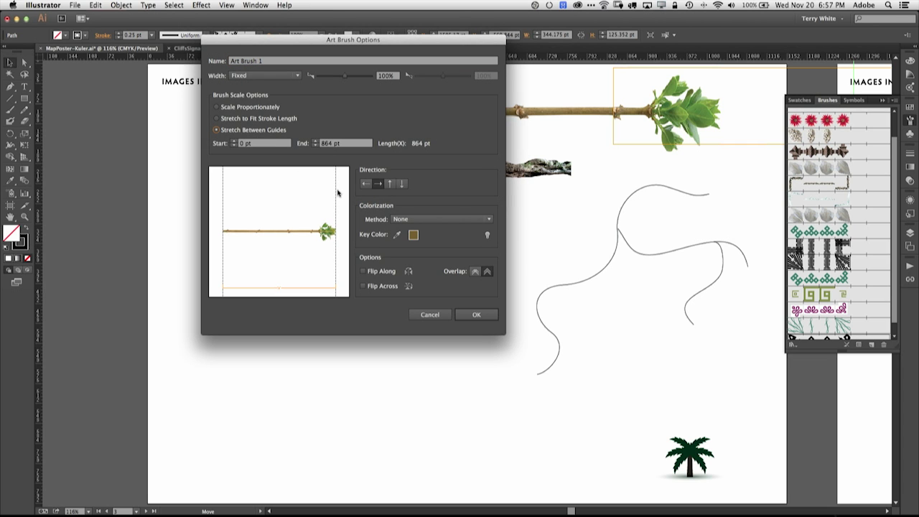
left_click_drag(335, 194, 316, 195)
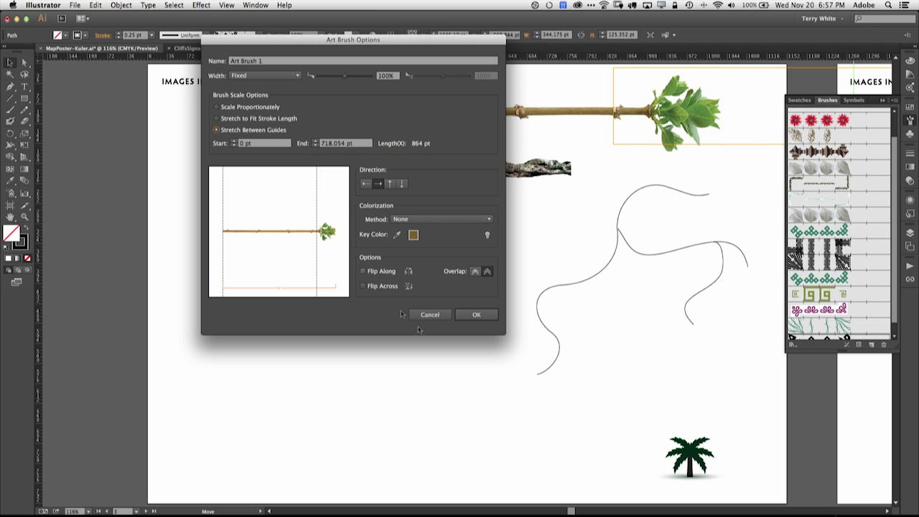
left_click(476, 315)
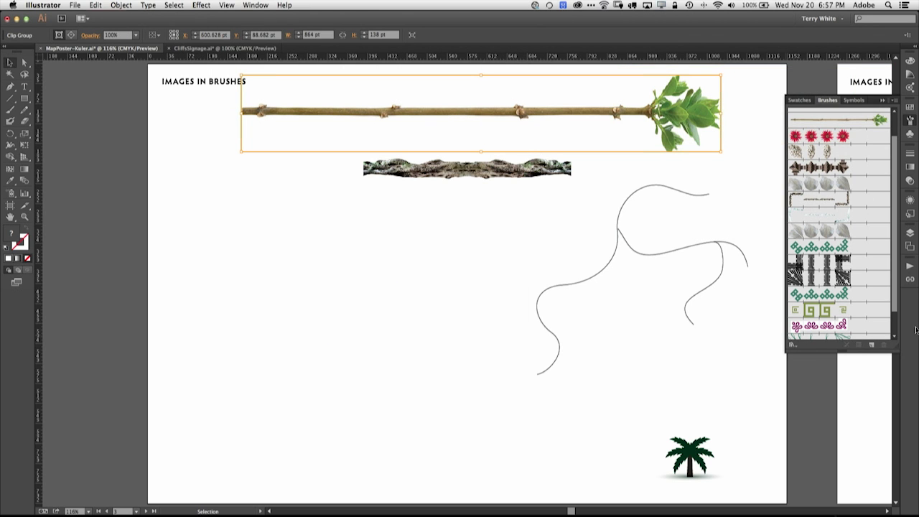
Step: Paint the letters COOL and a long wavy line beneath them with the branch art brush
key("b")
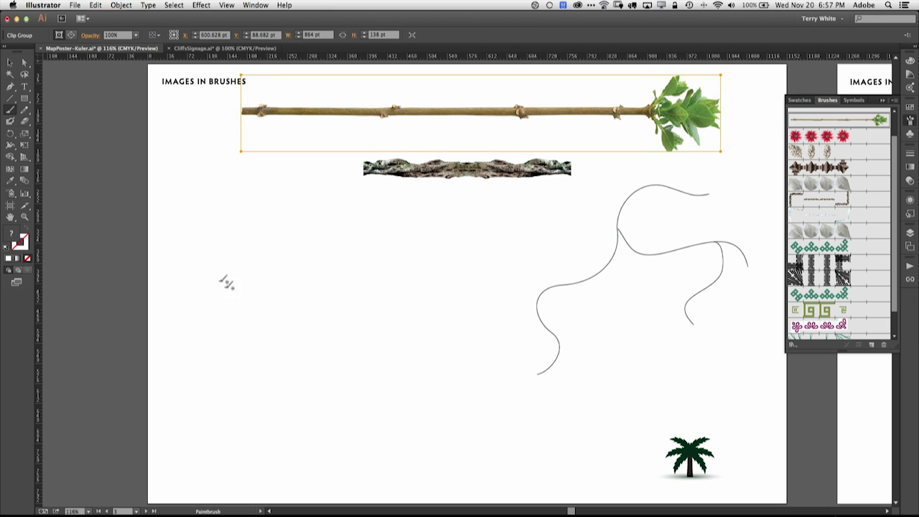
mouse_move(272, 260)
left_mouse_down()
mouse_move(177, 318)
mouse_move(255, 381)
left_mouse_up()
left_click_drag(363, 298, 357, 290)
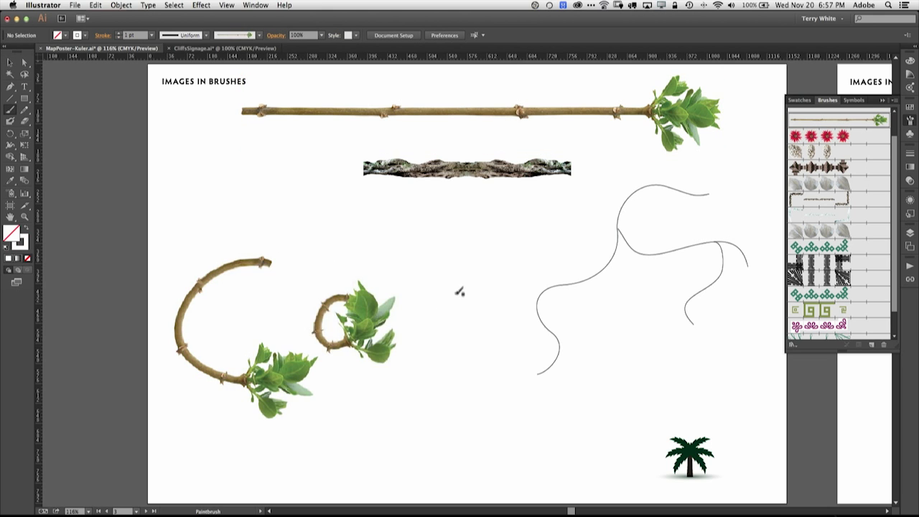
mouse_move(459, 291)
left_mouse_down()
mouse_move(434, 336)
mouse_move(443, 301)
mouse_move(483, 324)
left_mouse_up()
left_click_drag(601, 365, 602, 365)
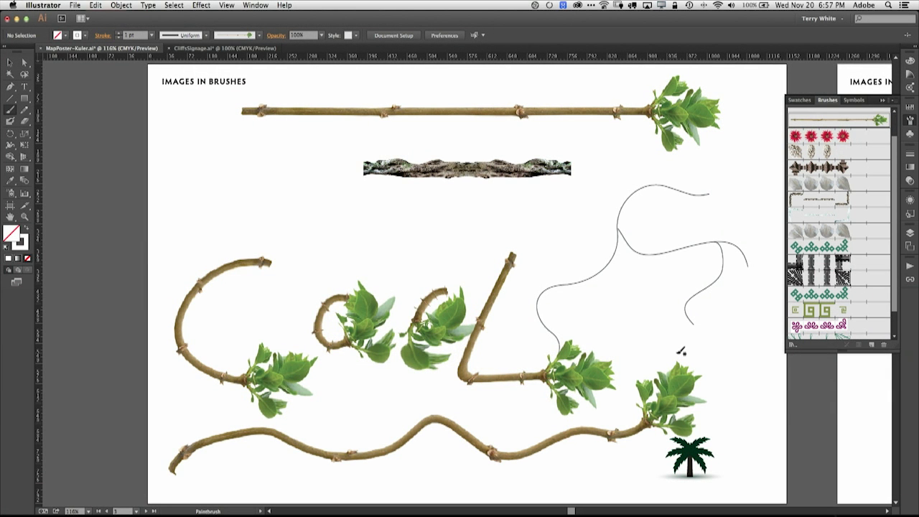
Step: Switch to the CliffsSignage.ai document, put the brushes away and show its layers
left_click(230, 49)
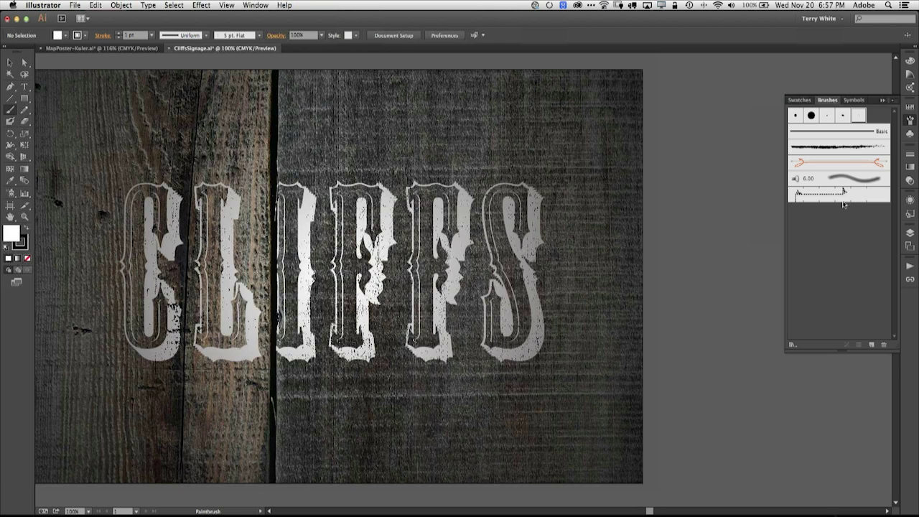
left_click(882, 101)
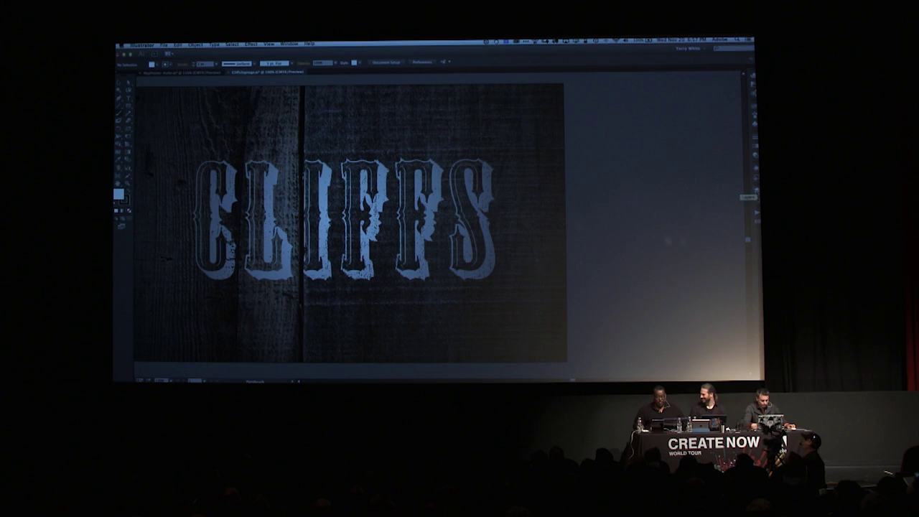
left_click(910, 235)
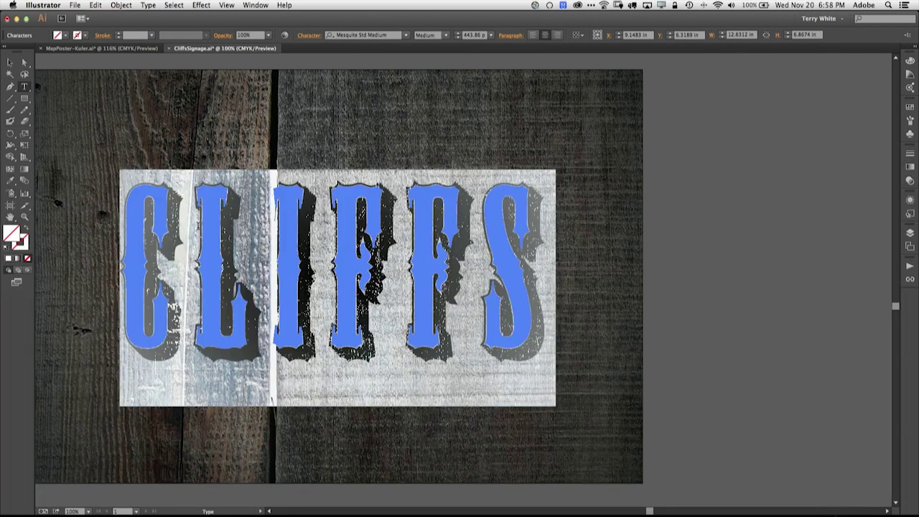
Step: Undo the last text edits and rotate the letter C of CLIFFS counter-clockwise with the Touch Type tool
key("super+z")
key("super+z")
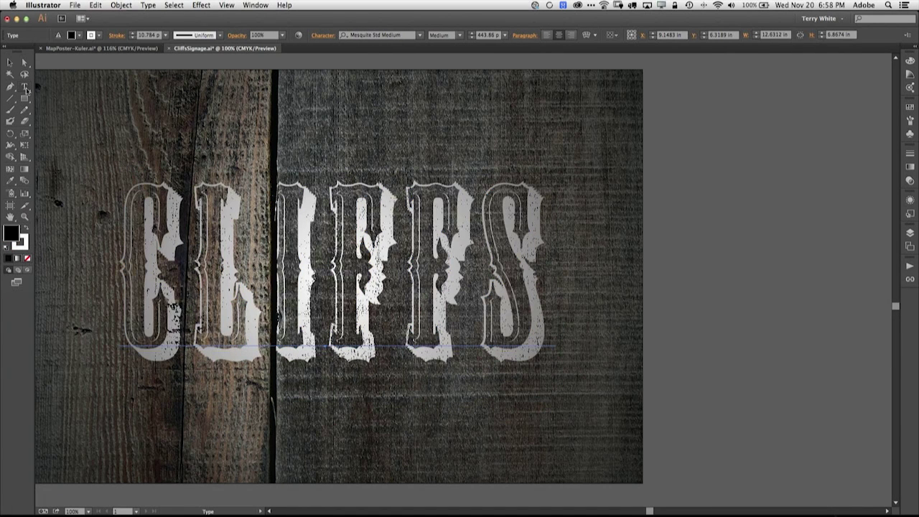
left_click_drag(25, 89, 61, 158)
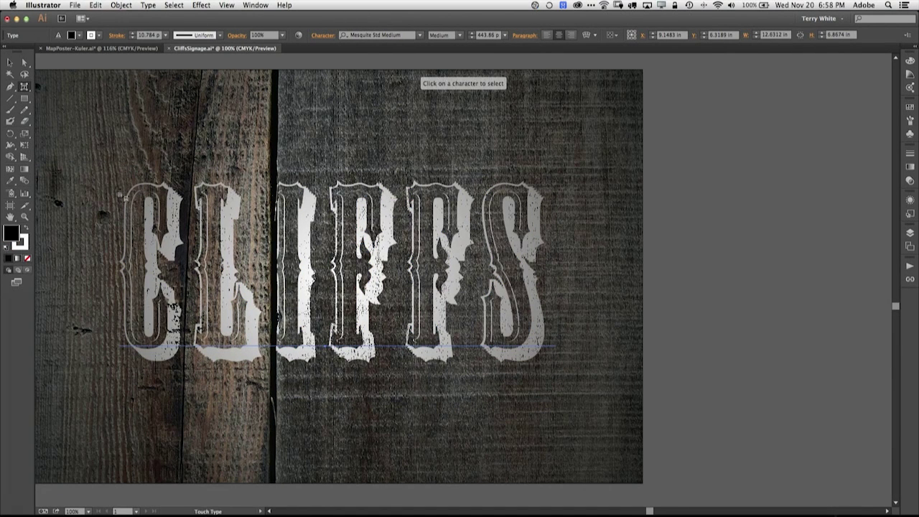
left_click(137, 220)
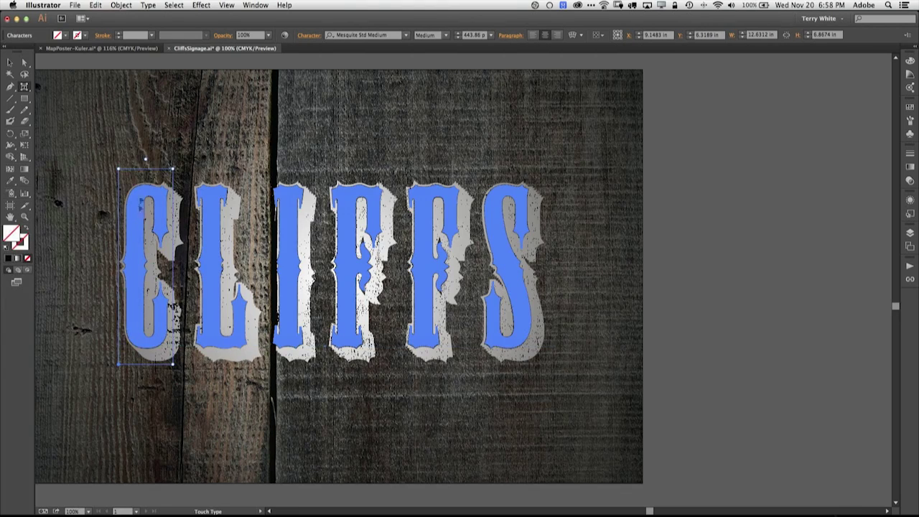
left_click_drag(145, 159, 143, 216)
Step: Stretch the letter L taller than its neighbours and make it narrower
left_click(234, 333)
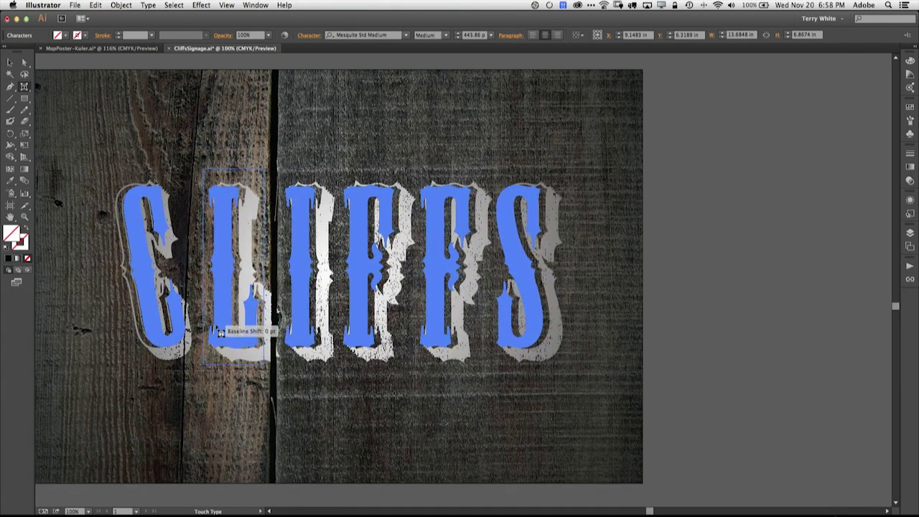
left_click_drag(221, 333, 220, 332)
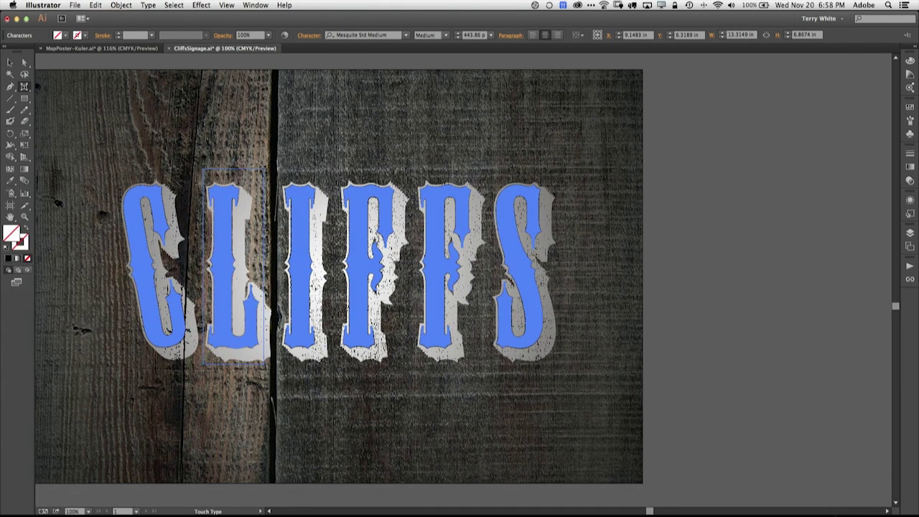
left_click_drag(256, 172, 232, 118)
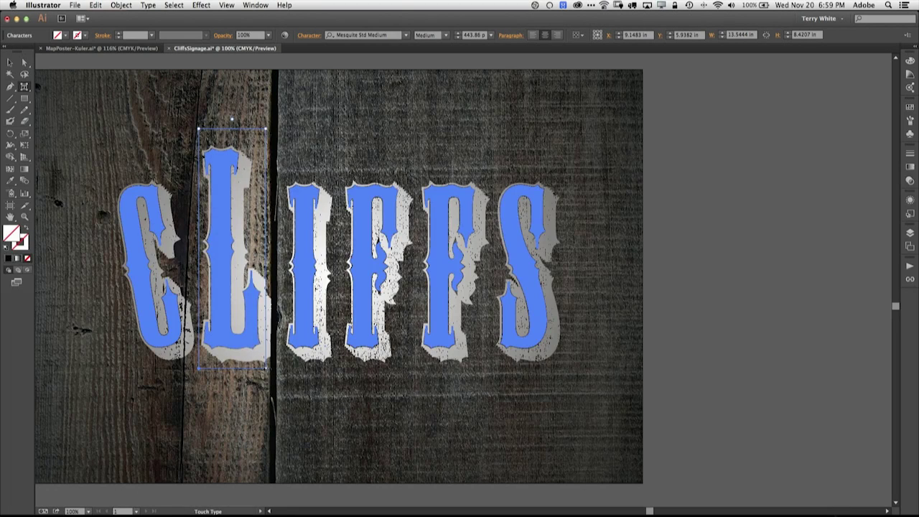
left_click_drag(267, 369, 260, 369)
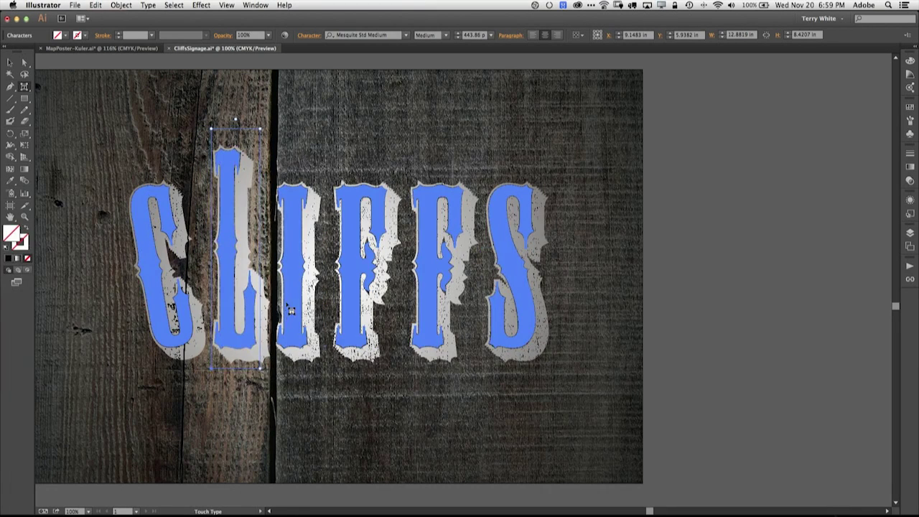
Step: Raise the I by about 118 pt, the first F to the same height, and the second F slightly less
left_click(290, 311)
left_click_drag(287, 298, 295, 245)
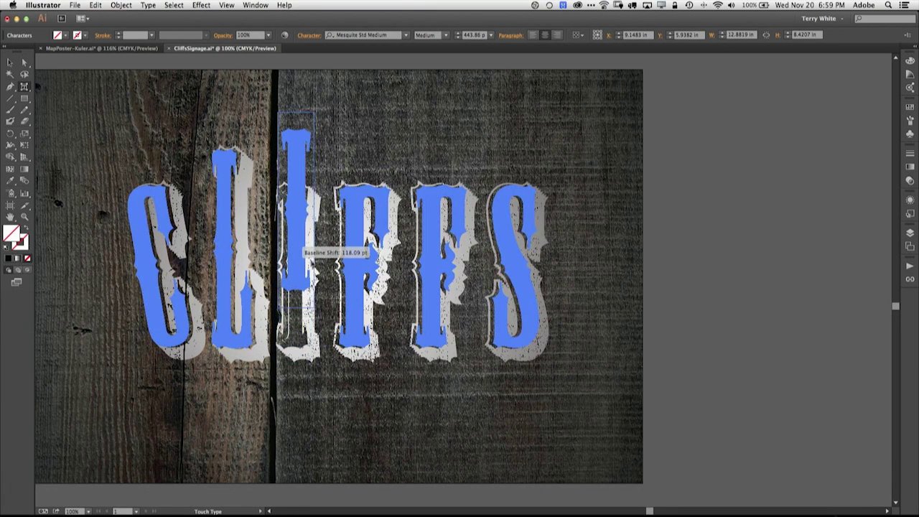
left_click(354, 303)
left_click_drag(354, 304, 355, 244)
left_click(432, 311)
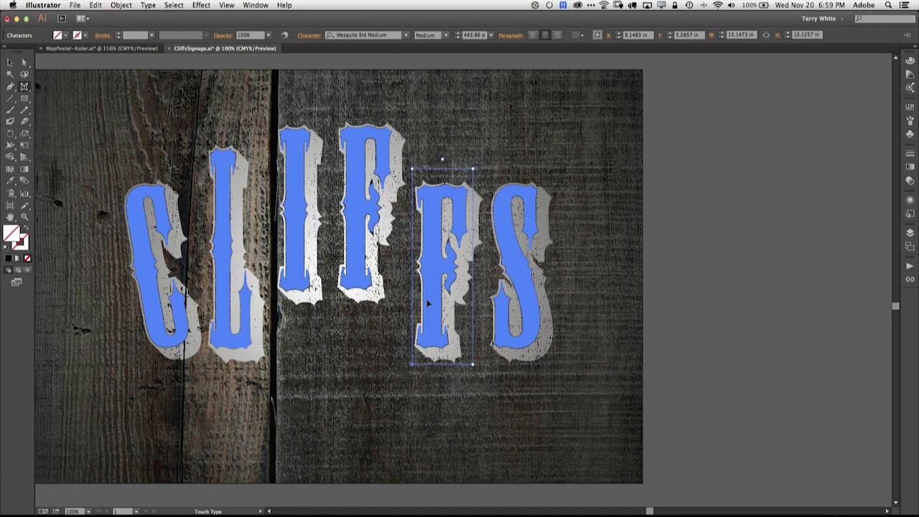
left_click_drag(431, 310, 426, 265)
Step: Rotate the letter S slightly clockwise so that it leans outward at the end of the word
left_click(528, 334)
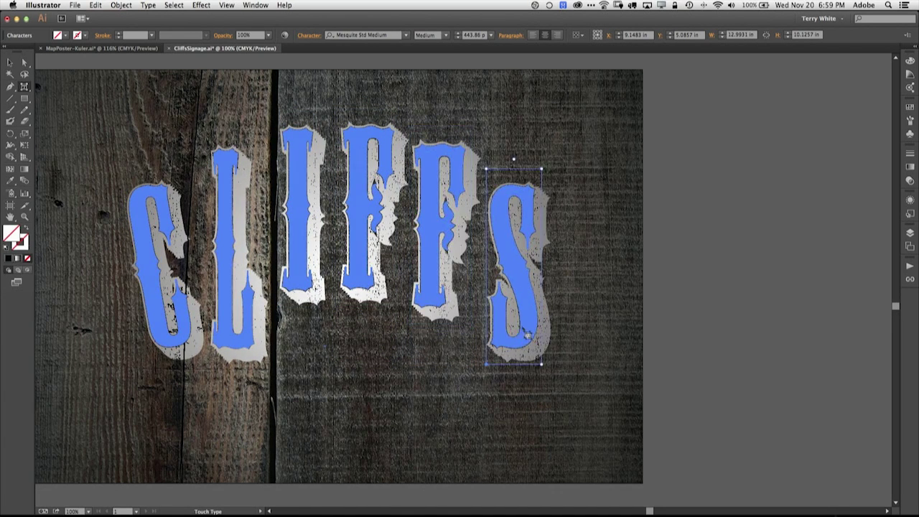
left_click_drag(514, 161, 539, 166)
left_click_drag(522, 334, 571, 378)
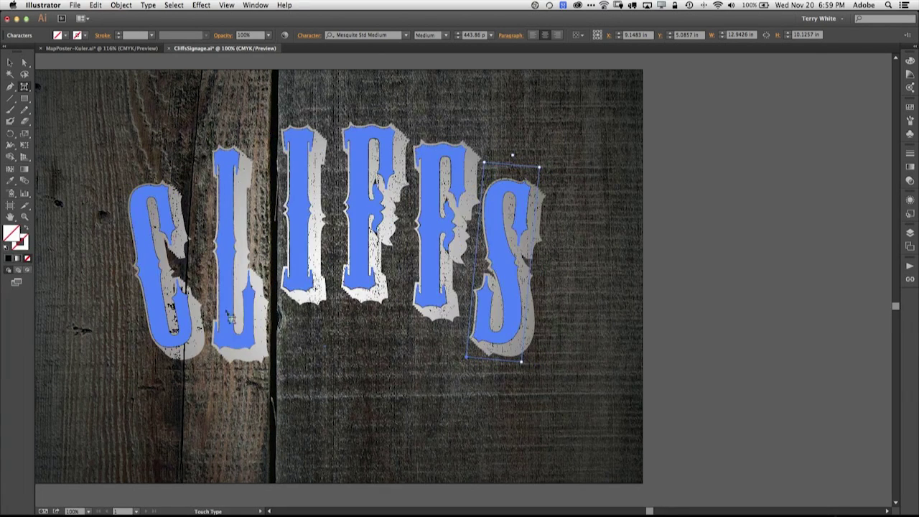
Step: Raise the letter L slightly above the baseline and narrow it a little more
left_click(229, 328)
left_click_drag(229, 328, 226, 307)
left_click_drag(260, 351, 257, 350)
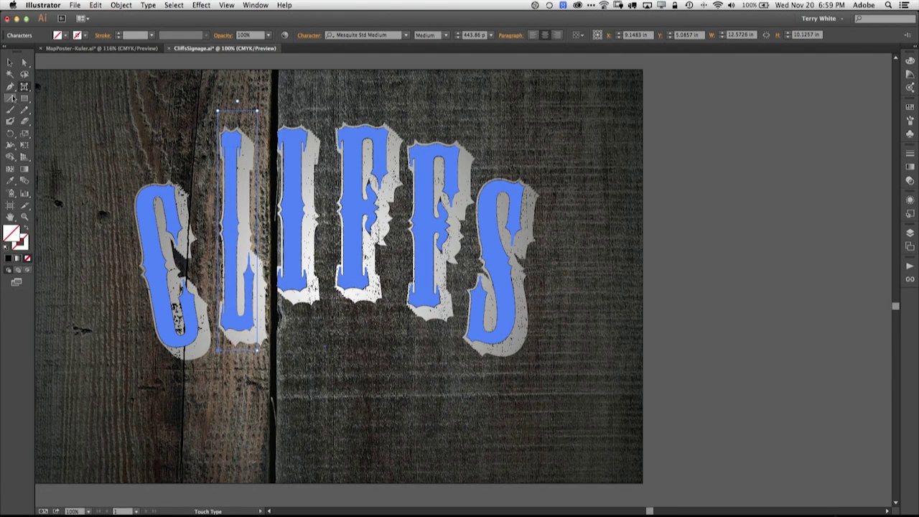
Step: Edit the reshaped word as live text with the Type tool, replacing the C with B and the I with U
left_click_drag(24, 89, 49, 91)
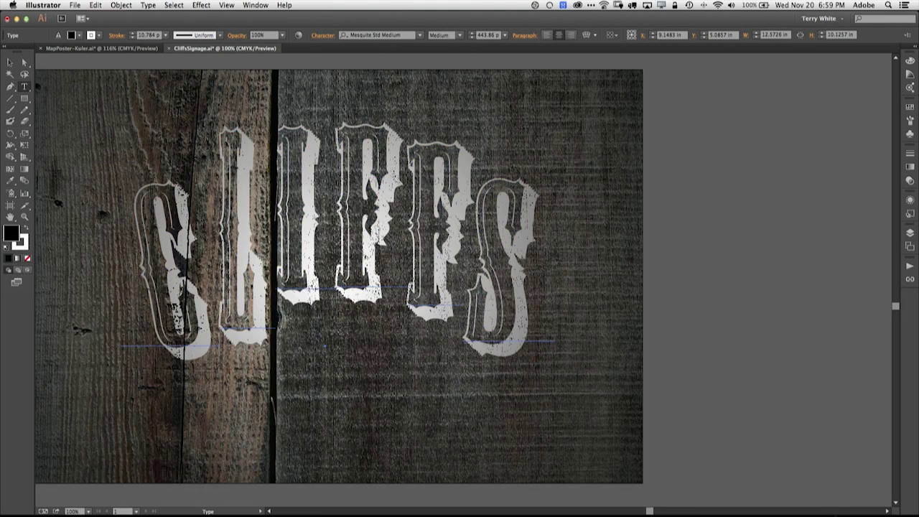
left_click_drag(137, 309, 558, 354)
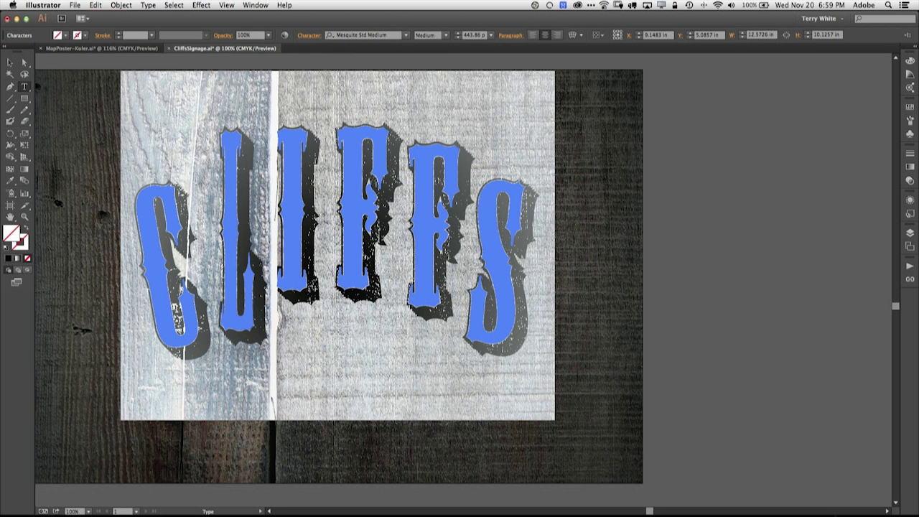
left_click_drag(220, 280, 156, 280)
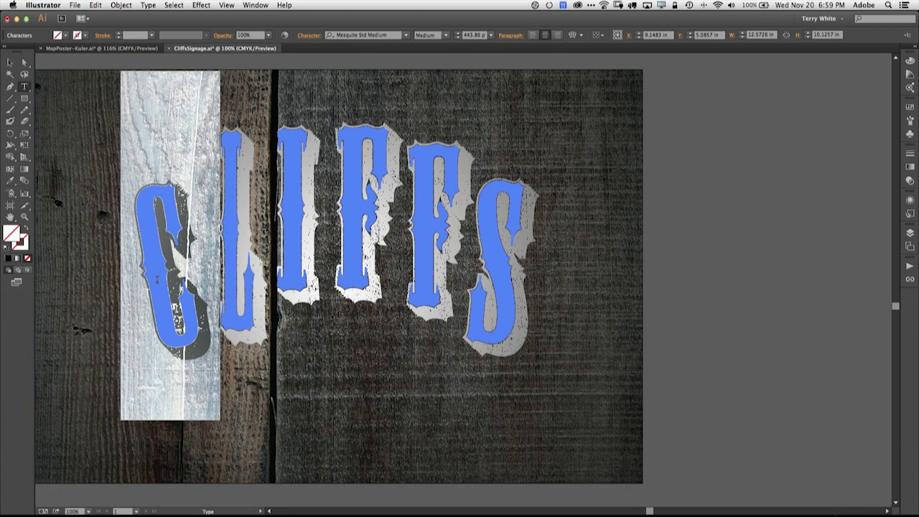
type("B")
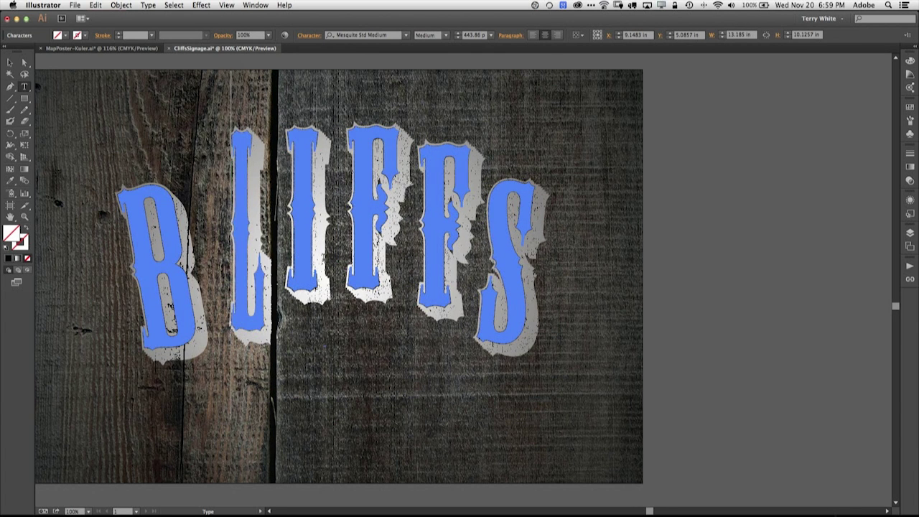
left_click_drag(293, 256, 310, 256)
type("U")
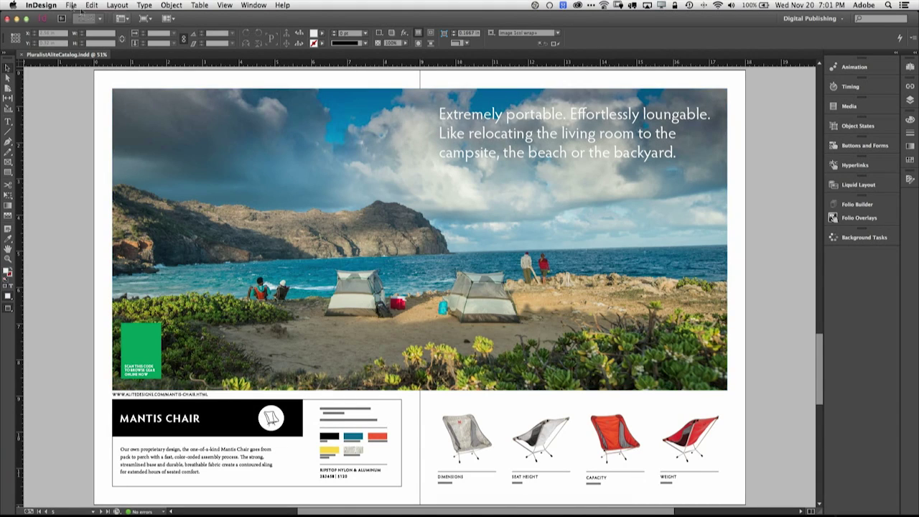
Step: Open the InDesign Interface preferences and preview the Light color theme
left_click(56, 5)
mouse_move(68, 35)
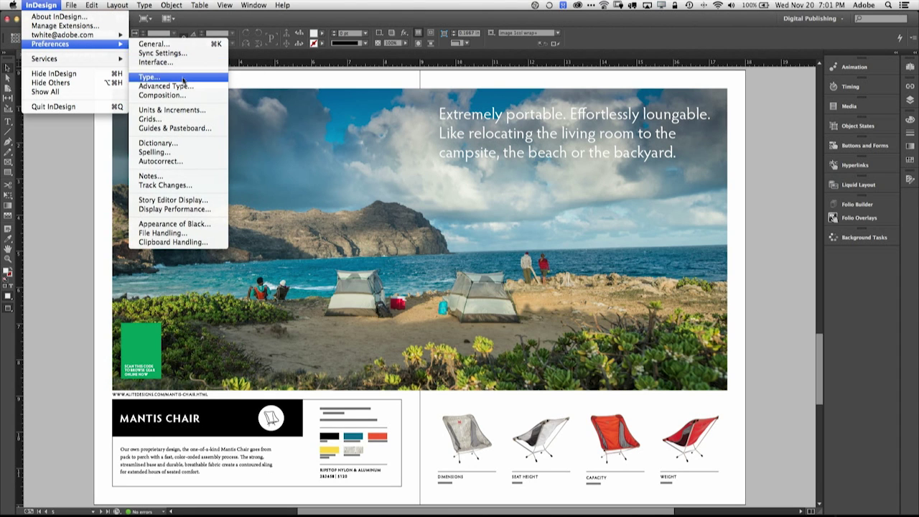
left_click(186, 62)
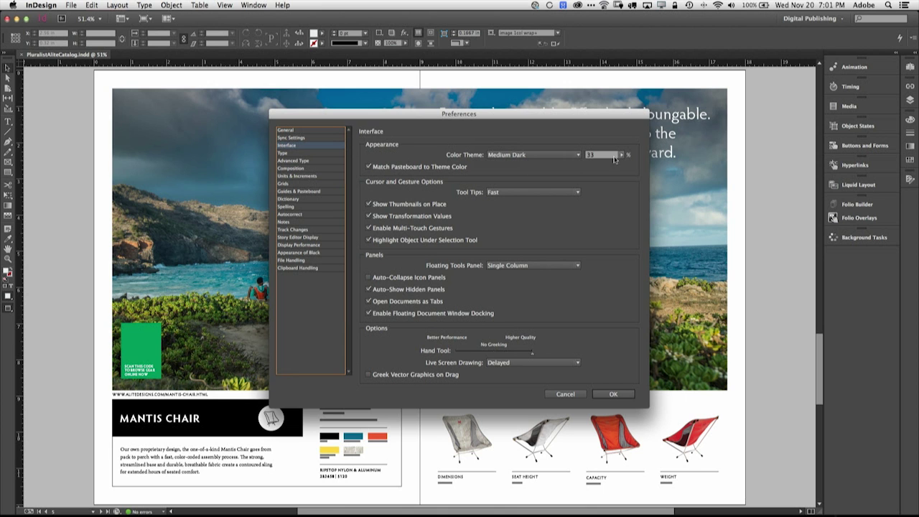
left_click(569, 158)
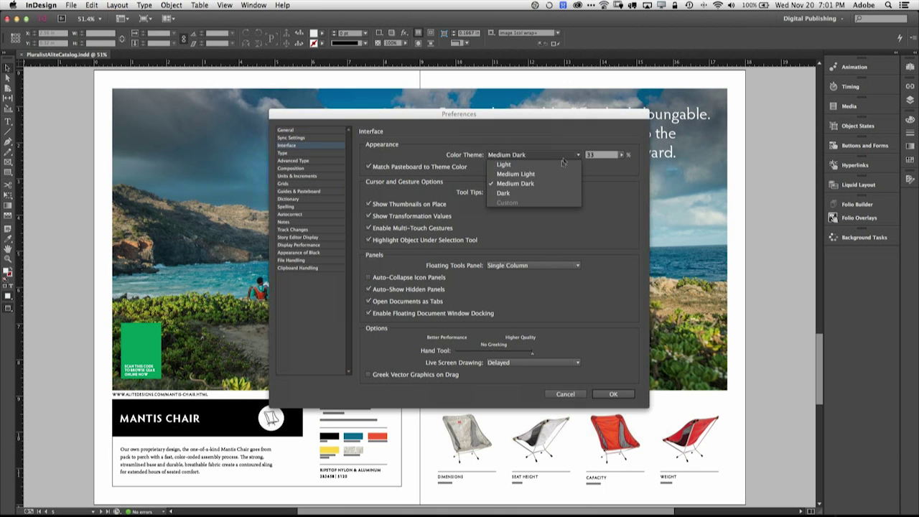
left_click(621, 169)
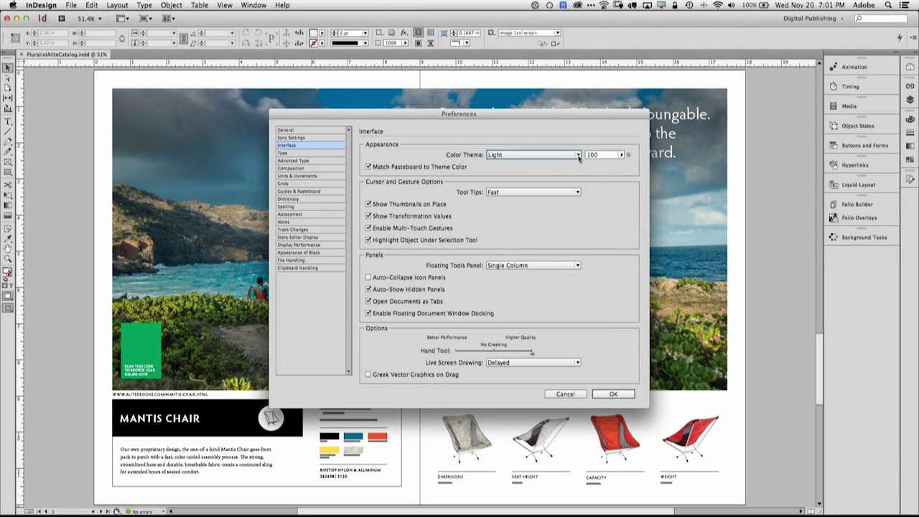
Step: Try the Dark color theme and a custom interface brightness of 24%
left_click(579, 156)
left_click(531, 193)
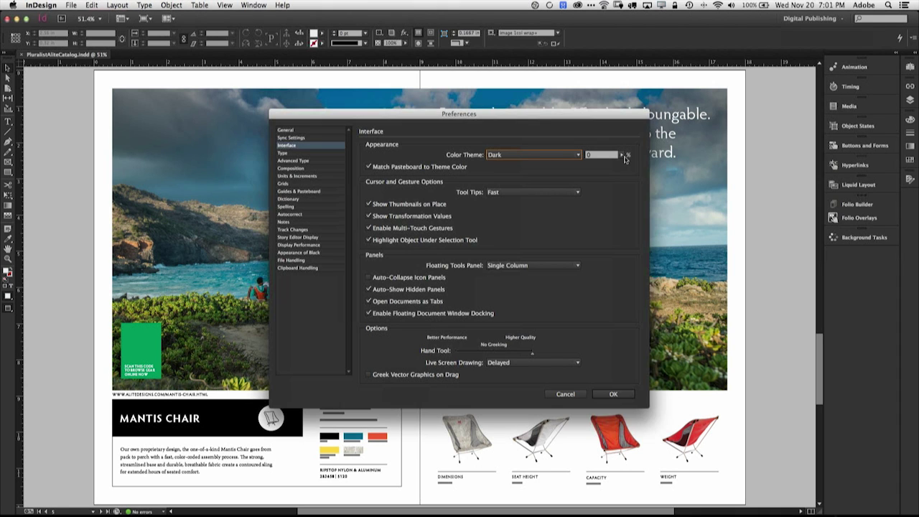
left_click(622, 155)
mouse_move(580, 170)
left_mouse_down()
mouse_move(606, 169)
mouse_move(588, 169)
left_mouse_up()
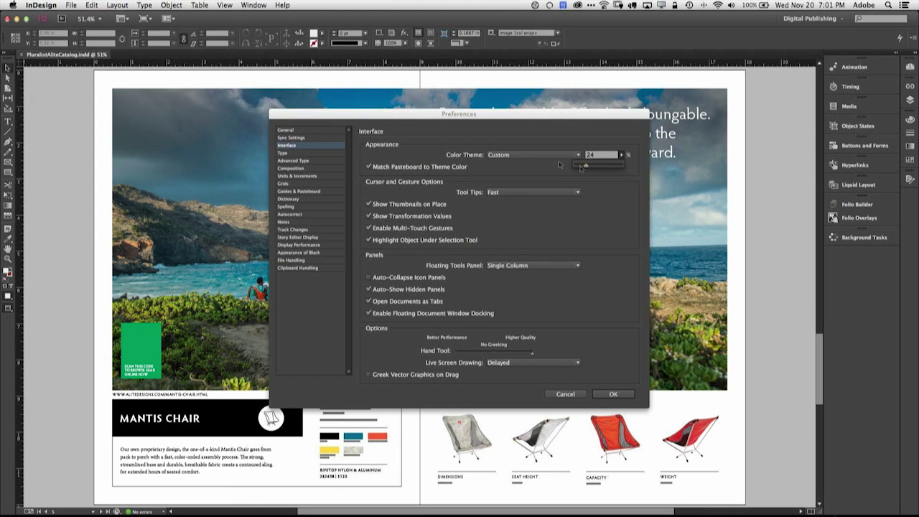
Step: Set the interface color theme to Medium Dark and accept the preferences
left_click(533, 156)
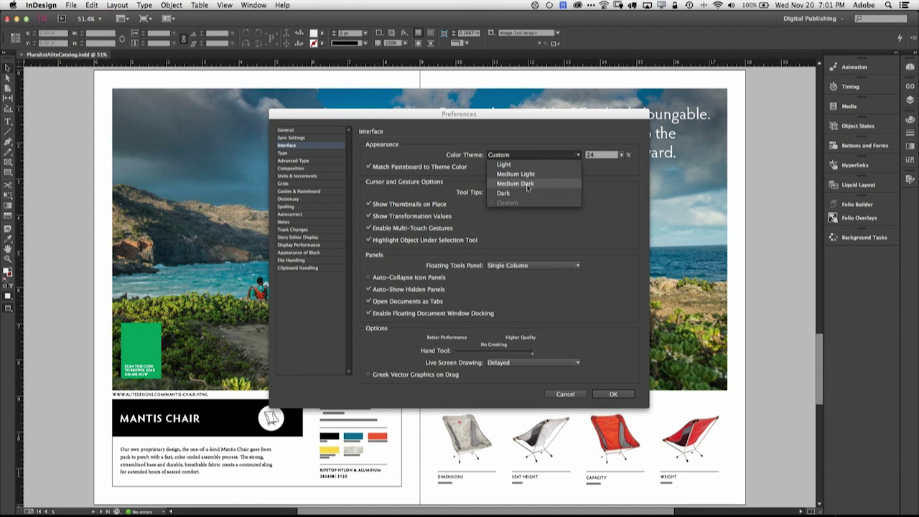
left_click(528, 184)
left_click(616, 394)
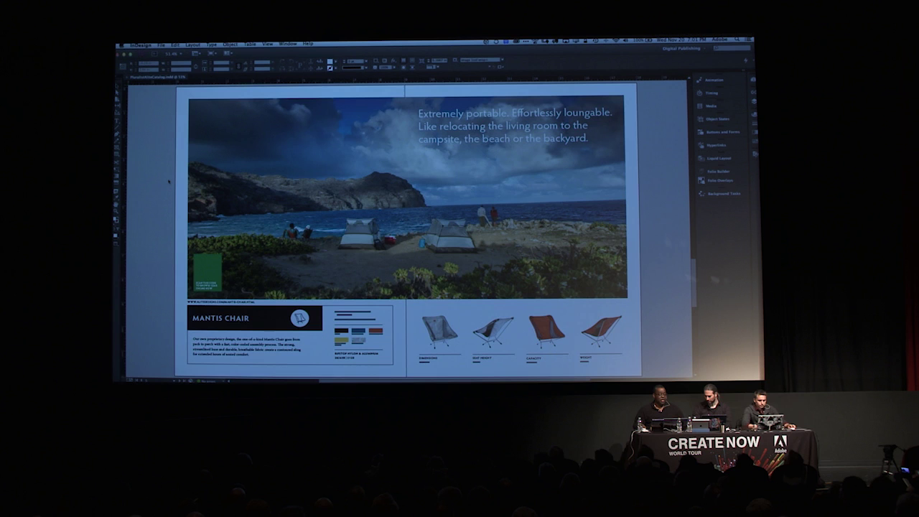
Step: Review the Sync Settings preferences and dismiss them without changes
left_click_drag(174, 189, 301, 187)
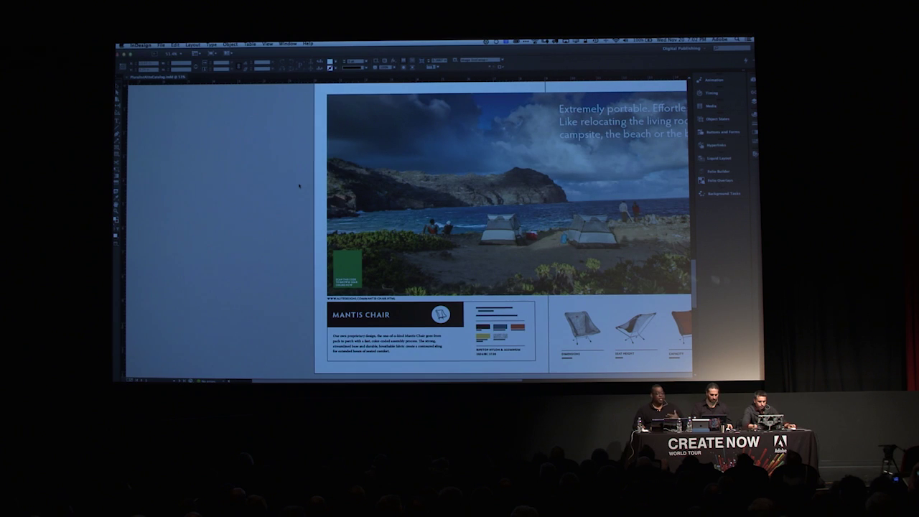
left_click(141, 45)
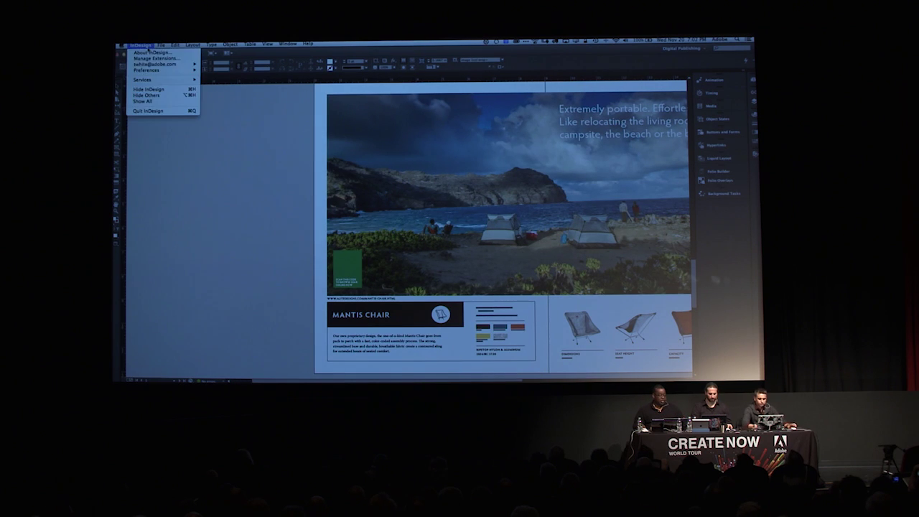
mouse_move(188, 70)
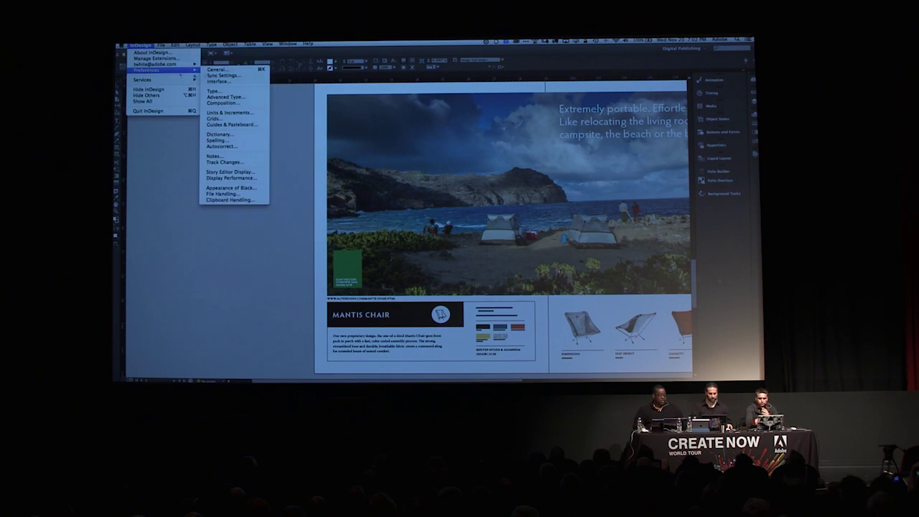
left_click(223, 75)
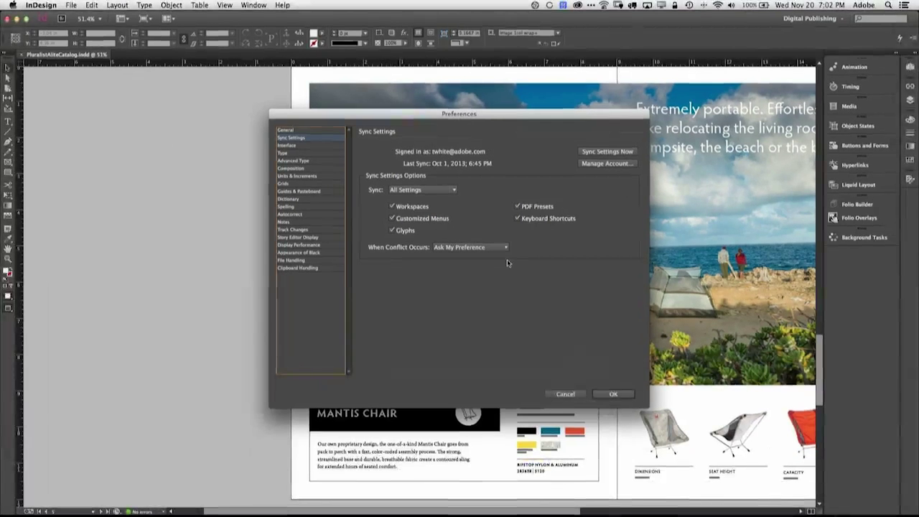
left_click(565, 394)
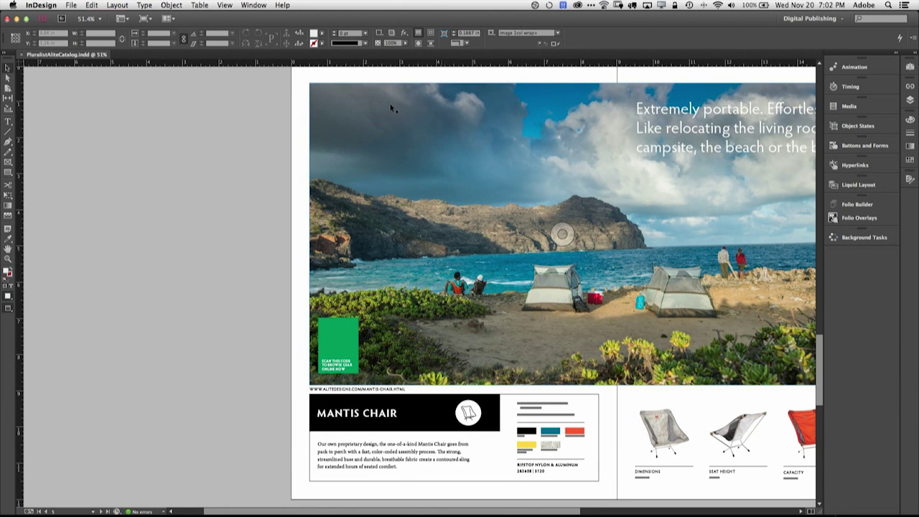
Step: Select the MANTIS CHAIR heading text and search the font list for bold, narrowing the search to bold italic
key("t")
left_click_drag(397, 414, 308, 413)
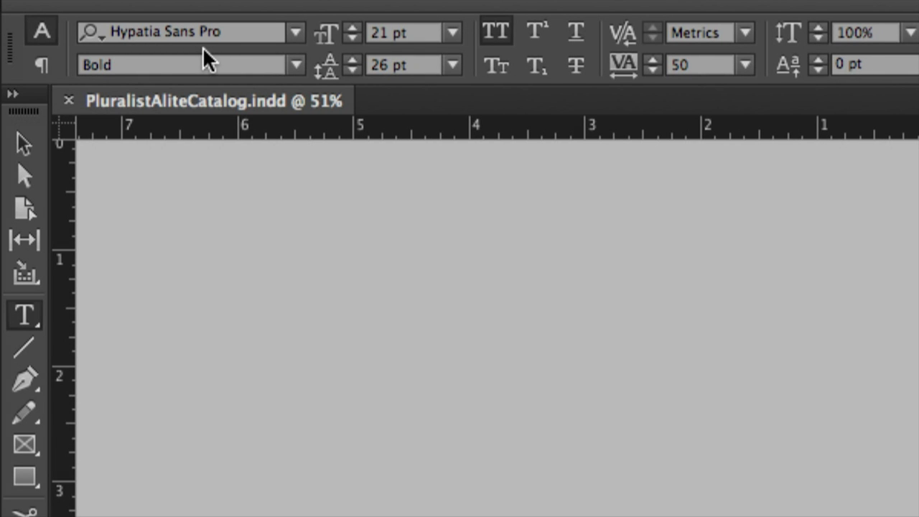
left_click(226, 35)
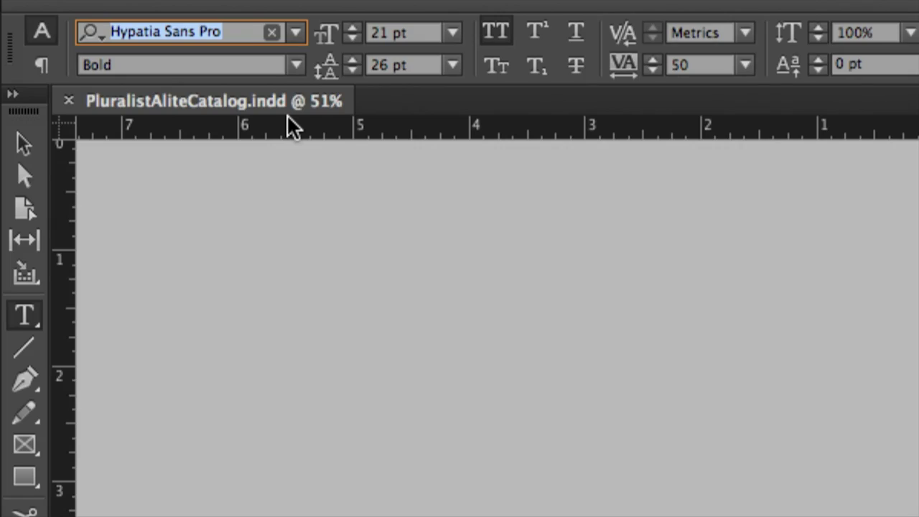
type("bold")
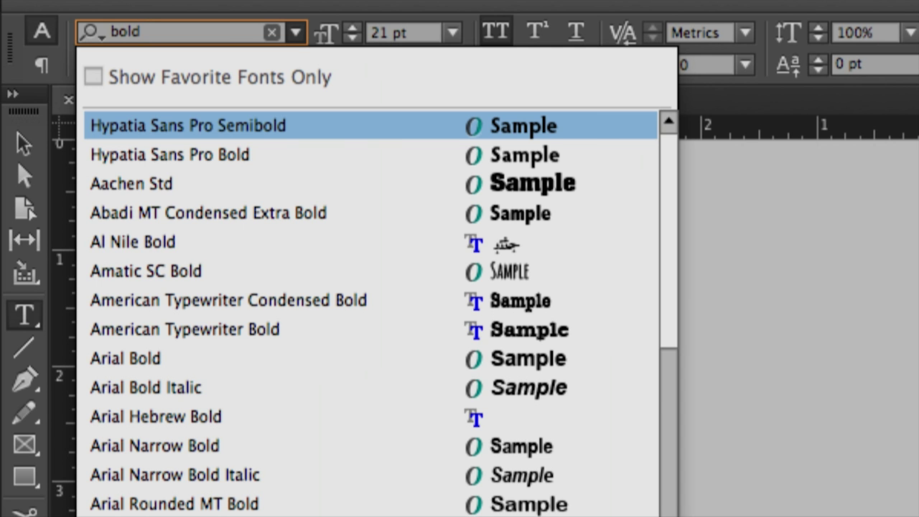
type("itali")
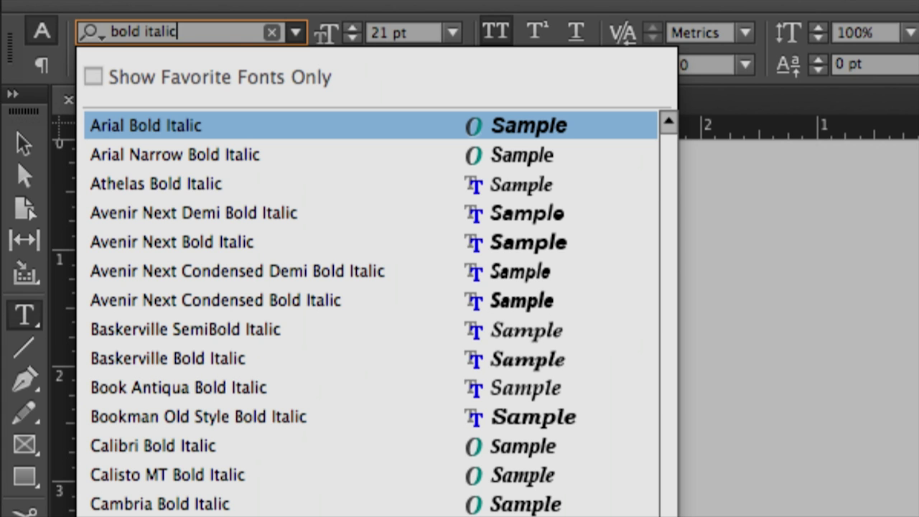
type("c")
key("super+a")
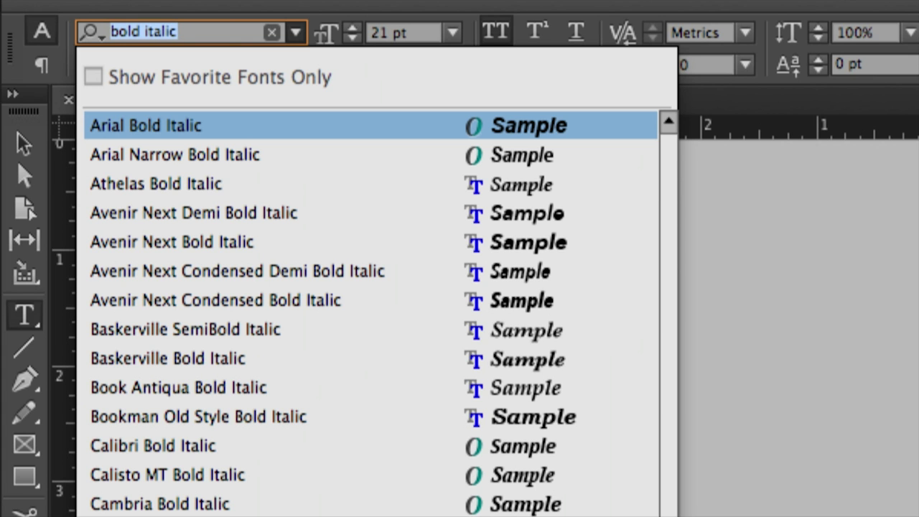
Step: Search the font list for heavy and preview the matching fonts on the MANTIS CHAIR heading
type("heavy")
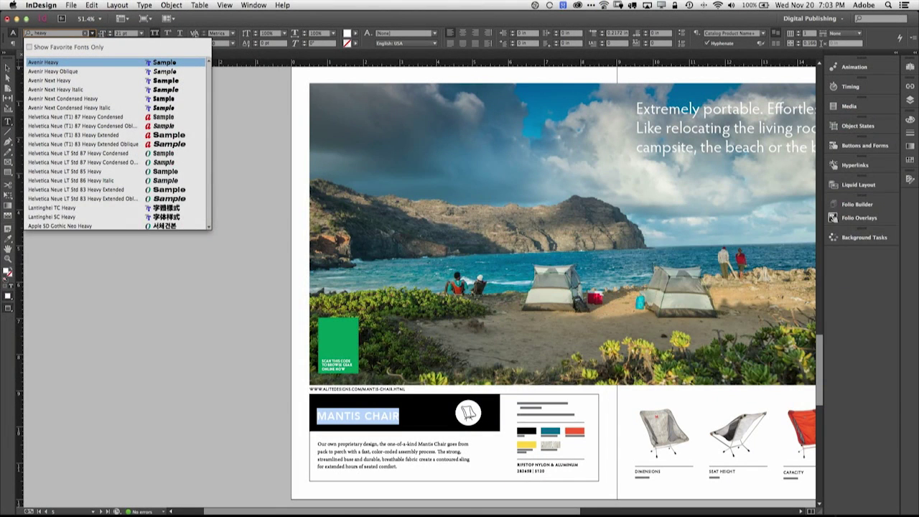
key("Down")
key("Down")
key("Down")
key("Down")
key("Down")
key("Down")
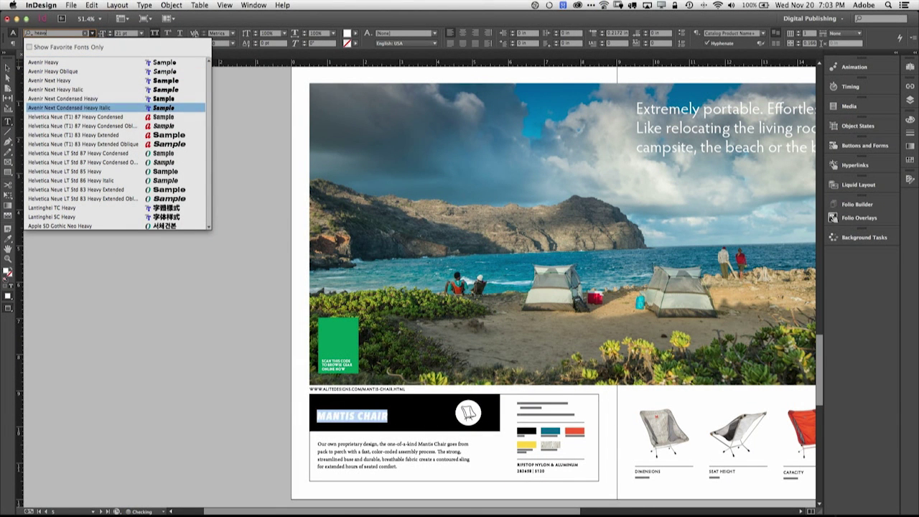
key("Down")
key("Down")
key("Down")
key("Down")
key("Down")
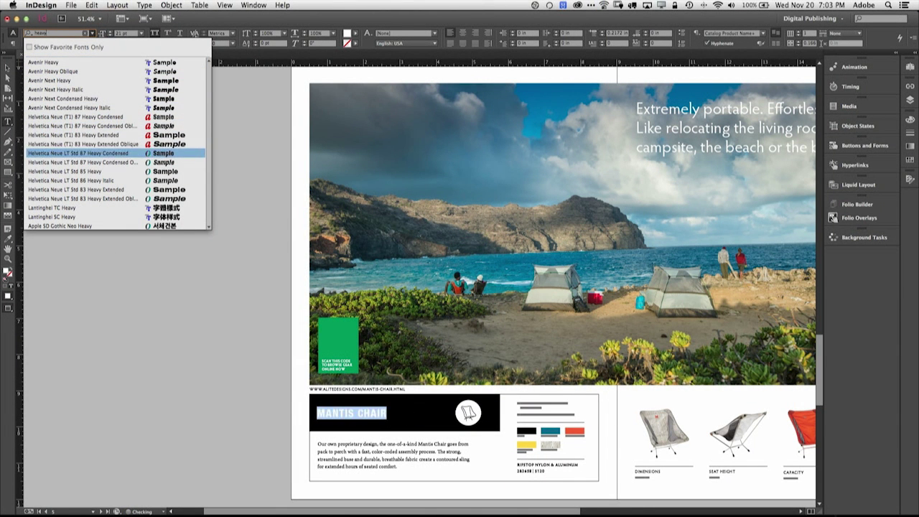
key("Down")
key("Down")
key("Down")
key("Down")
key("Down")
key("Down")
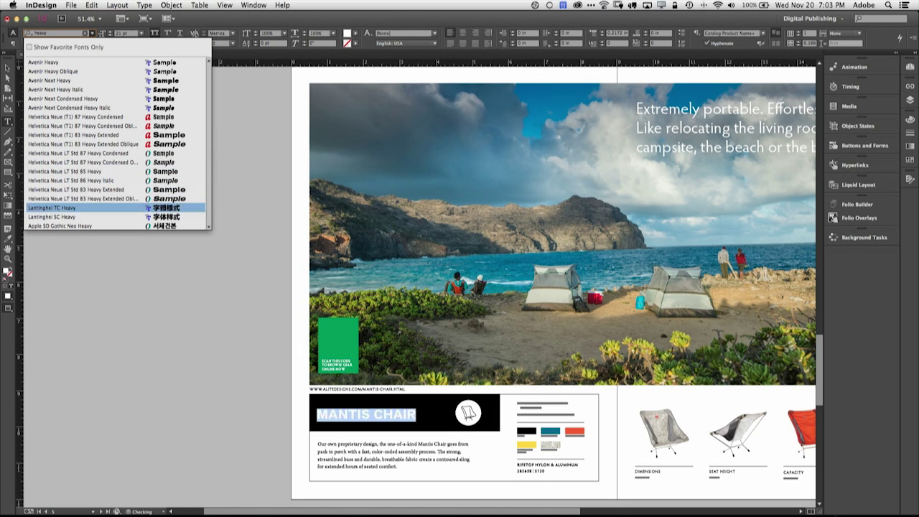
key("Down")
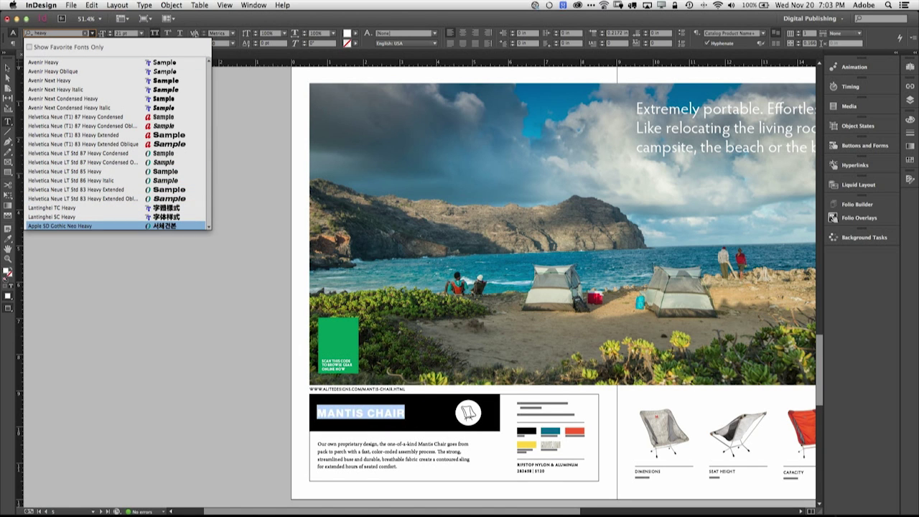
key("Down")
Step: Clear the font search and browse the full font list down to Bickham Script Pro
key("BackSpace")
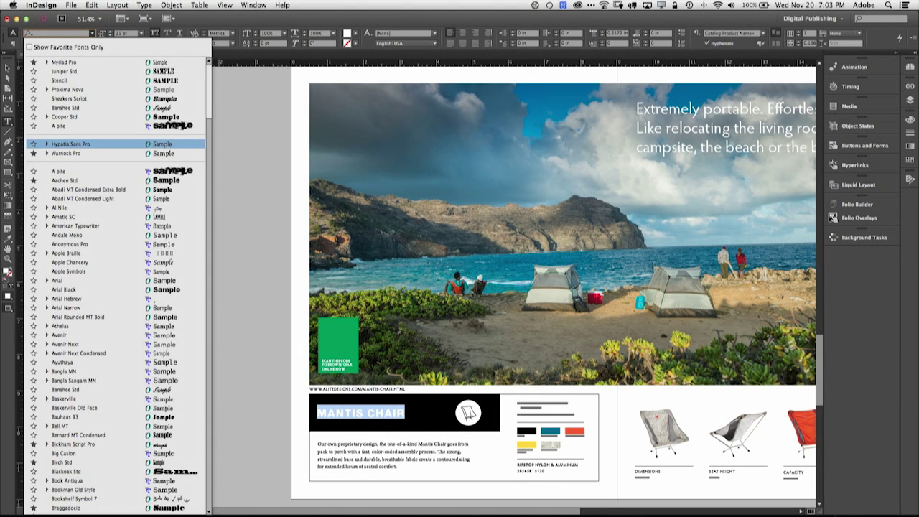
key("Down")
key("Down")
key("Down")
key("Down")
key("Down")
key("Down")
key("Down")
key("Down")
key("Down")
key("Down")
key("Down")
key("Down")
key("Down")
key("Down")
key("Down")
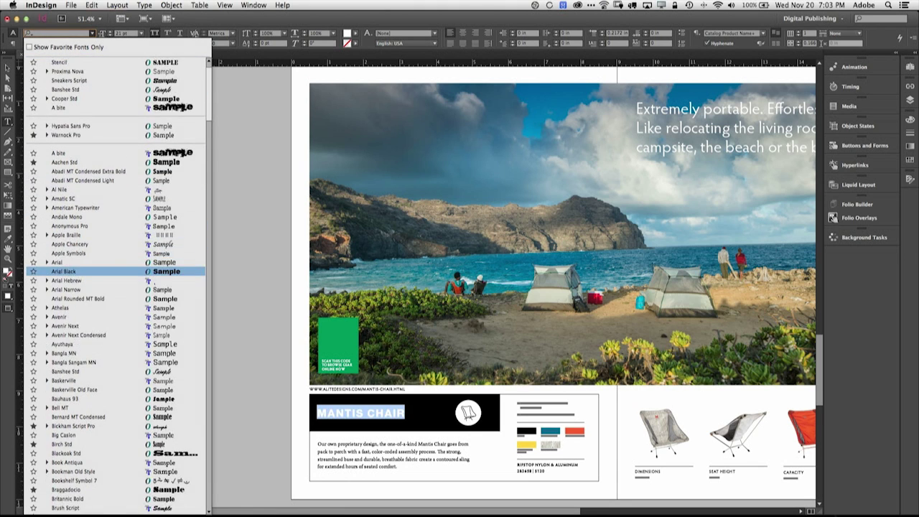
key("Down")
key("Down")
key("Down")
key("Down")
key("Down")
key("Down")
key("Down")
key("Down")
key("Down")
key("Down")
key("Down")
key("Down")
key("Down")
key("Down")
key("Down")
key("Down")
key("Down")
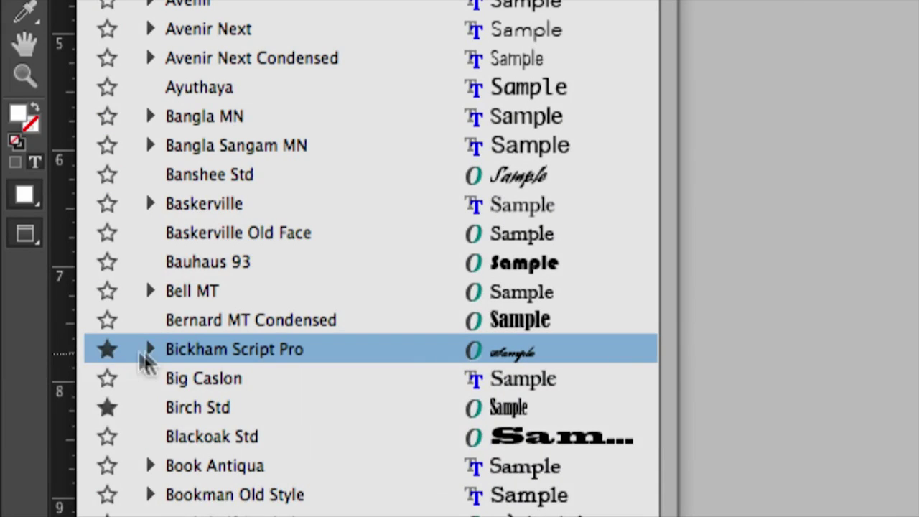
Step: Review the styles in the Bickham Script Pro family and try toggling Century Gothic as a favorite font
left_click(150, 349)
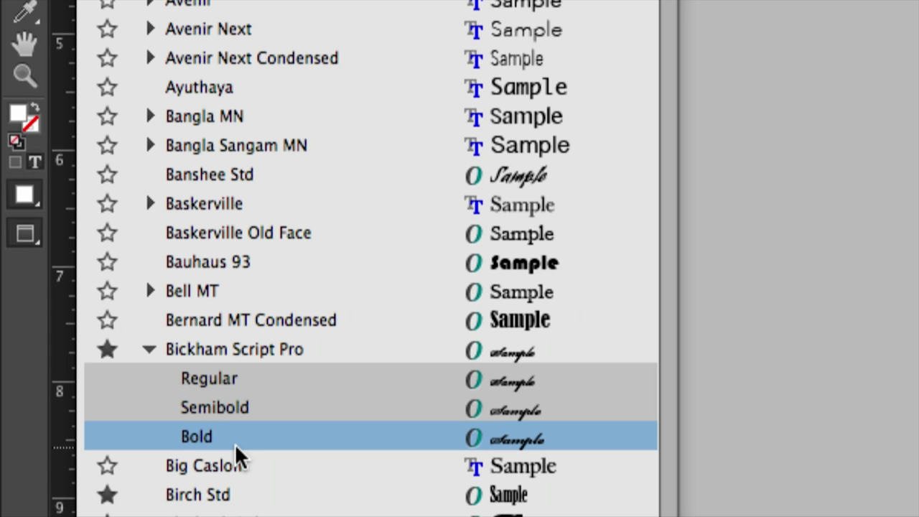
left_click(149, 351)
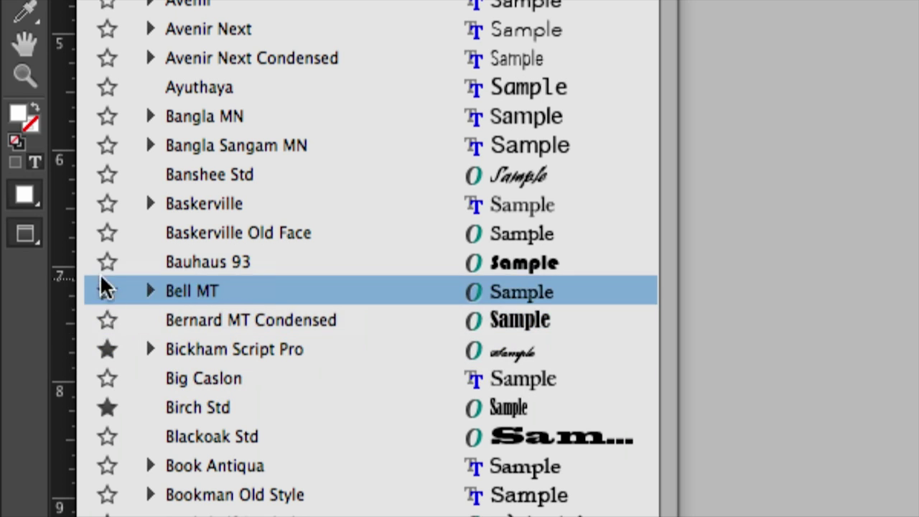
scroll(122, 400, "down", 5)
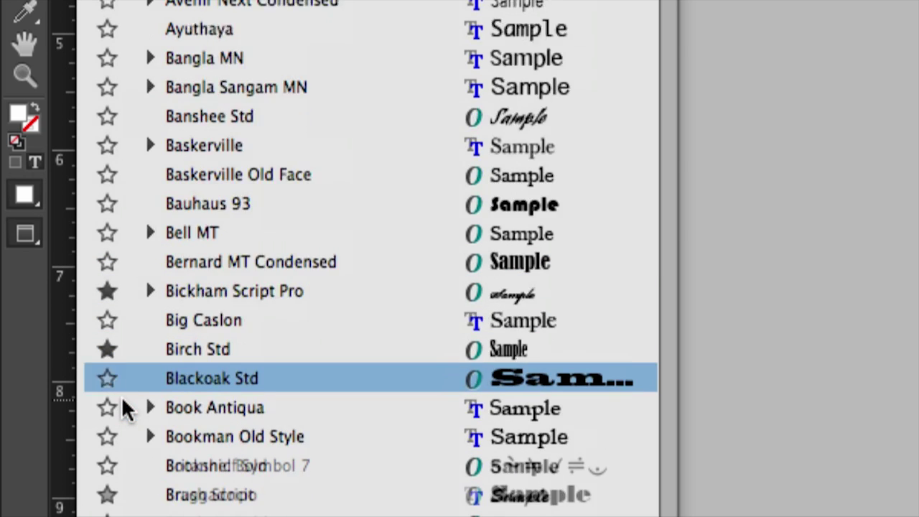
scroll(123, 402, "down", 5)
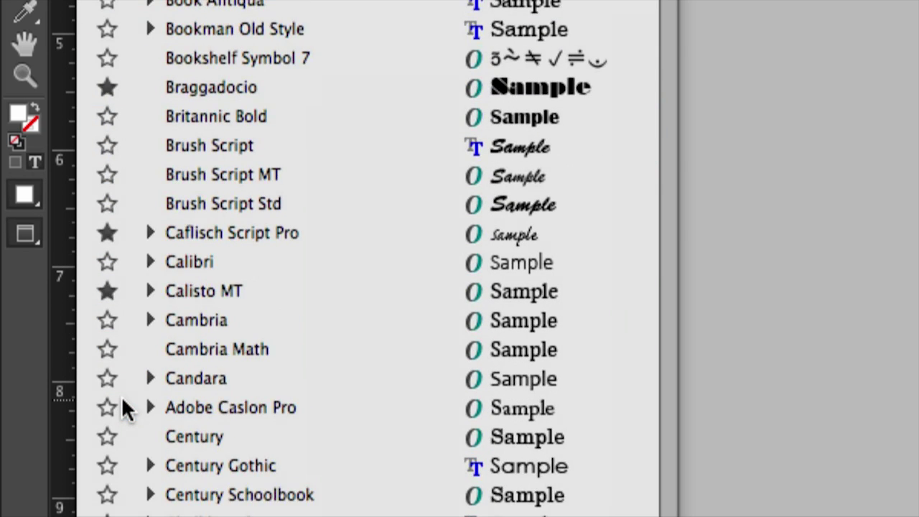
left_click(106, 464)
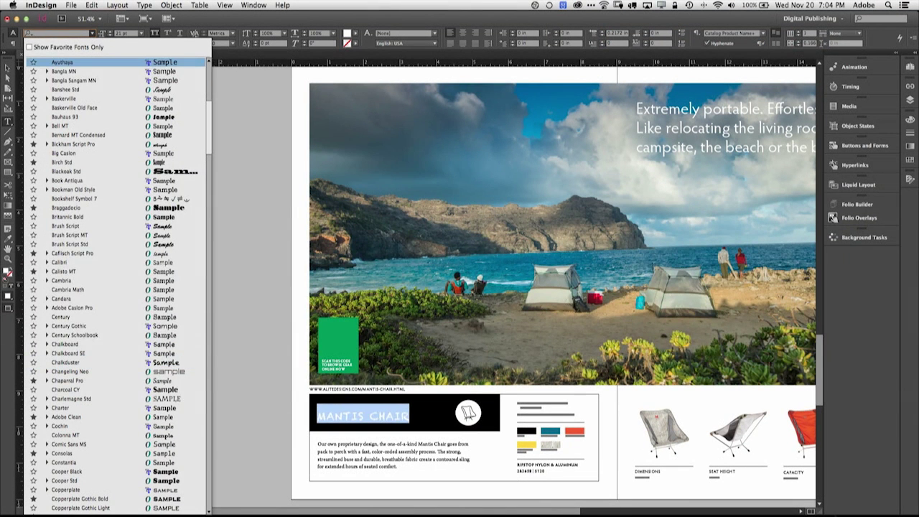
Step: Limit the font list to favorite fonts and preview them on the MANTIS CHAIR heading down to Warnock Pro
left_click(30, 46)
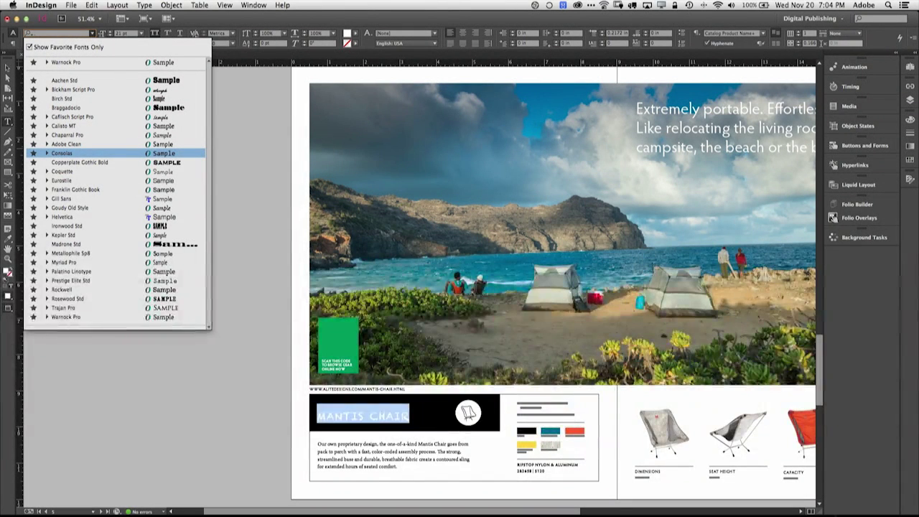
key("Down")
key("Down")
key("Down")
key("Down")
key("Down")
key("Down")
key("Down")
key("Down")
key("Down")
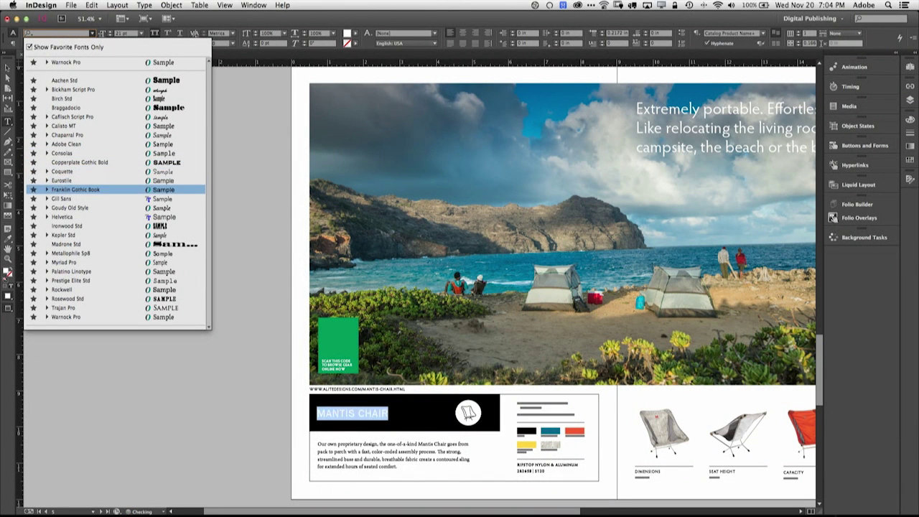
key("Down")
key("Down")
key("Down")
key("Down")
key("Down")
key("Down")
key("Down")
key("Down")
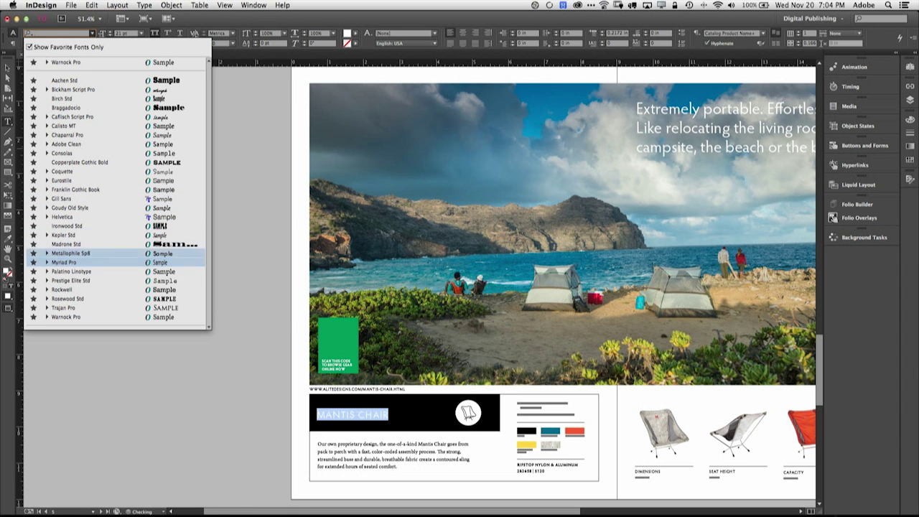
key("Down")
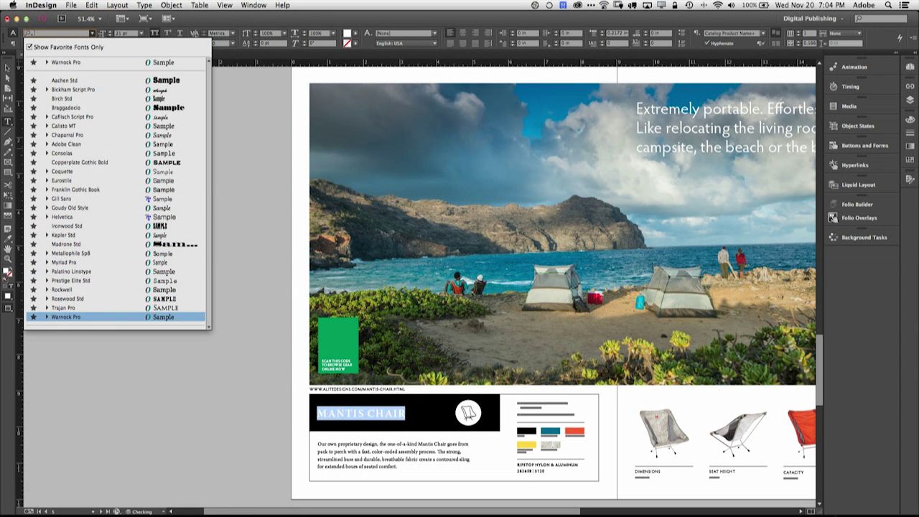
Step: Browse back up the favorite fonts to Caflisch Script Pro and turn off the favorites-only filter
key("Up")
key("Up")
key("Up")
key("Up")
key("Up")
key("Up")
key("Up")
key("Up")
key("Up")
key("Up")
key("Up")
key("Up")
key("Up")
key("Up")
key("Up")
key("Up")
key("Up")
key("Up")
key("Up")
key("Up")
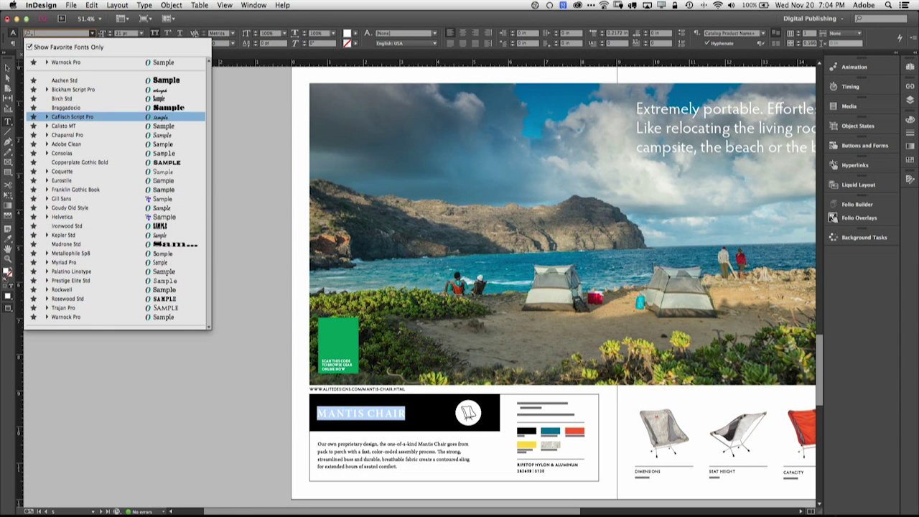
left_click(29, 47)
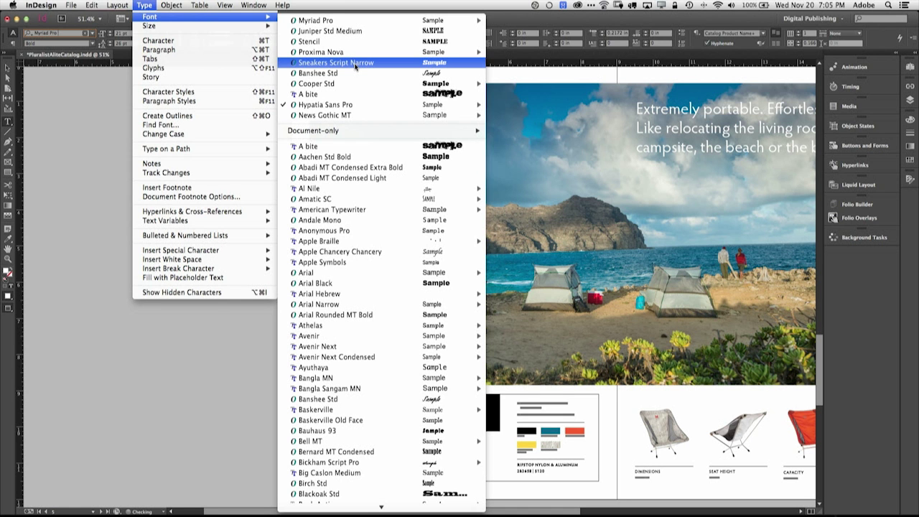
left_click(225, 5)
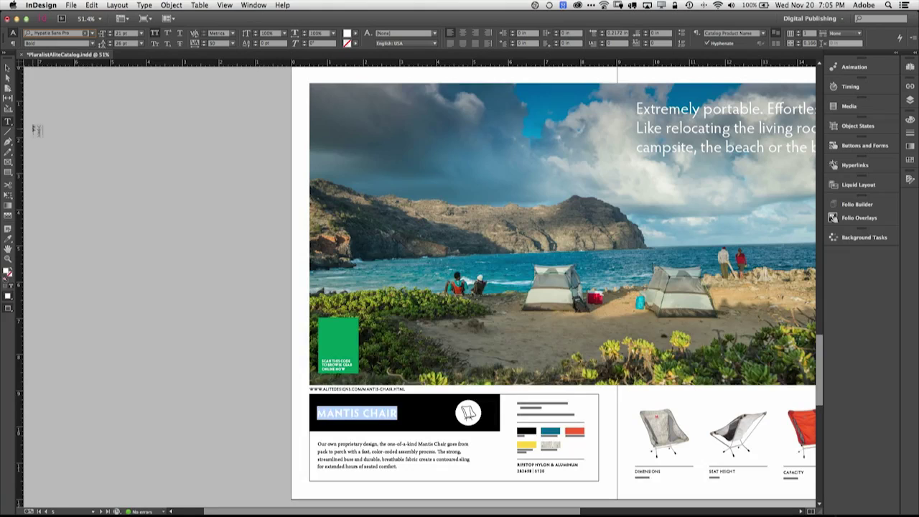
Step: Cut the web address text from the line above the MANTIS CHAIR heading
left_click(7, 68)
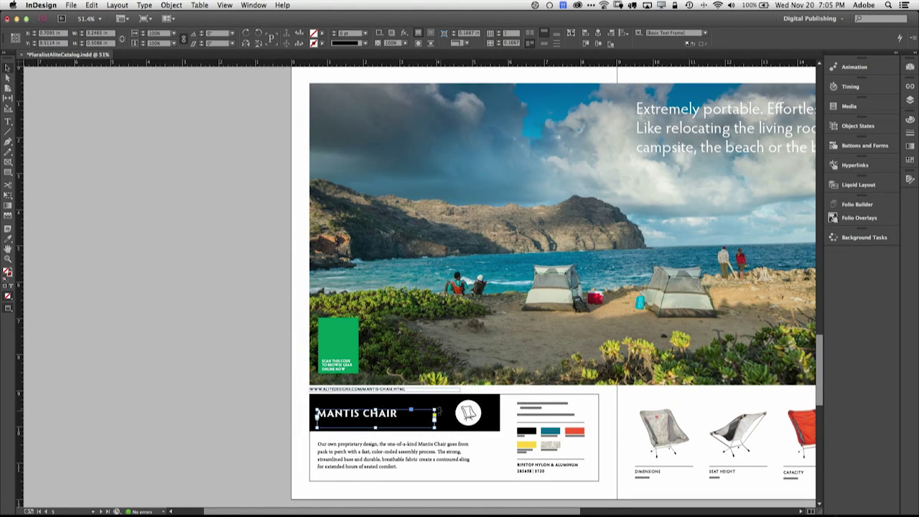
left_click(409, 389)
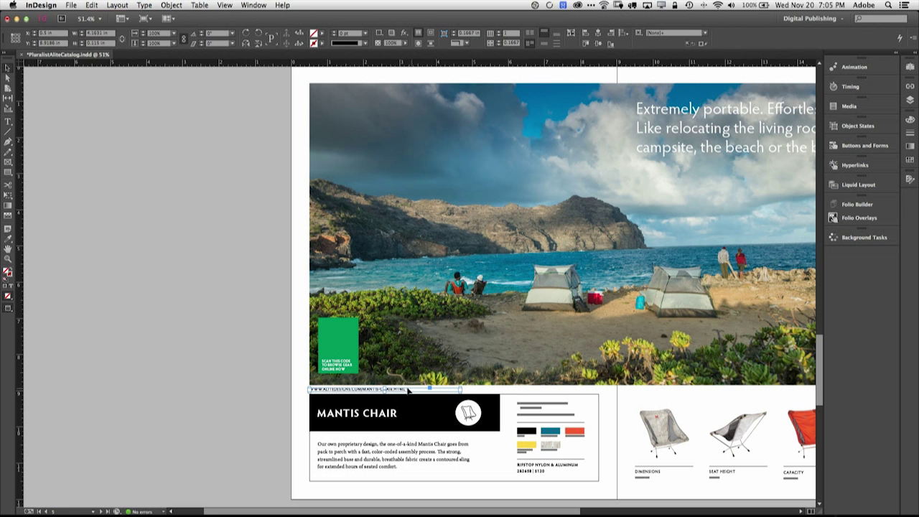
triple_click(369, 389)
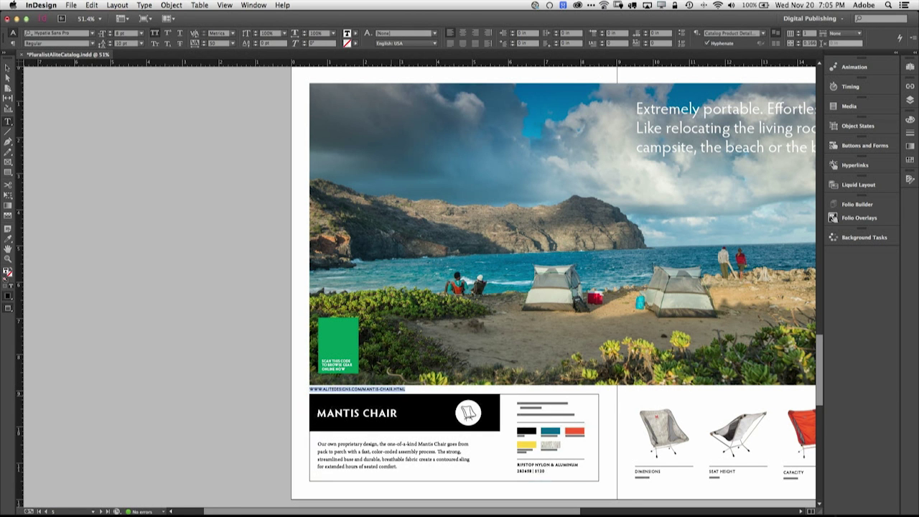
key("super+equal")
key("super+equal")
key("super+equal")
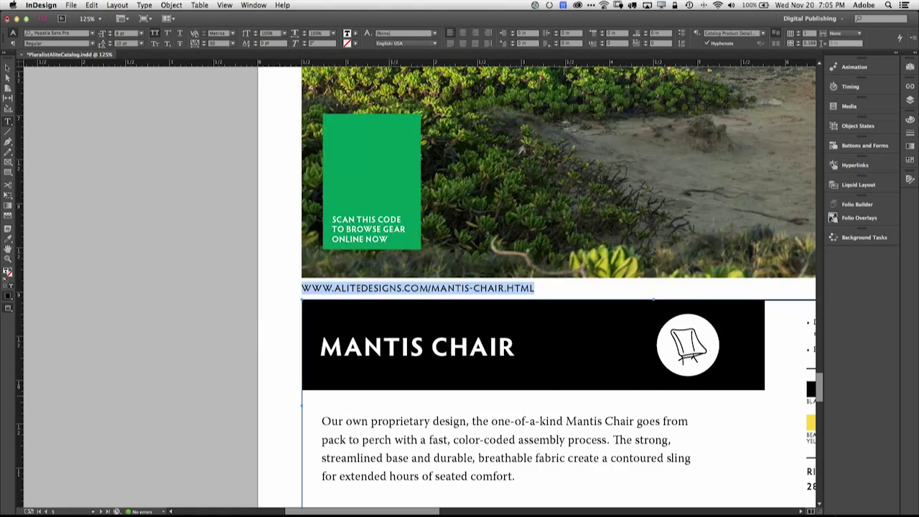
key("super+equal")
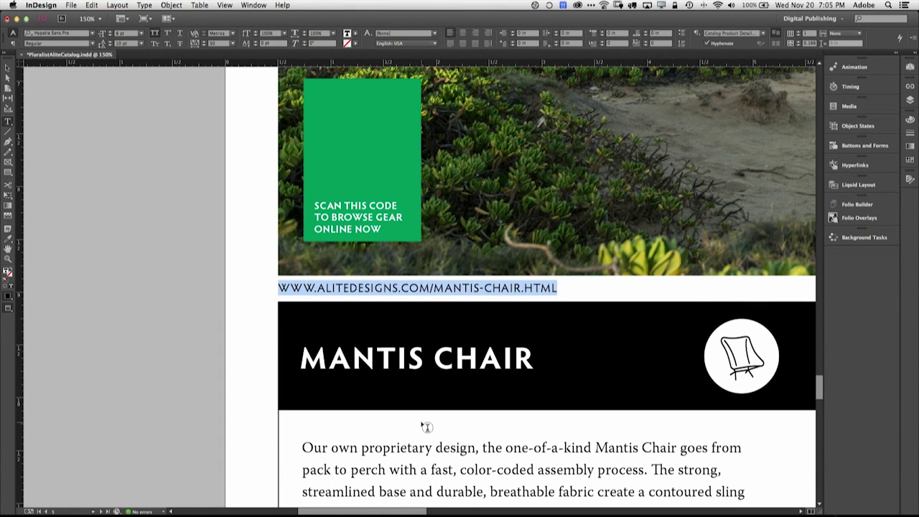
key("super+x")
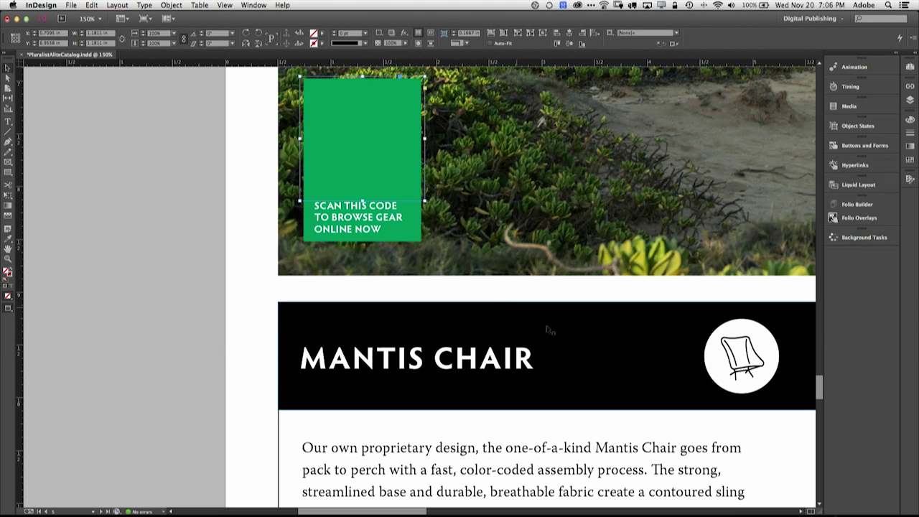
Step: Start generating a QR code for the frame above the SCAN THIS CODE text and review the Text Message, Email and Business Card types
left_click(166, 4)
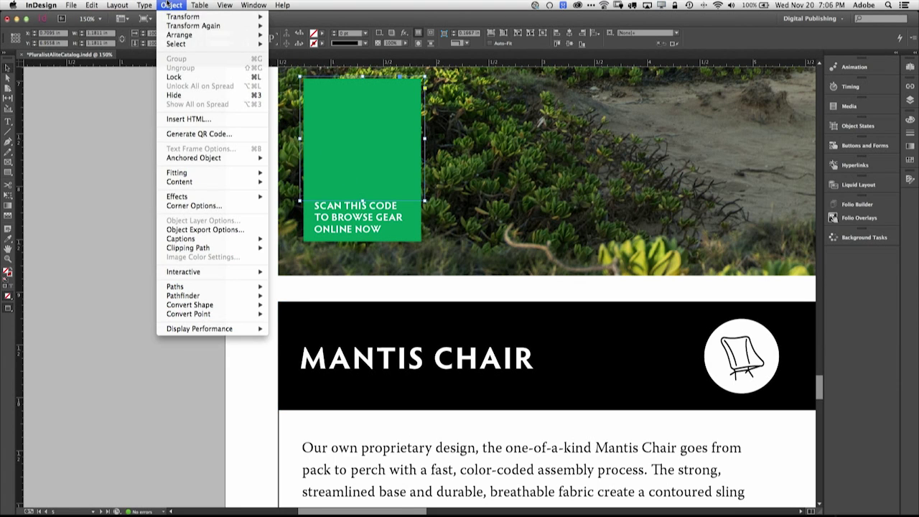
left_click(226, 135)
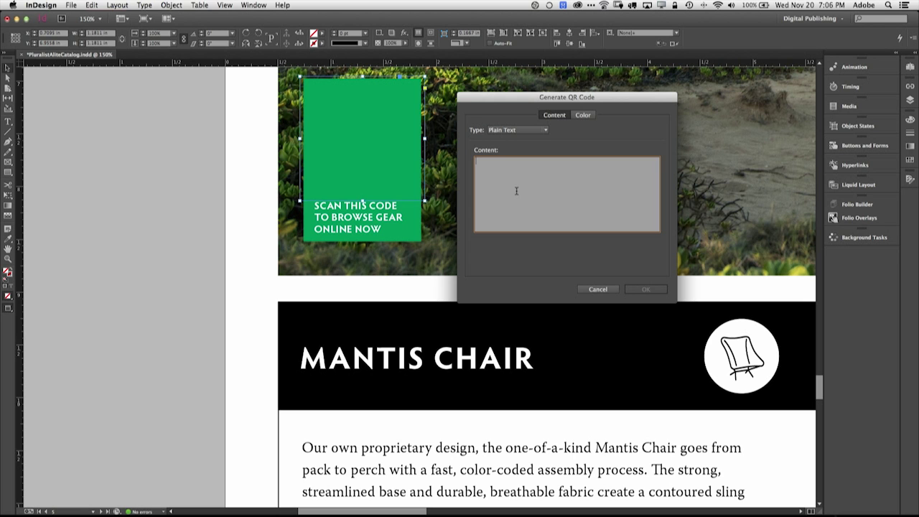
left_click(518, 130)
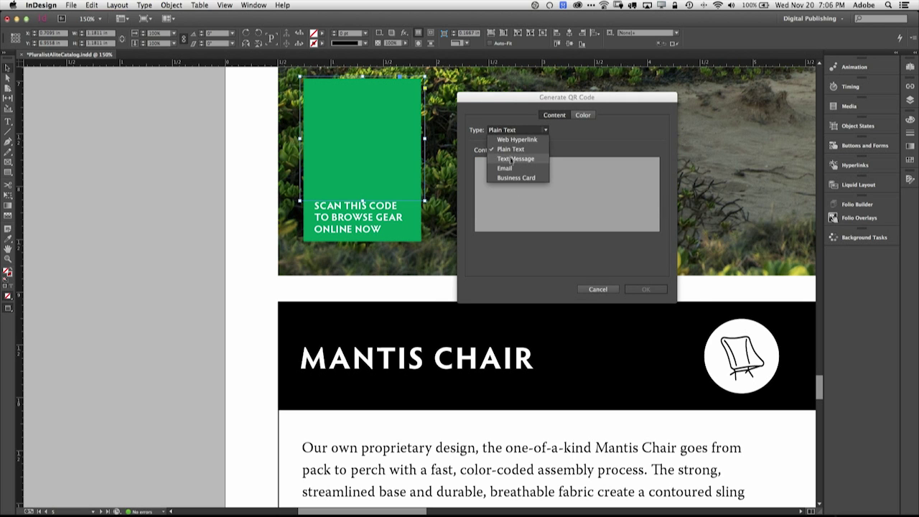
left_click(511, 160)
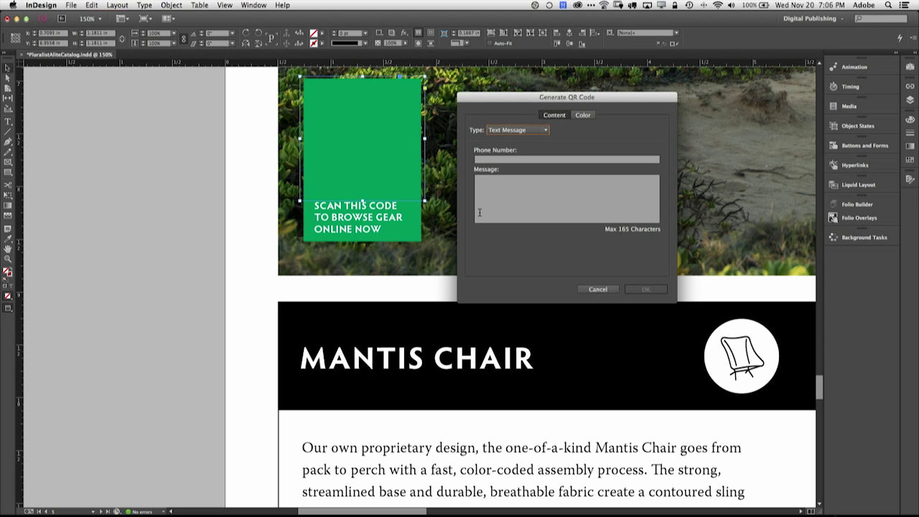
left_click(507, 130)
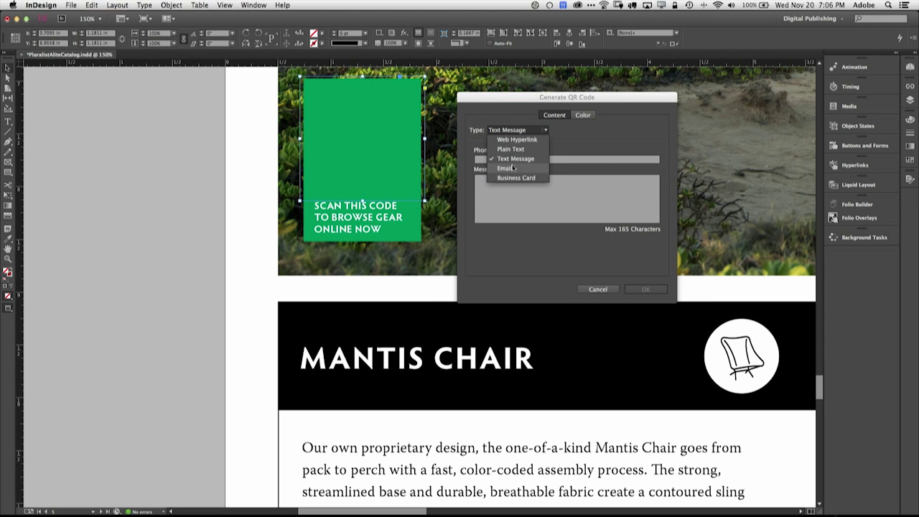
left_click(514, 166)
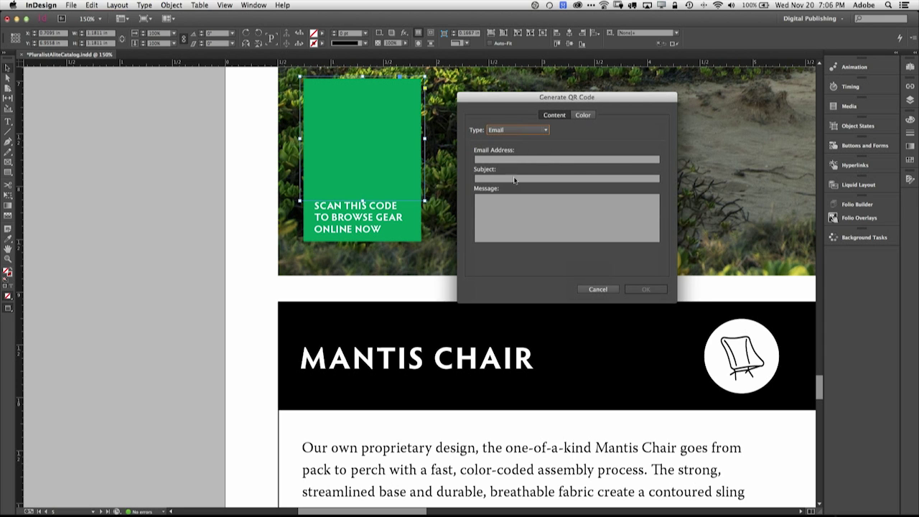
left_click(520, 132)
left_click(522, 178)
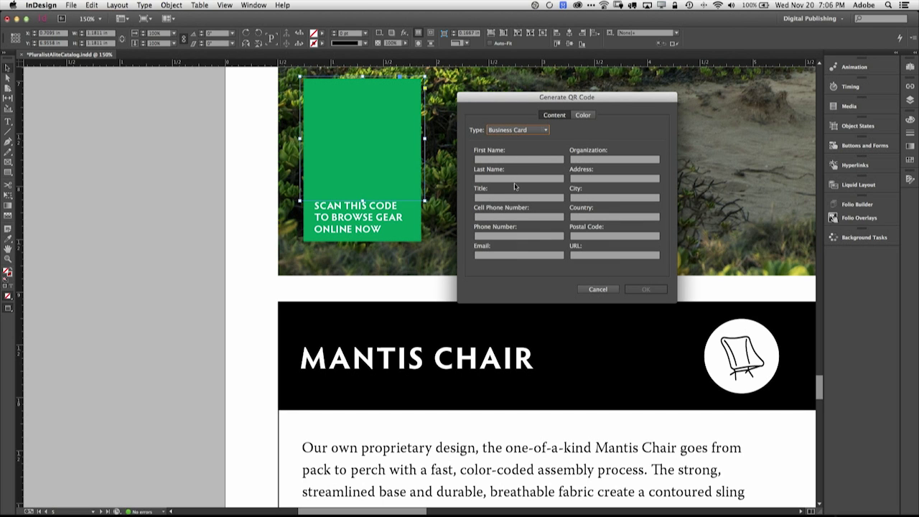
Step: Generate a Web Hyperlink QR code from the cut web address, colored with the [Paper] swatch
left_click(512, 130)
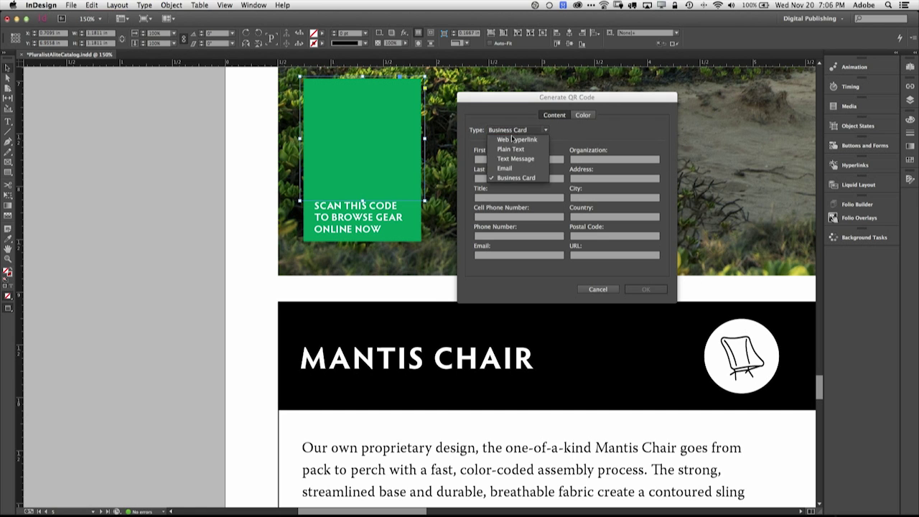
left_click(512, 141)
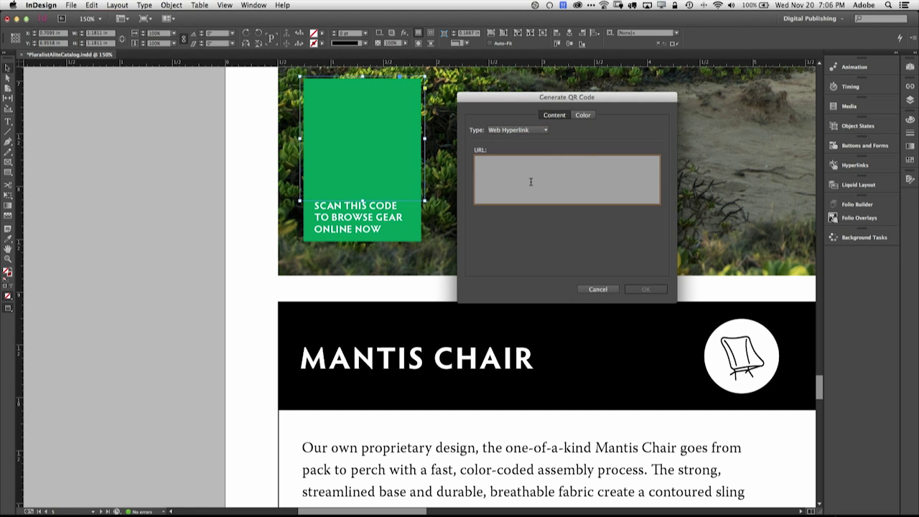
key("super+v")
left_click(585, 116)
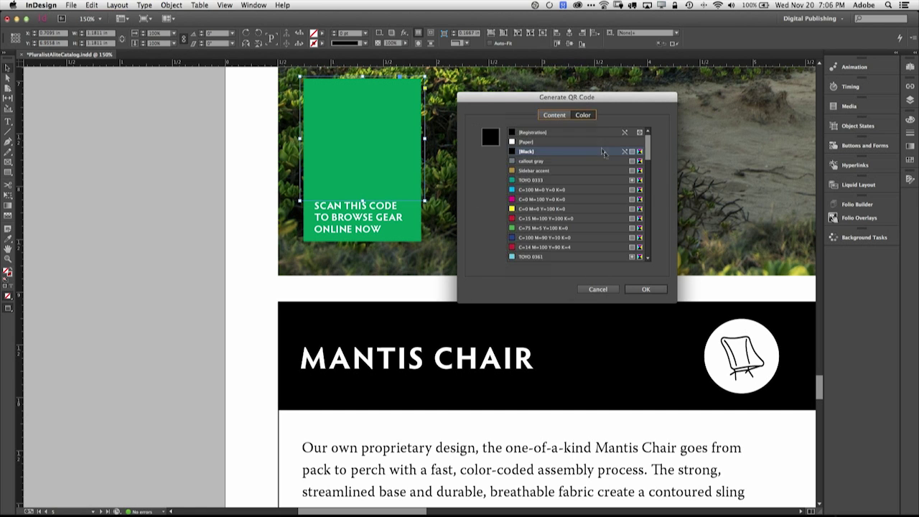
left_click(532, 142)
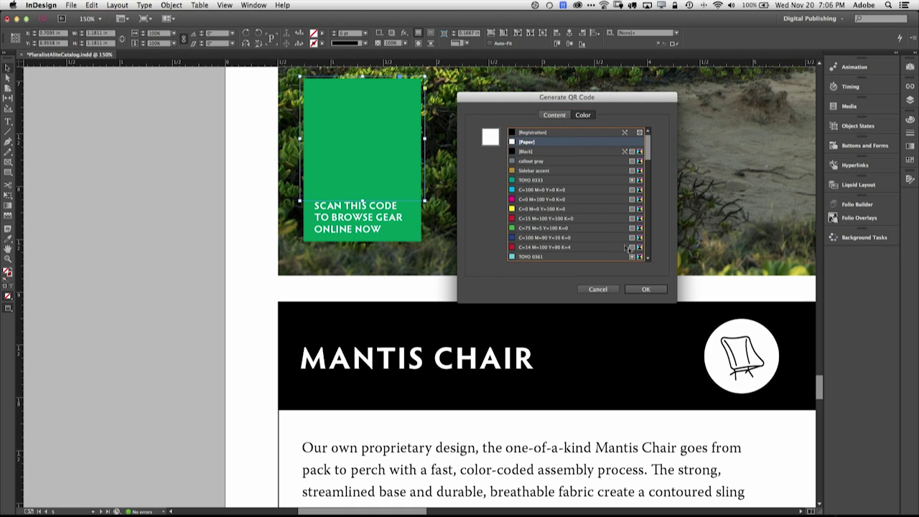
left_click(645, 288)
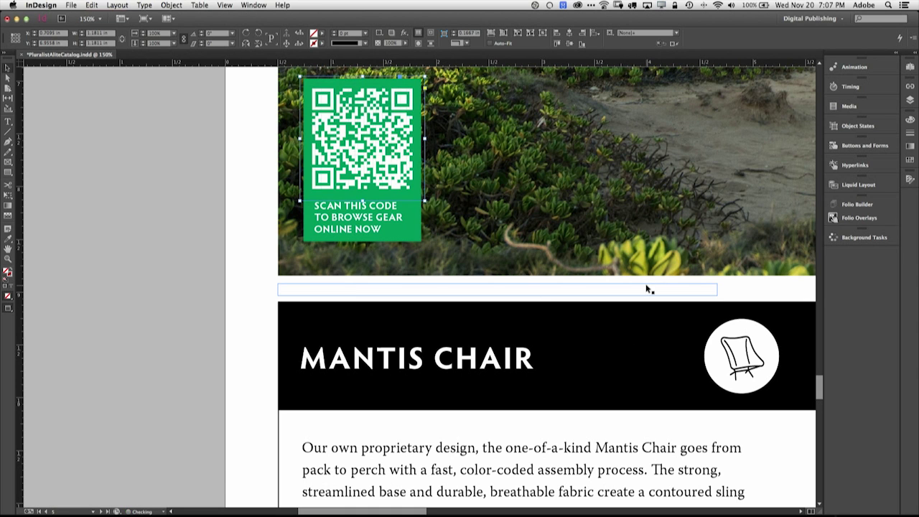